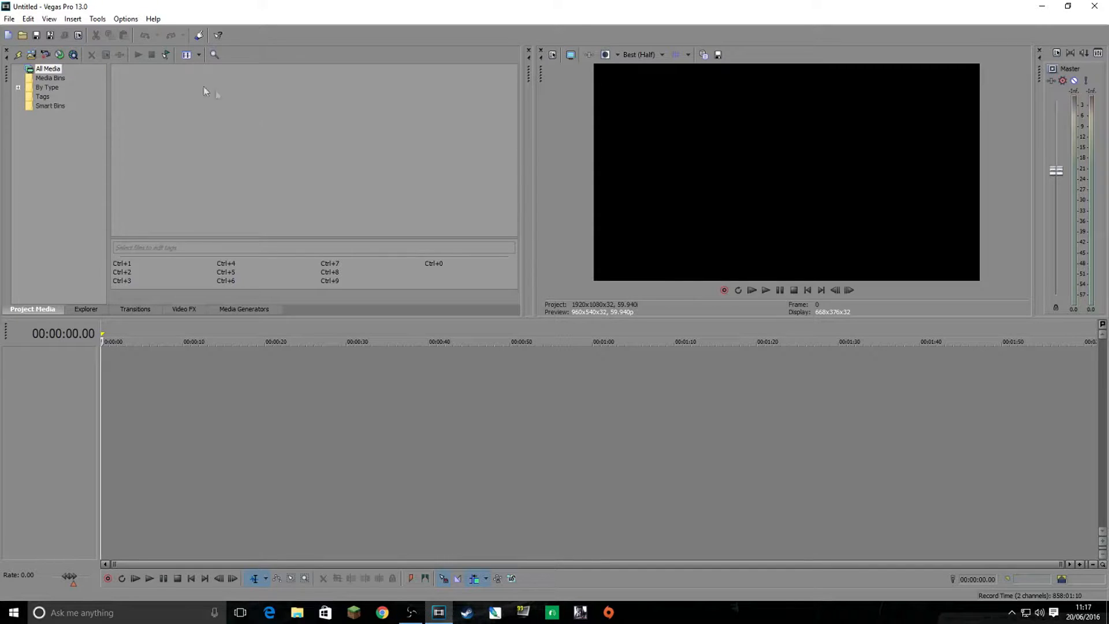
Start importing media and browse to the YouTube Stuff folder.
left_click(9, 19)
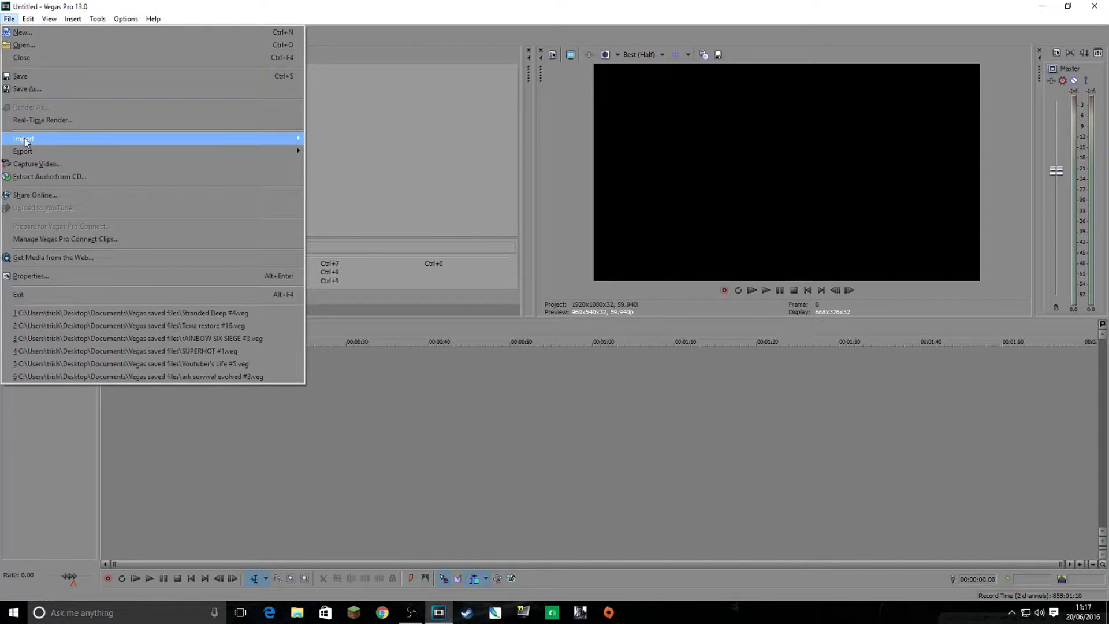
mouse_move(26, 141)
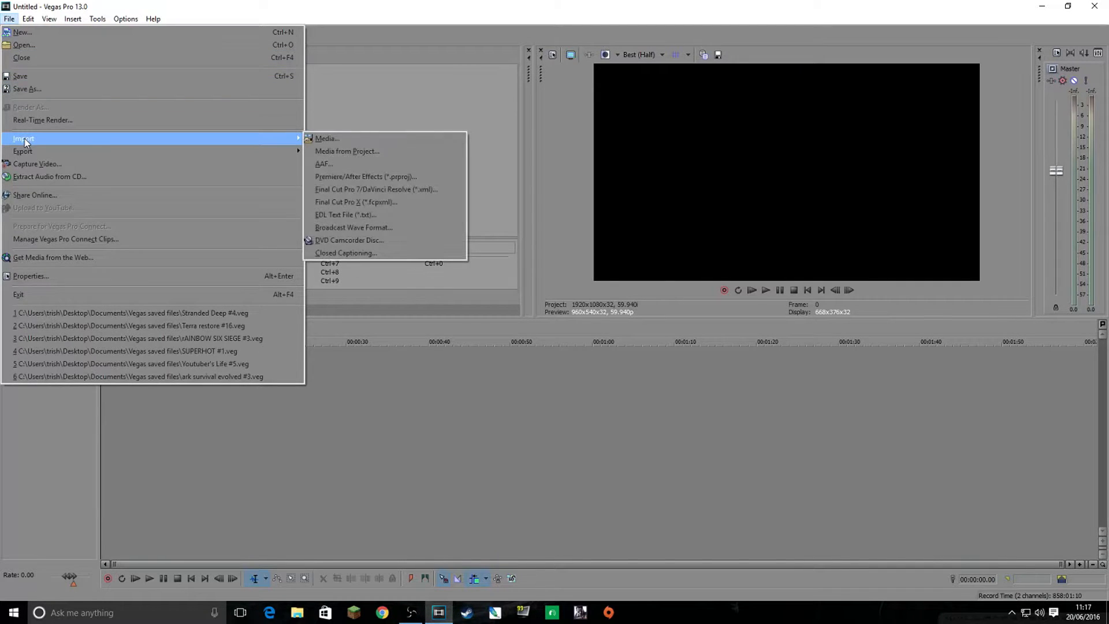
left_click(341, 139)
scroll(348, 140, "down", 5)
scroll(348, 144, "up", 10)
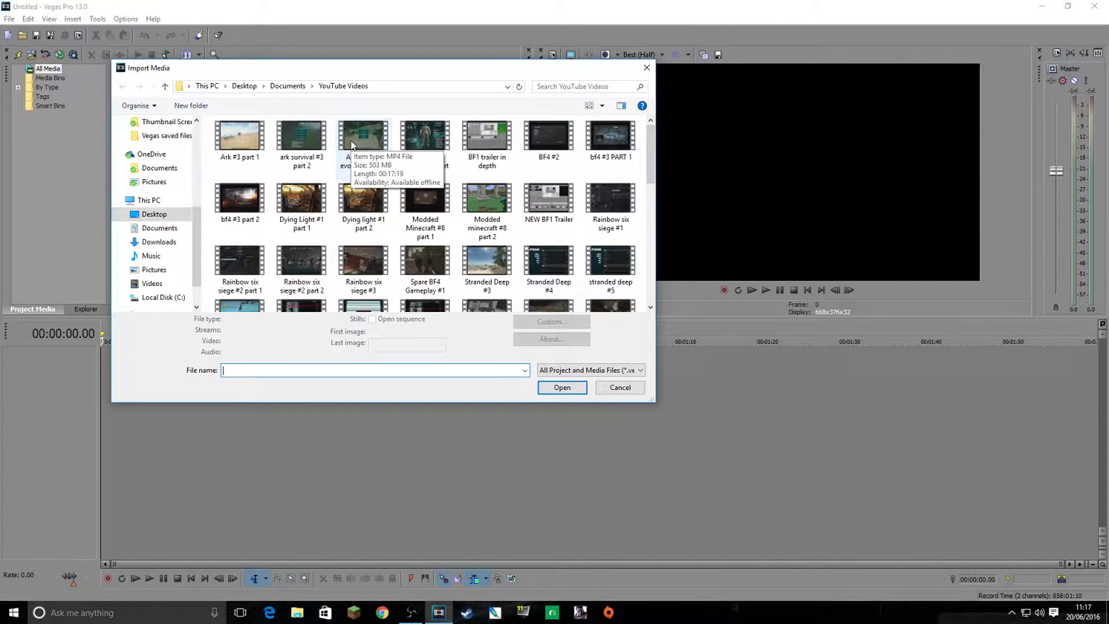
left_click(434, 194)
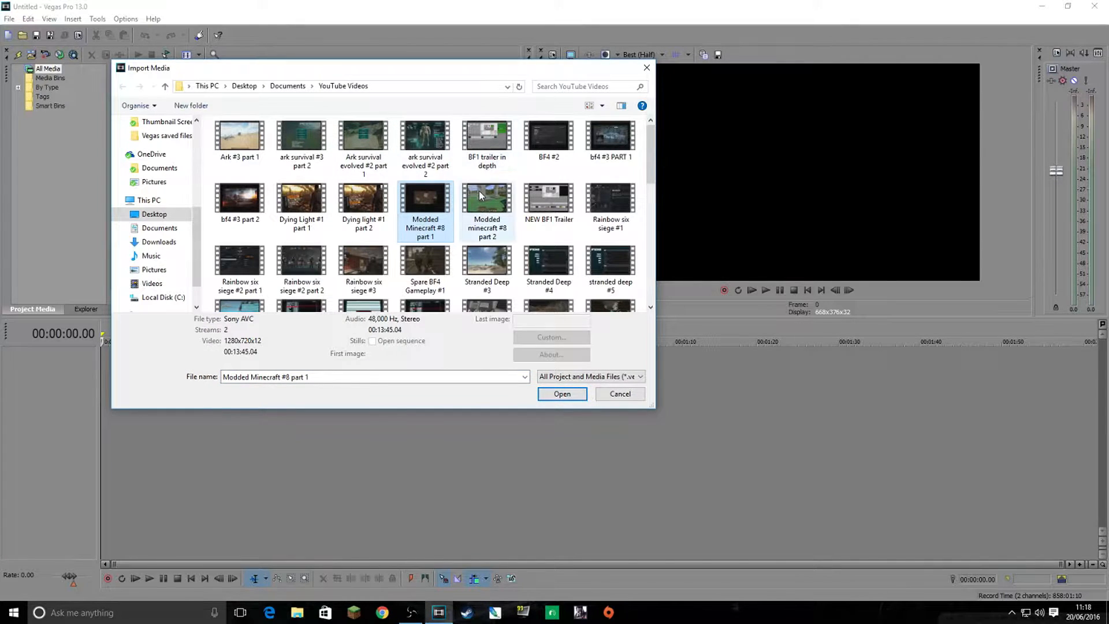
scroll(174, 241, "up", 2)
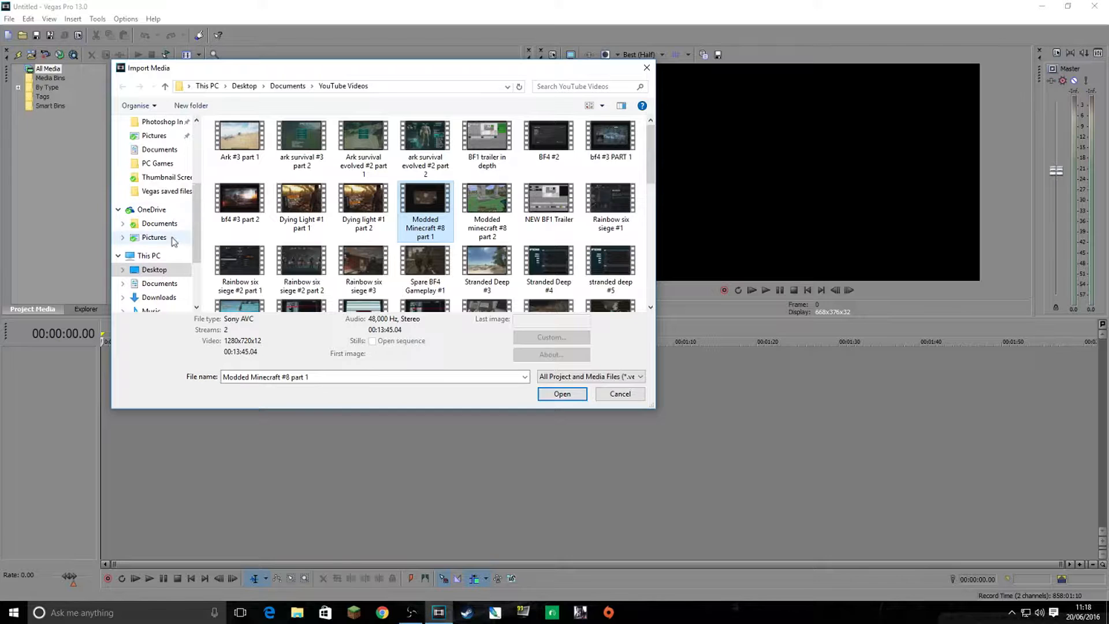
scroll(173, 237, "up", 3)
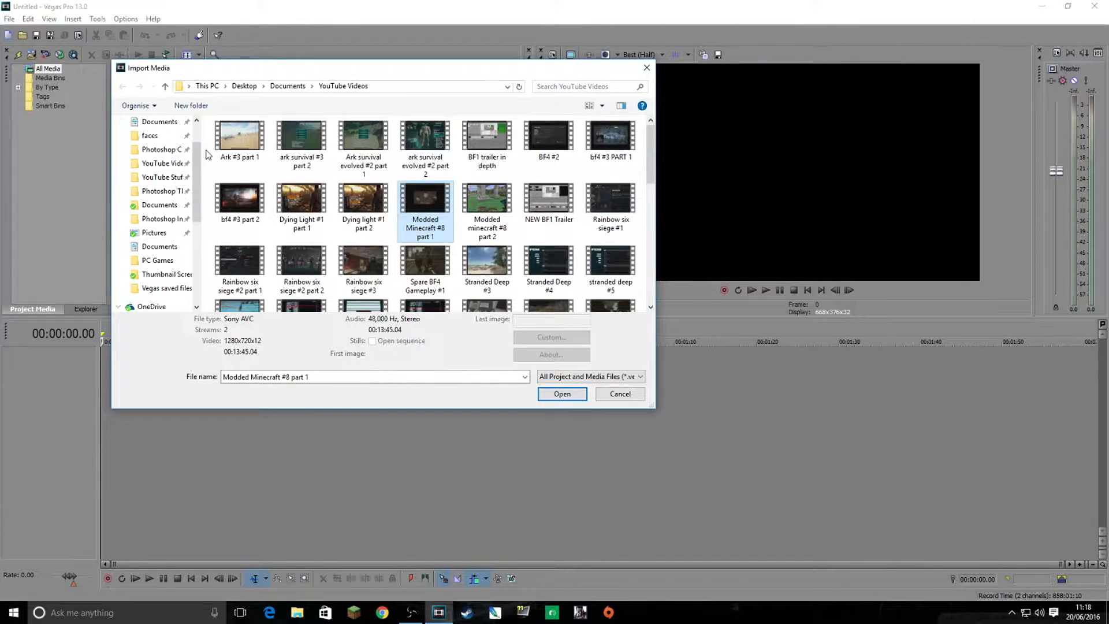
left_click(176, 178)
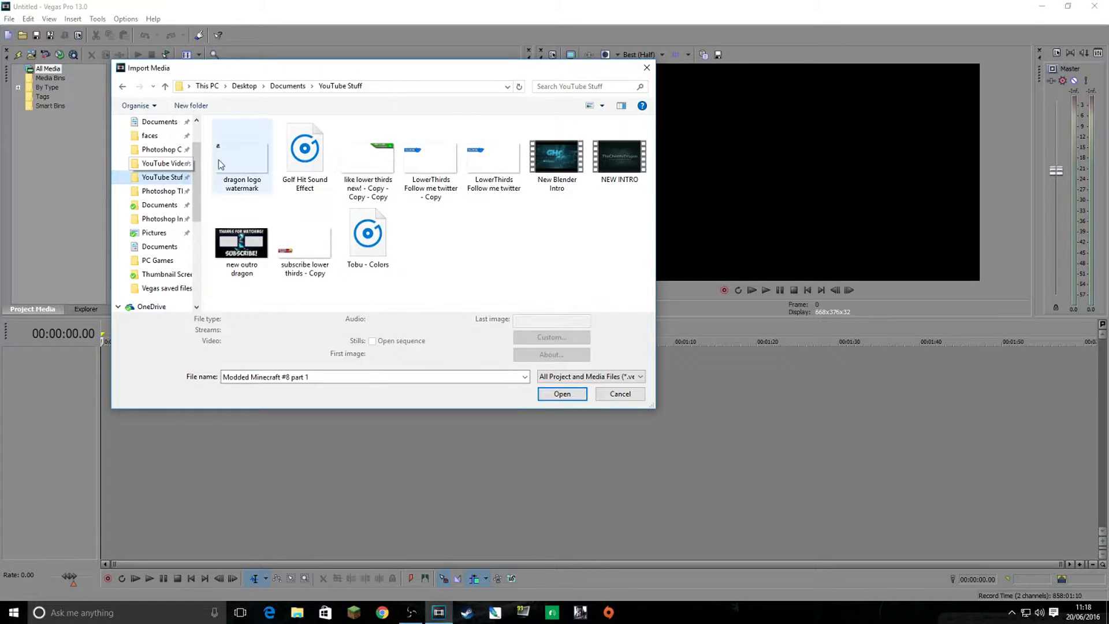
Import dragon logo watermark, Tobu - Colors, like lower thirds new! - Copy - Copy - Copy, New Blender Intro and new outro dragon.
left_click(242, 159)
left_click(350, 225, "ctrl")
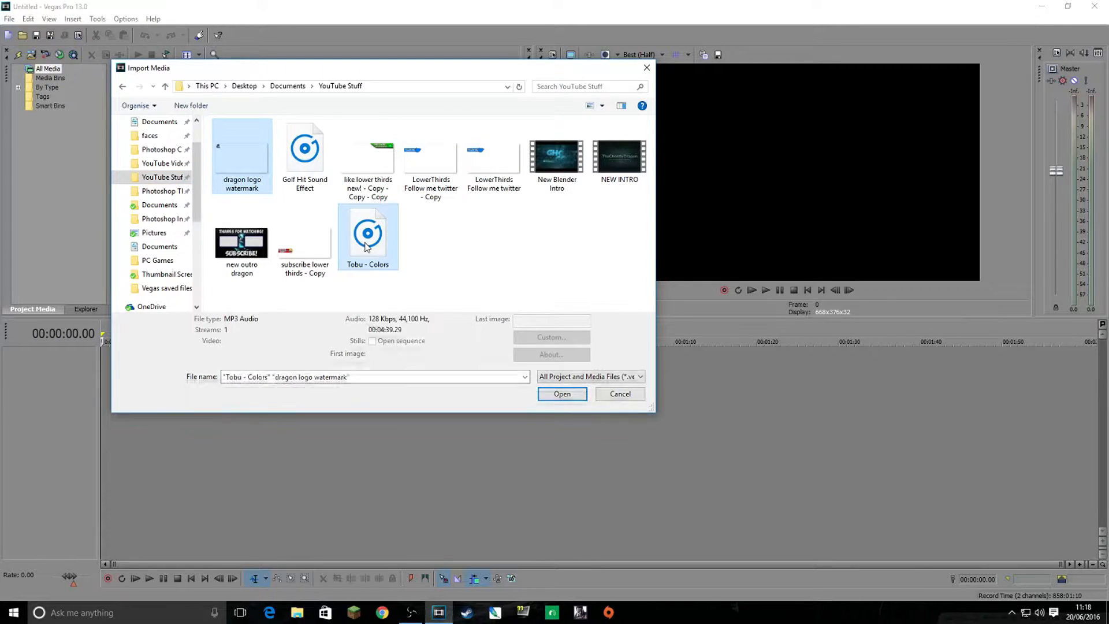
left_click(372, 149, "ctrl")
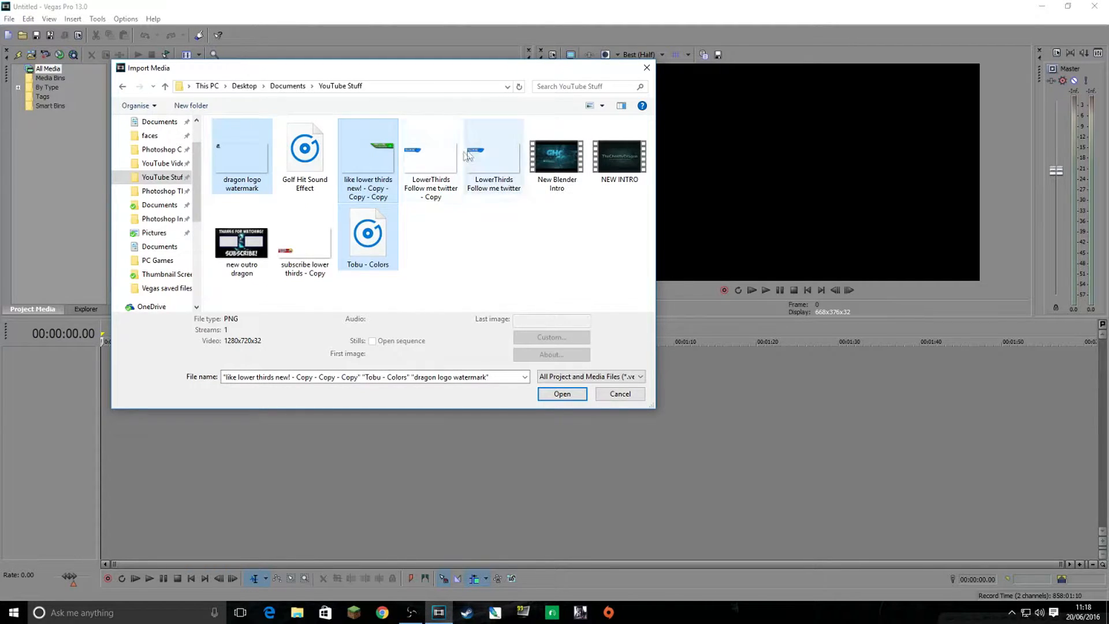
left_click(557, 159, "ctrl")
left_click(242, 243, "ctrl")
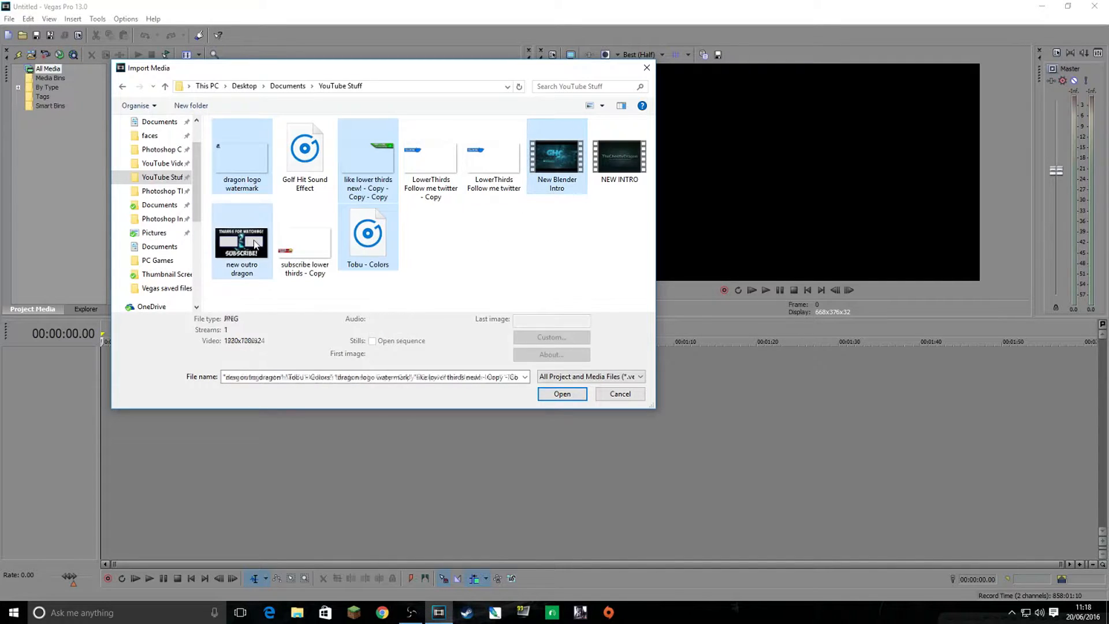
left_click(552, 392)
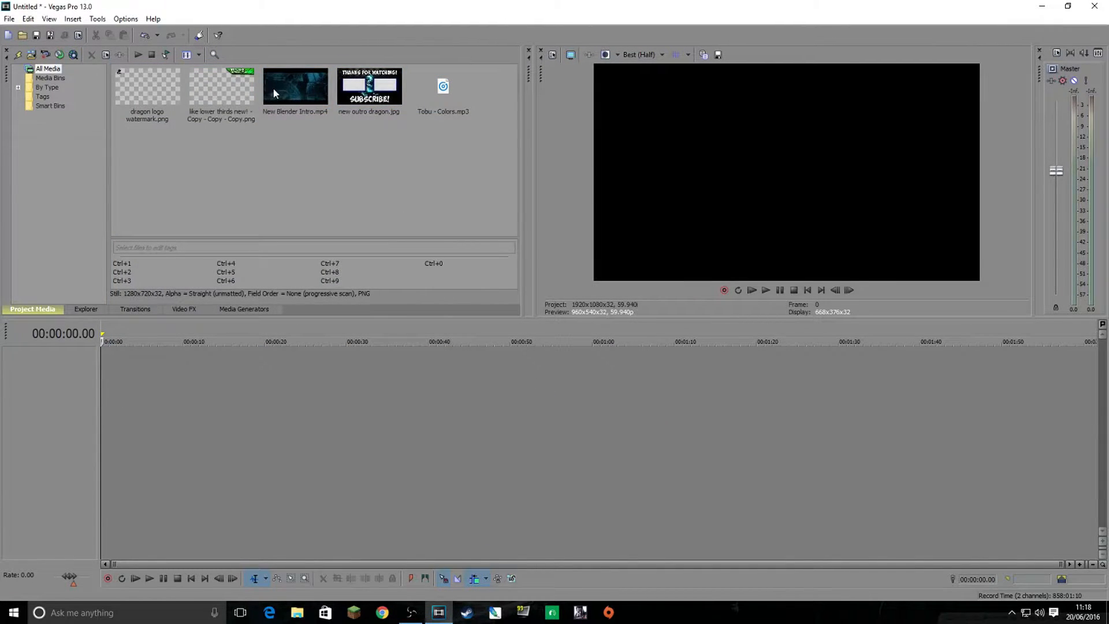
Import the BF4 #2 video from the YouTube Videos folder into the project media.
left_click(10, 18)
mouse_move(151, 139)
left_click(327, 141)
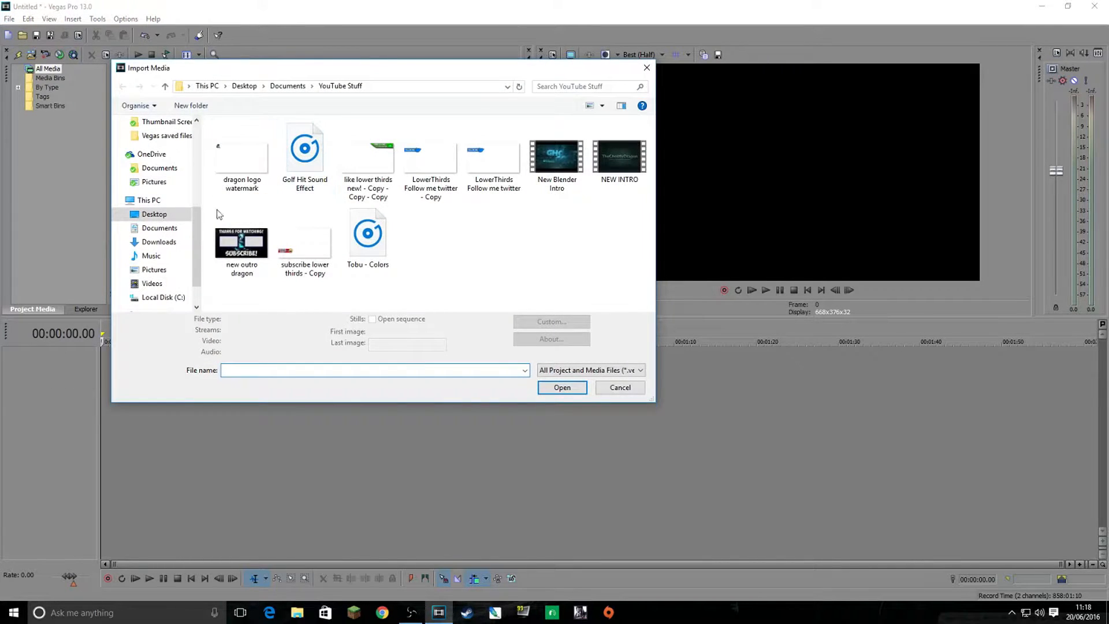
scroll(139, 176, "up", 5)
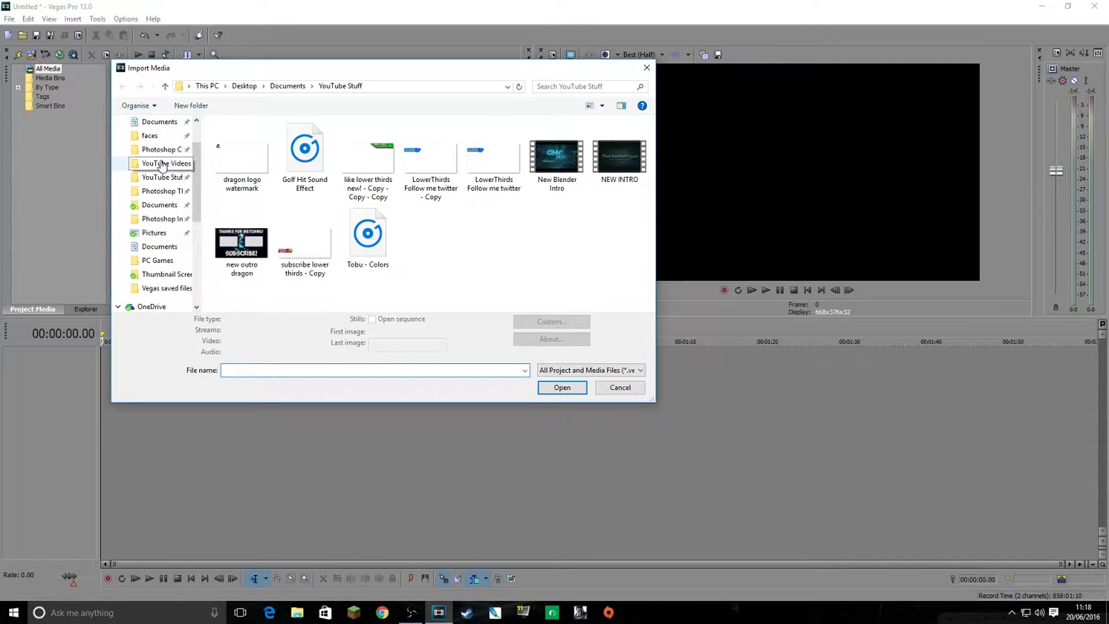
left_click(167, 163)
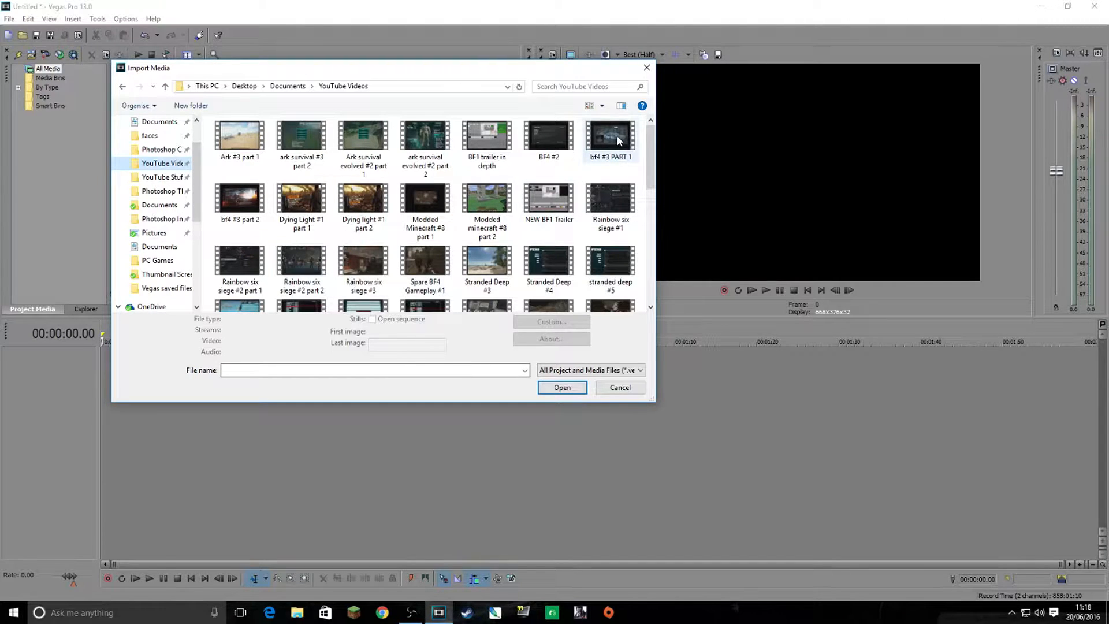
double_click(555, 139)
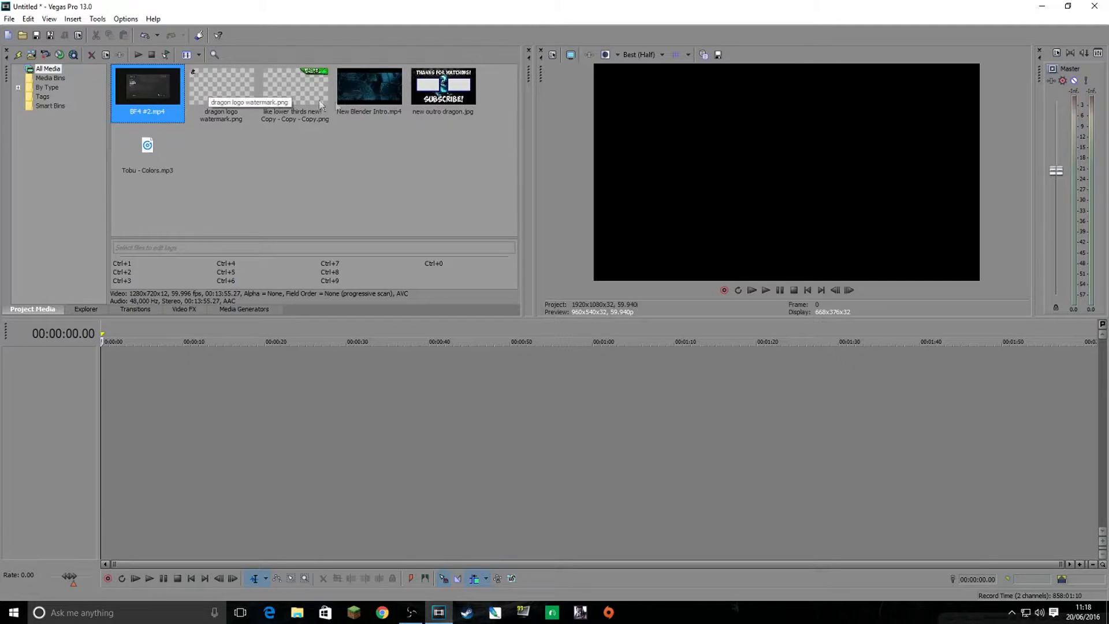
Place New Blender Intro.mp4 at the timeline start without matching the project settings to it, and lower its audio event's volume.
mouse_move(364, 88)
left_mouse_down()
mouse_move(363, 131)
mouse_move(319, 205)
mouse_move(144, 386)
mouse_move(154, 381)
mouse_move(88, 377)
left_mouse_up()
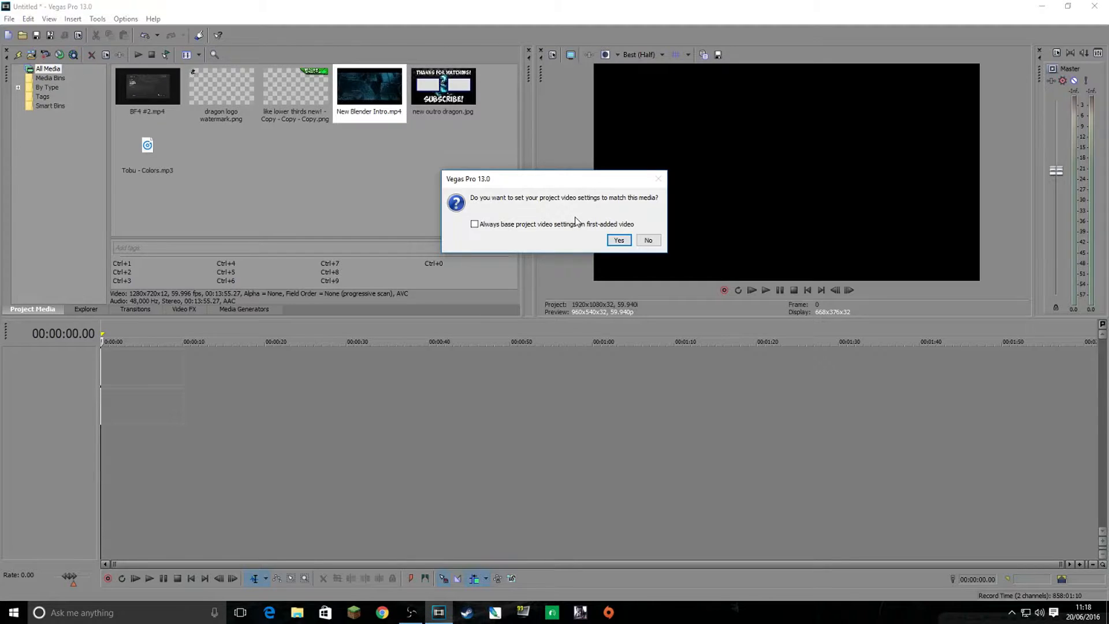
left_click(648, 239)
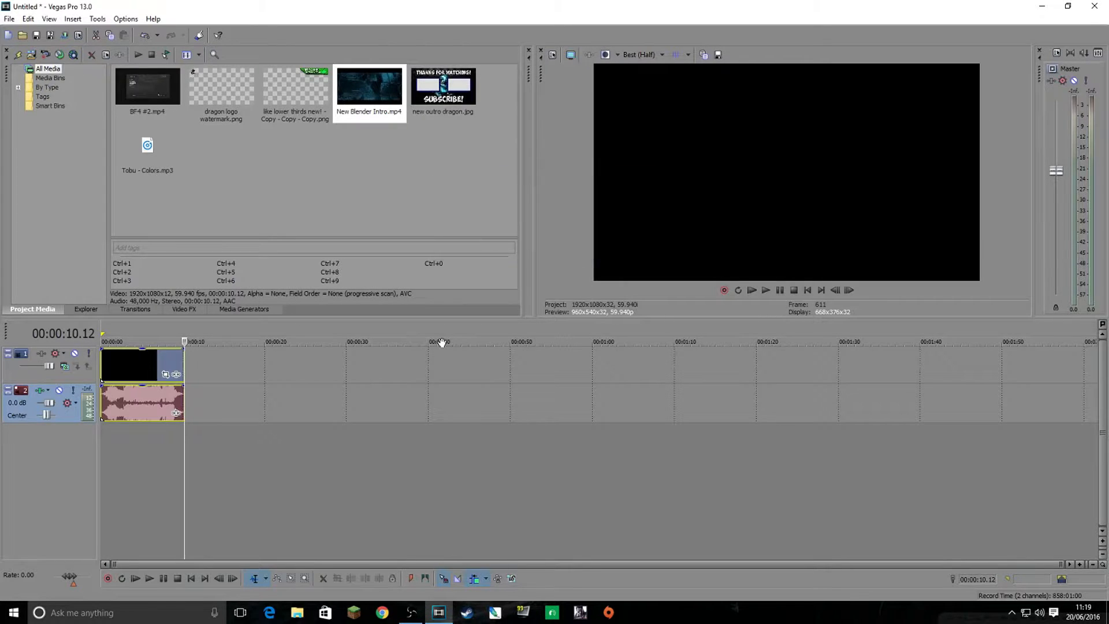
left_click(142, 407)
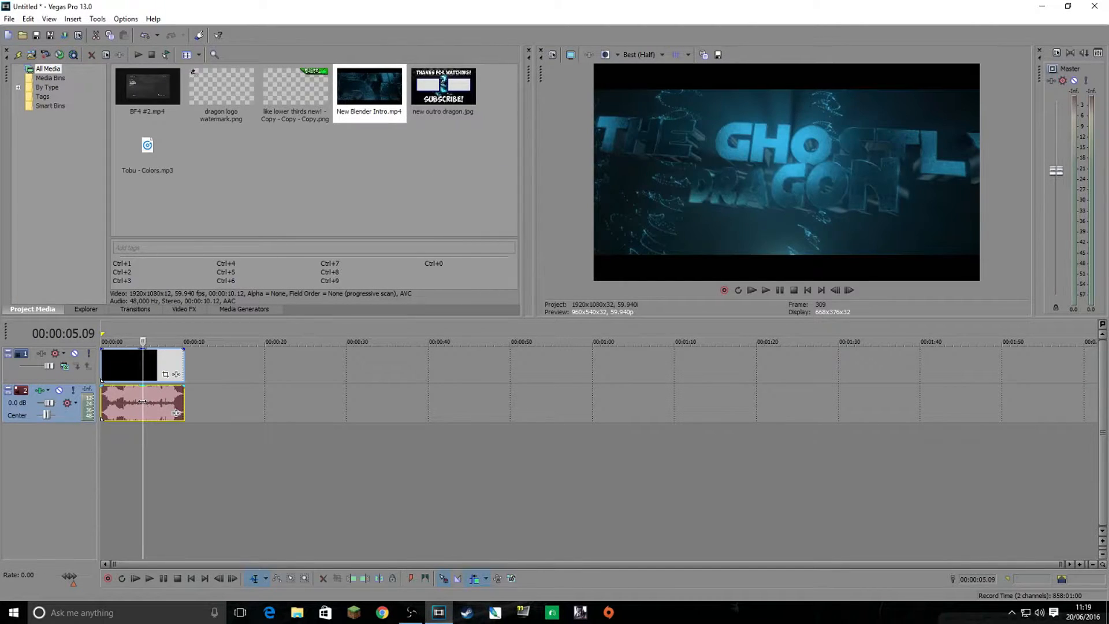
left_click_drag(140, 386, 145, 407)
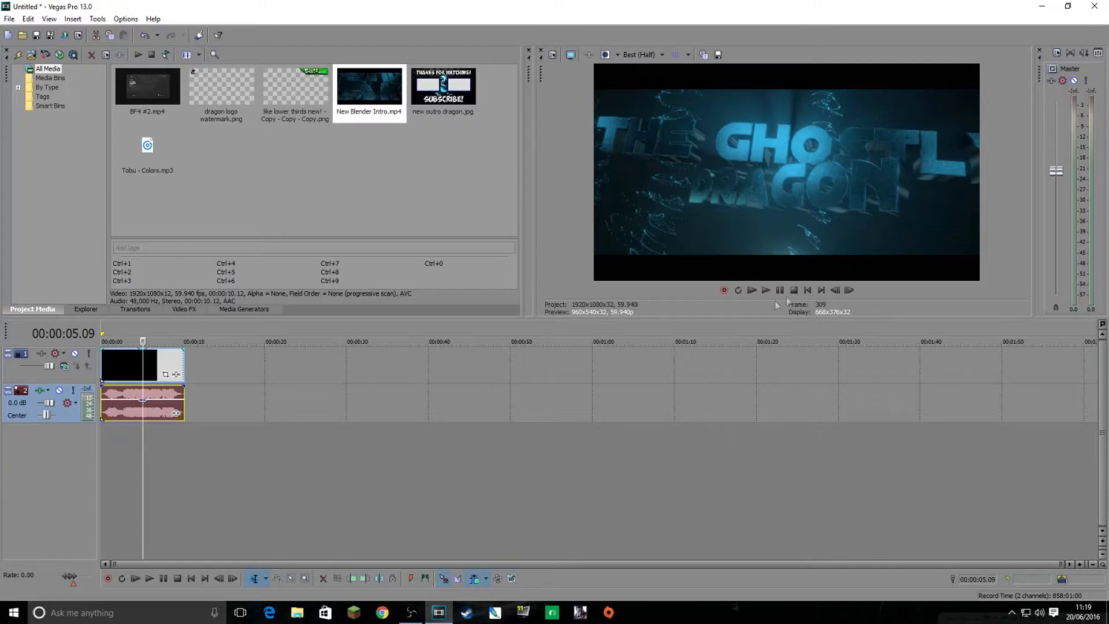
Play back the intro while fine-tuning its audio event's volume, and lower the master output level.
left_click(751, 291)
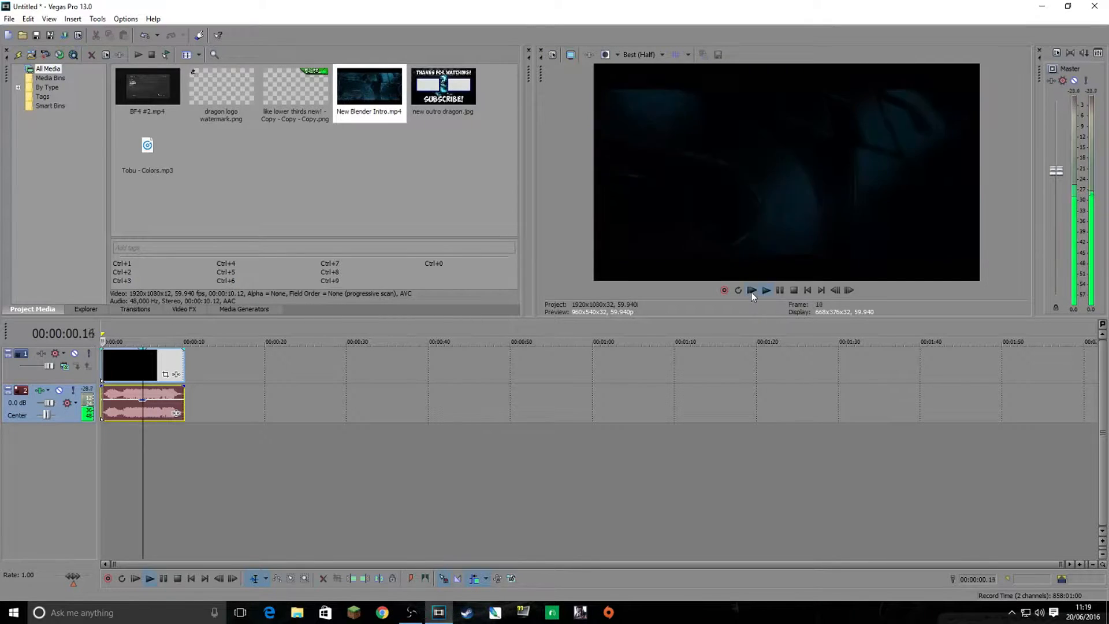
left_click_drag(152, 400, 154, 409)
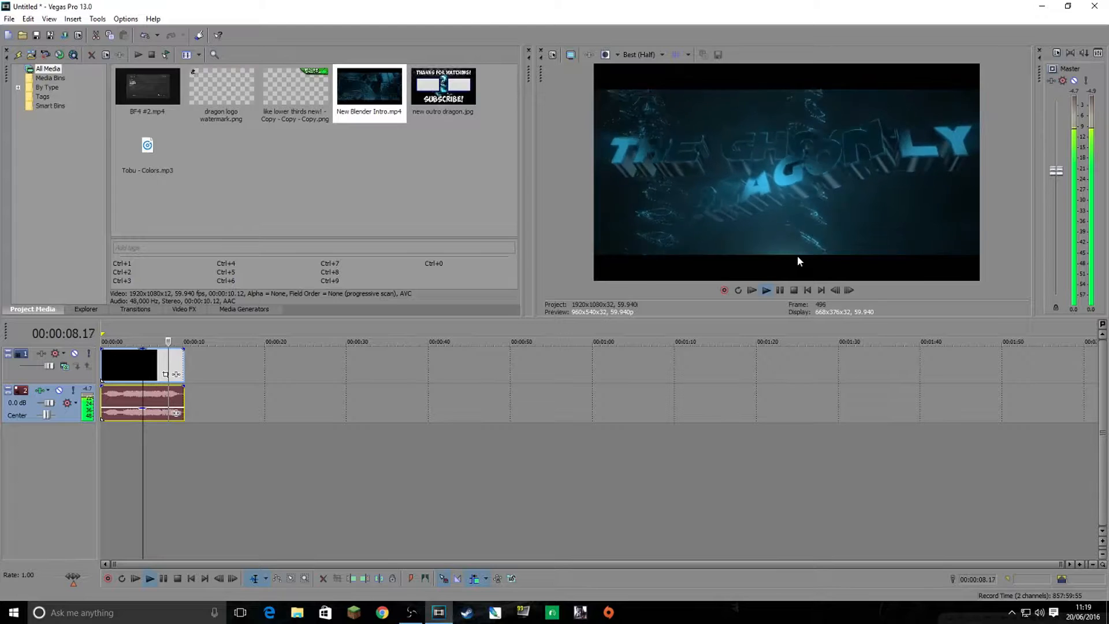
left_click(777, 290)
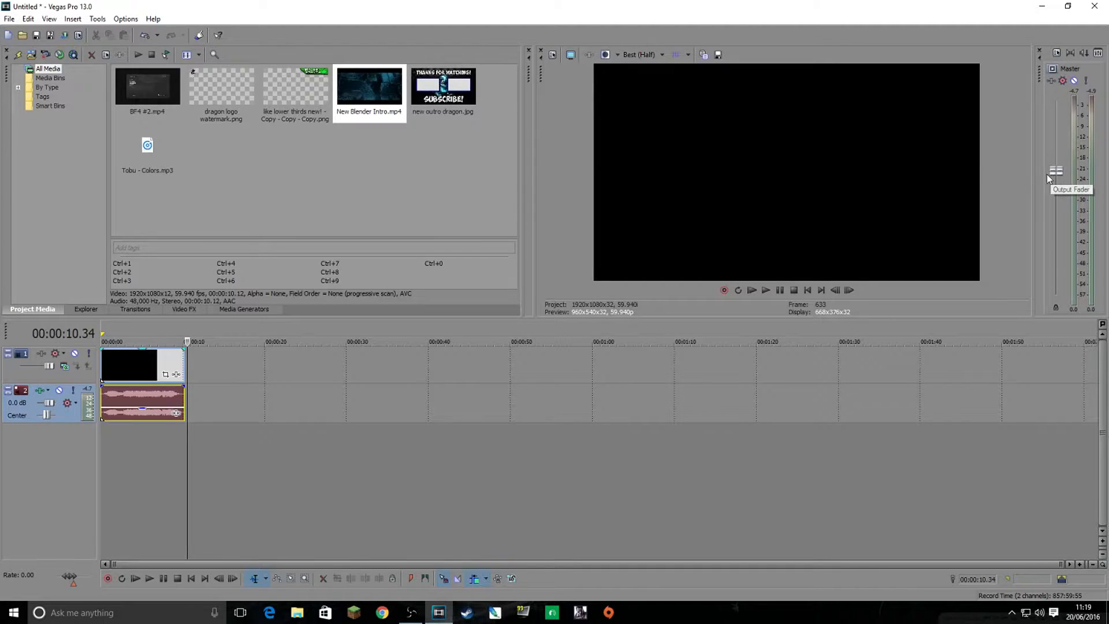
left_click_drag(1059, 172, 1062, 207)
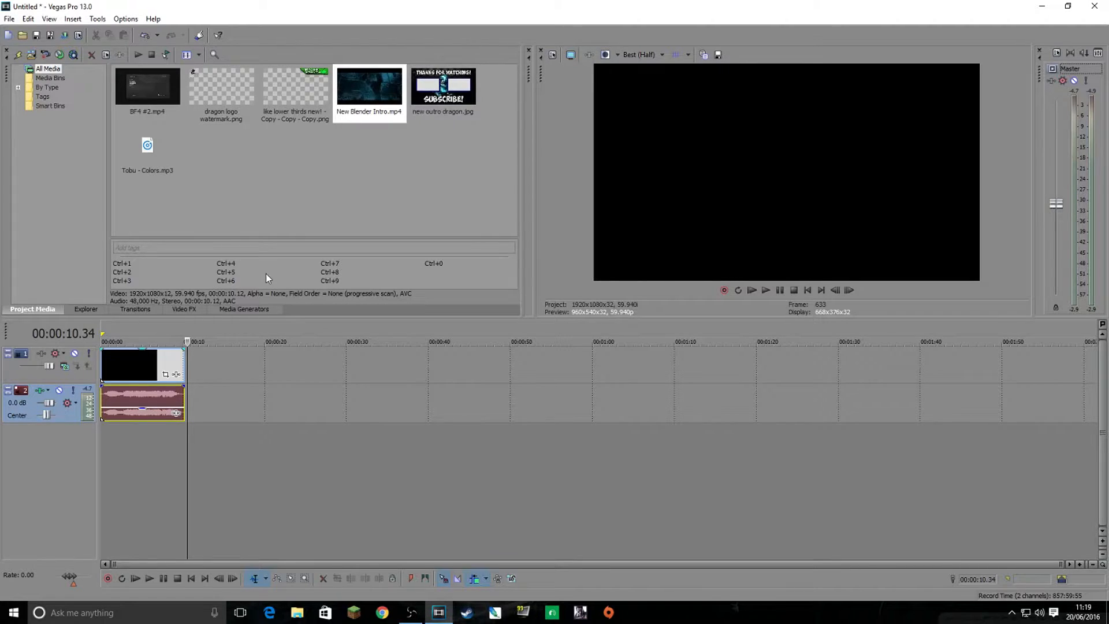
left_click_drag(138, 386, 141, 408)
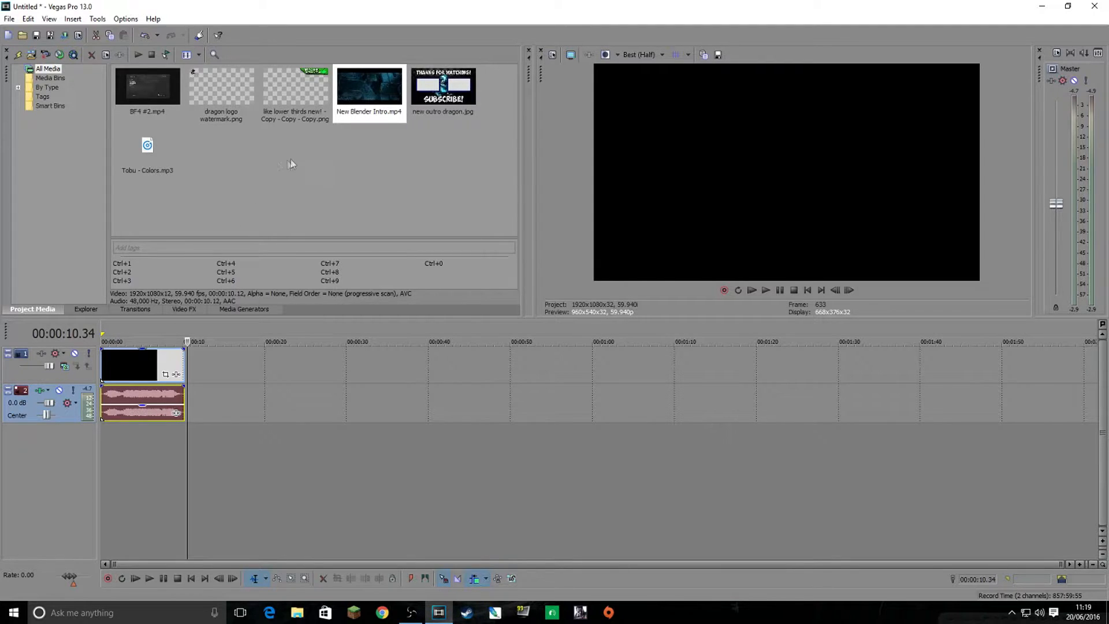
Place BF4 #2.mp4 directly after the intro and trim off its quiet opening up to the first loud audio, leaving no gap.
left_click_drag(149, 99, 186, 380)
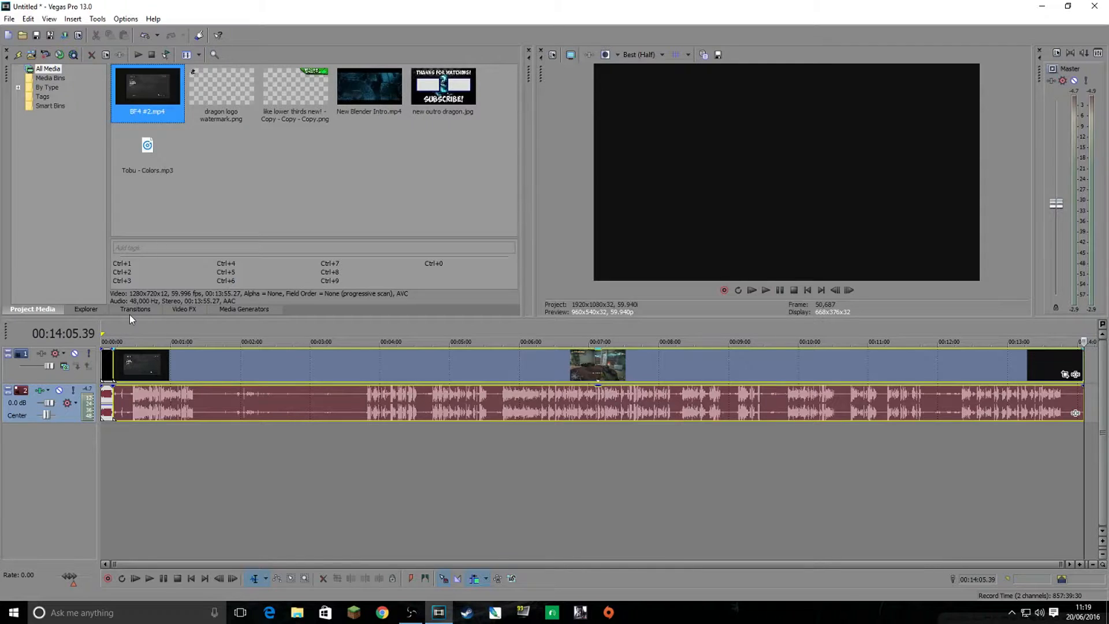
left_click_drag(1064, 564, 595, 516)
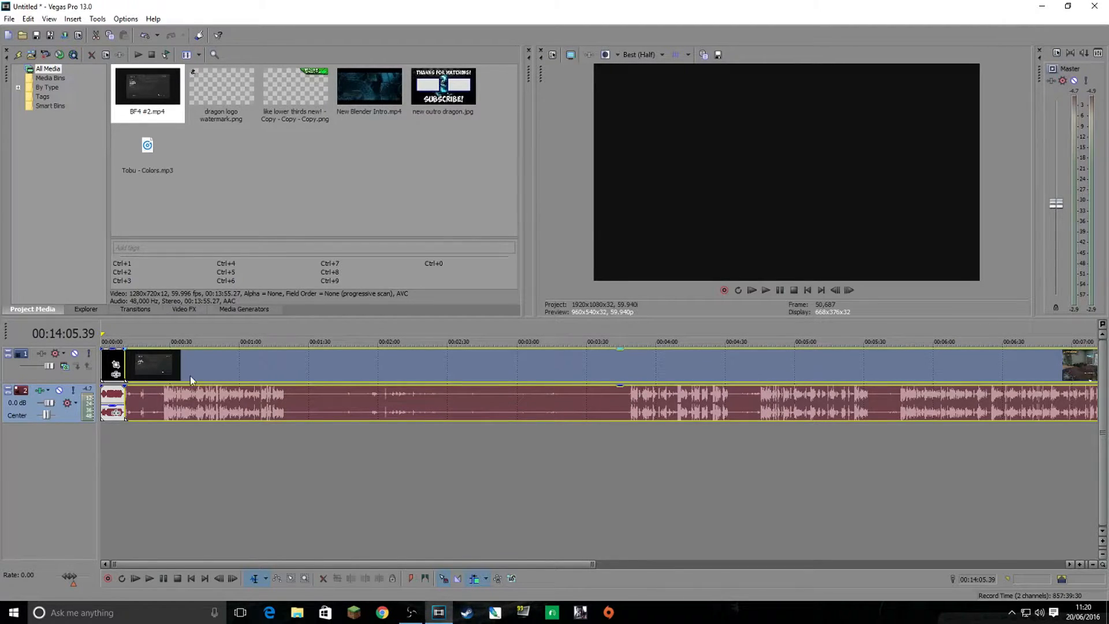
left_click_drag(593, 564, 299, 564)
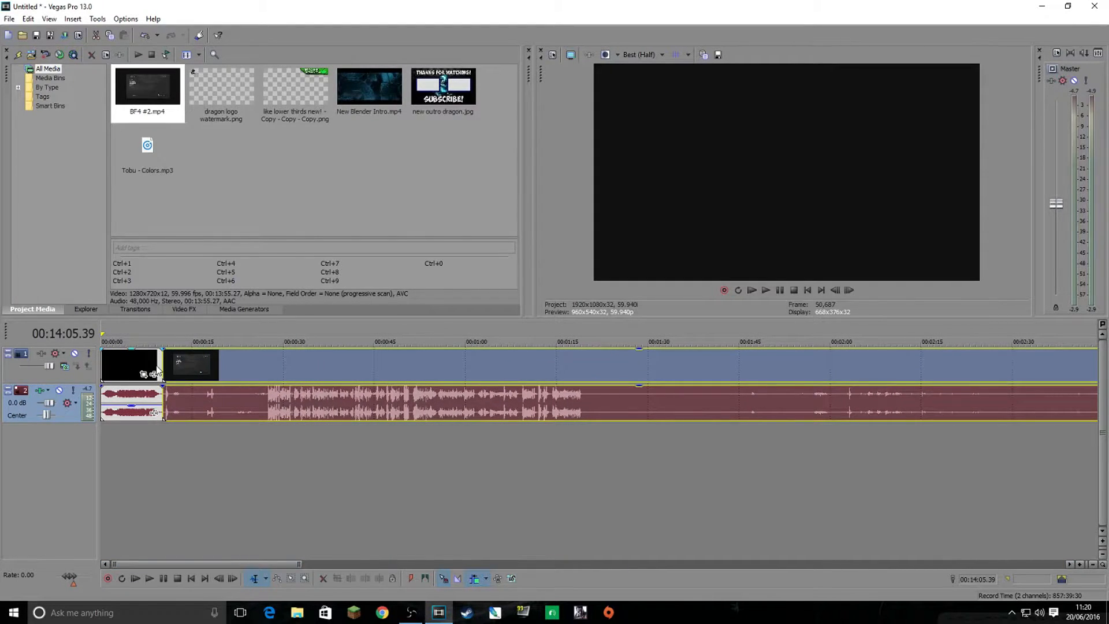
left_click(166, 370)
left_click(191, 362)
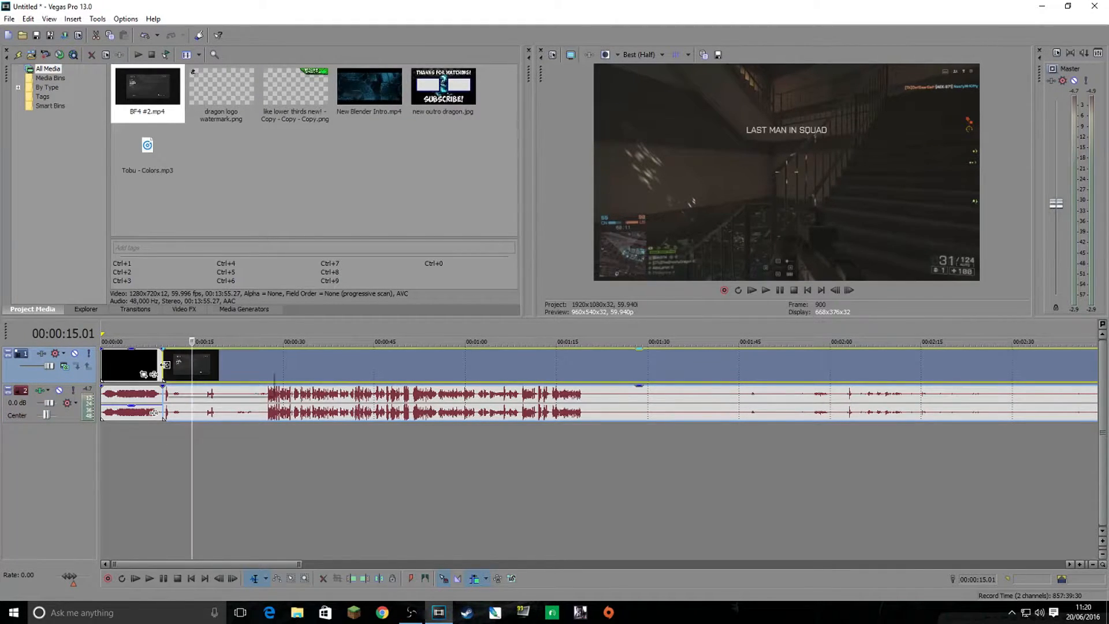
left_click_drag(166, 365, 268, 373)
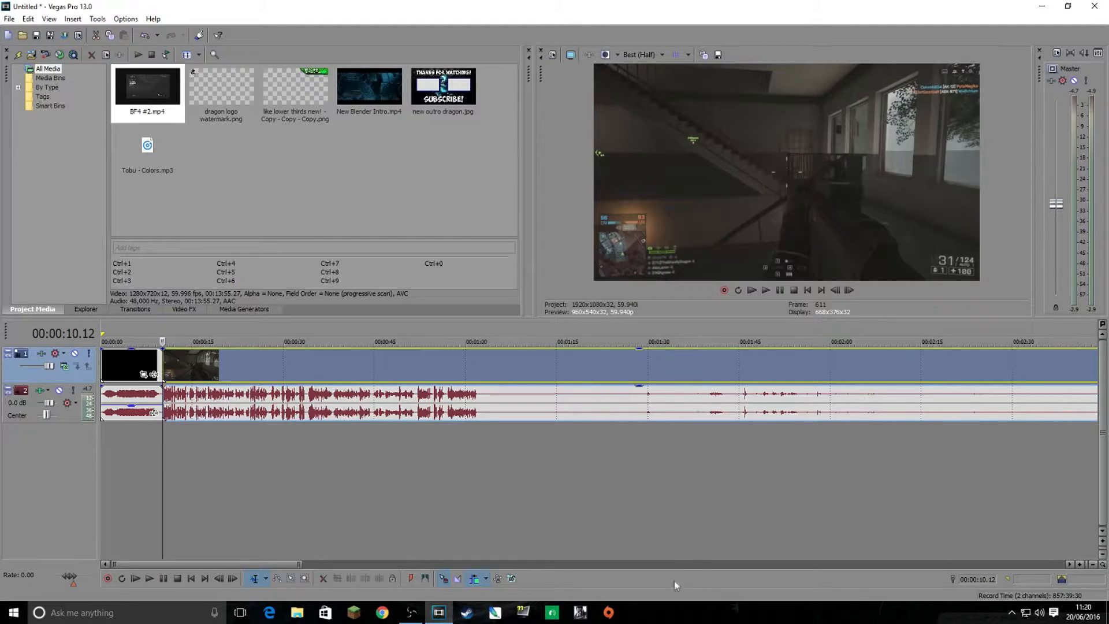
Add a video fade-in of about one second to the start of the BF4 #2 clip and play back the transition.
left_click_drag(301, 564, 1060, 564)
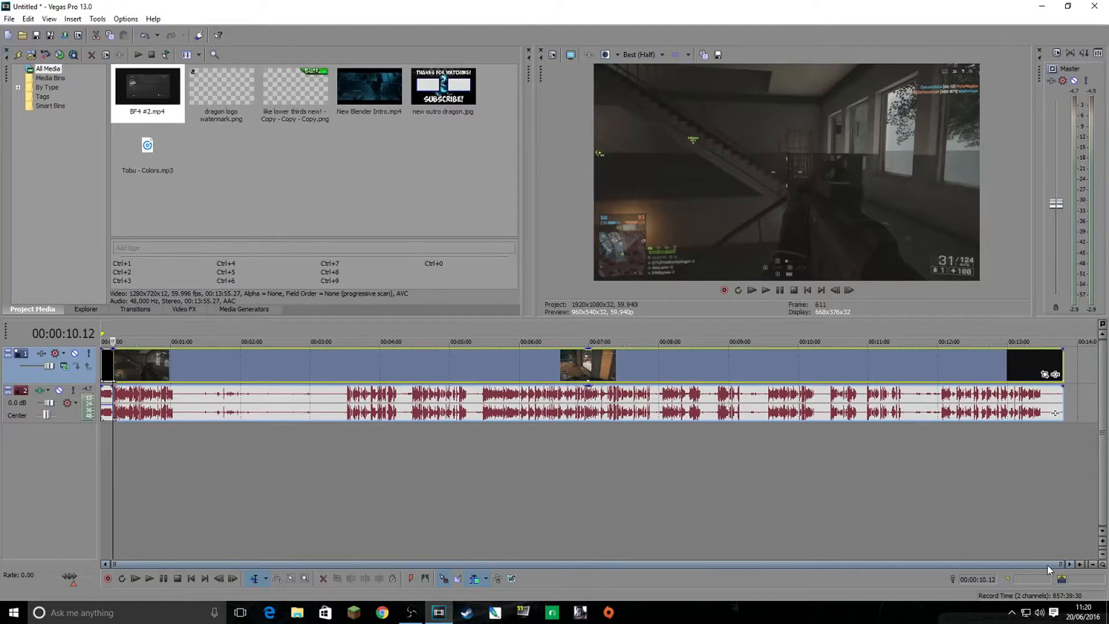
left_click_drag(1060, 564, 137, 473)
left_click_drag(687, 370, 697, 376)
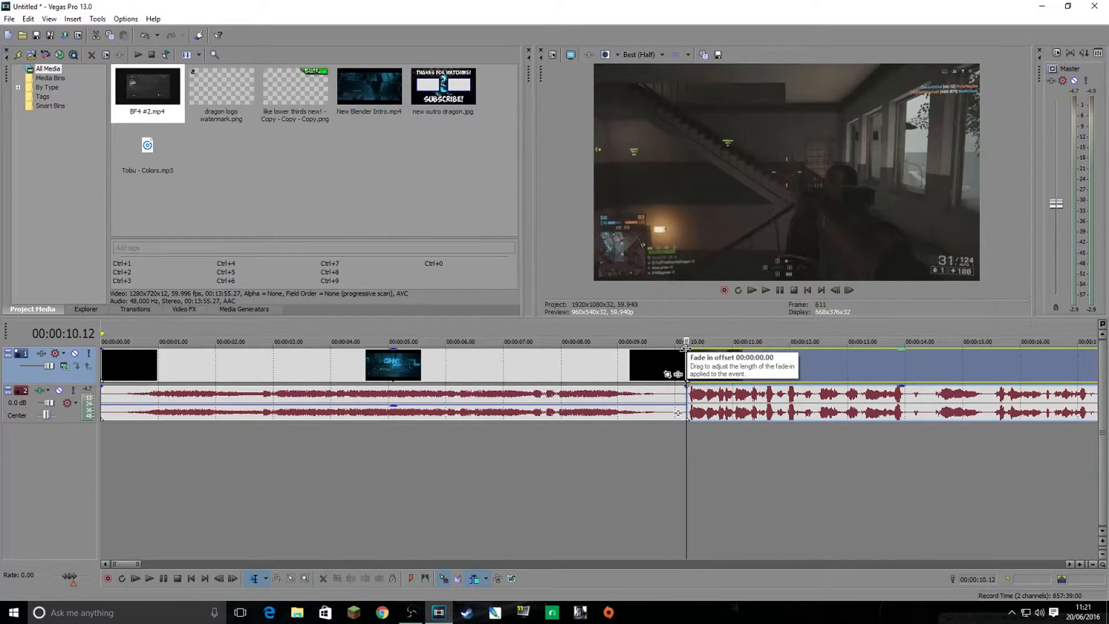
left_click_drag(685, 347, 751, 368)
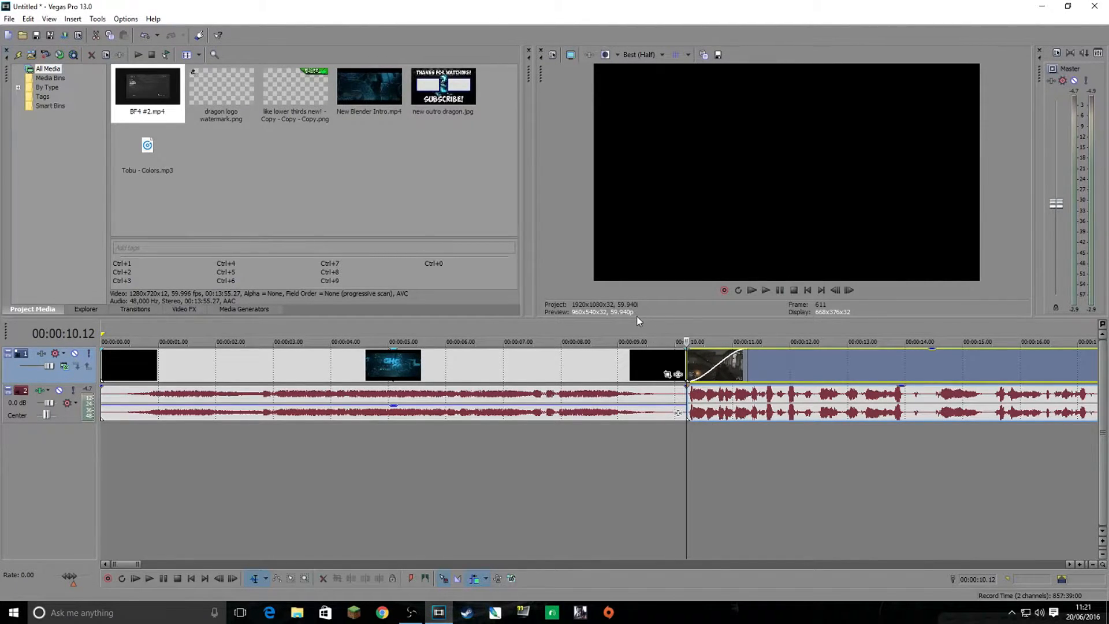
left_click(656, 340)
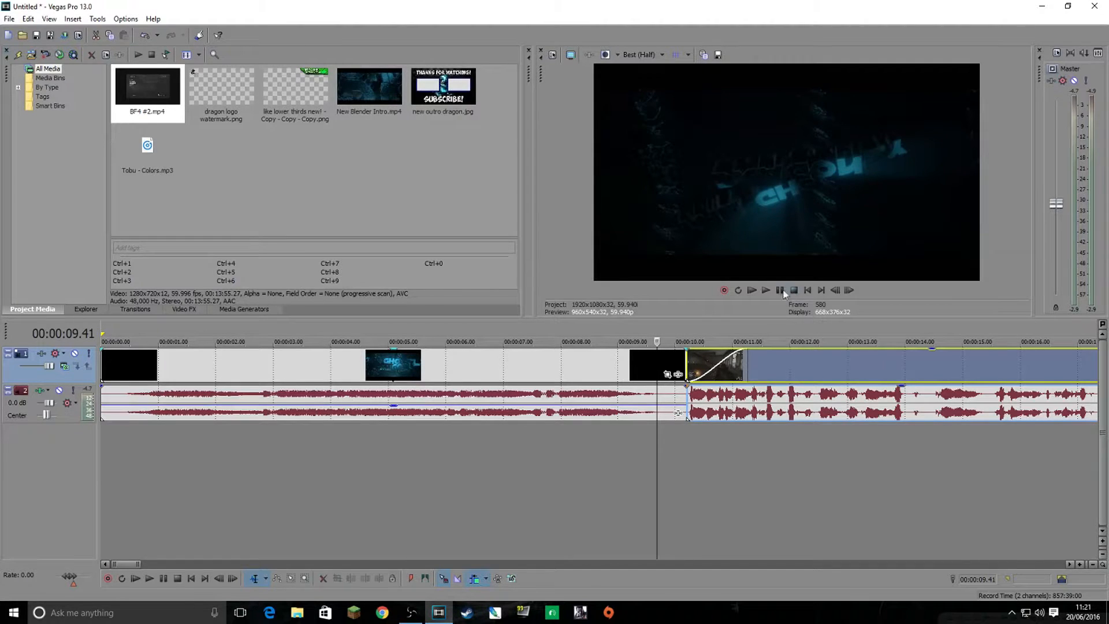
left_click(763, 291)
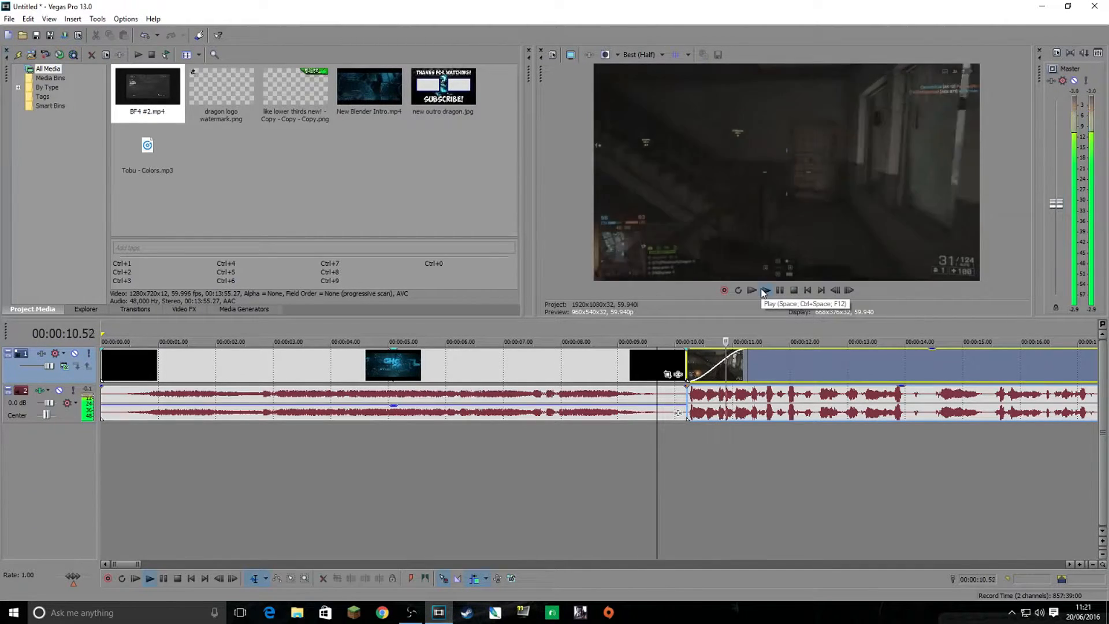
key("Return")
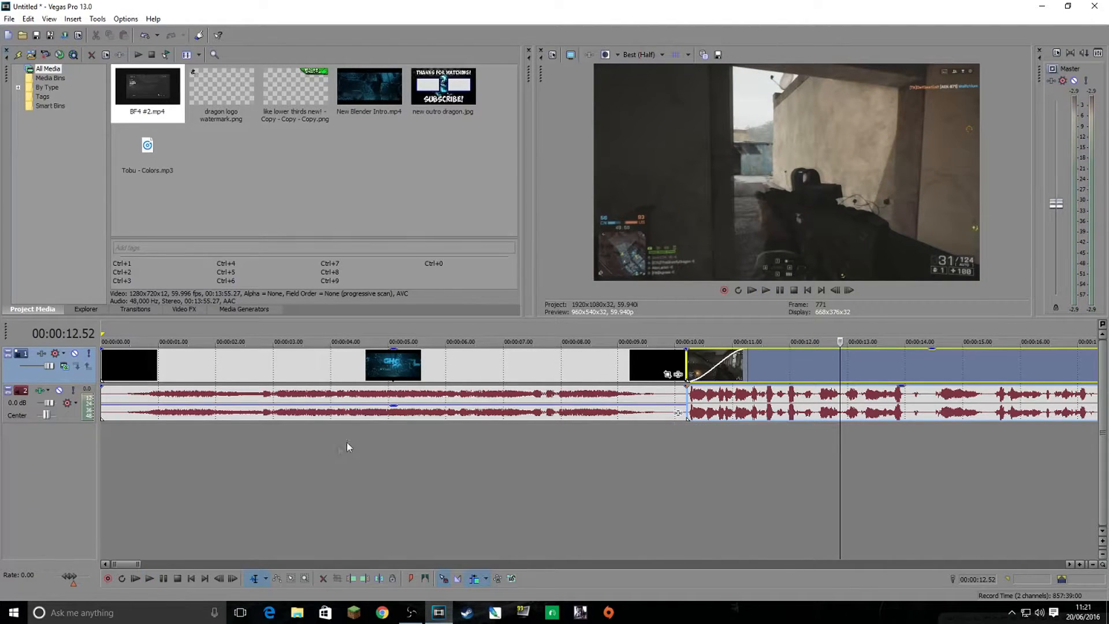
Look through the video preview's quality levels and their resolution options.
left_click_drag(138, 564, 595, 565)
left_click(653, 55)
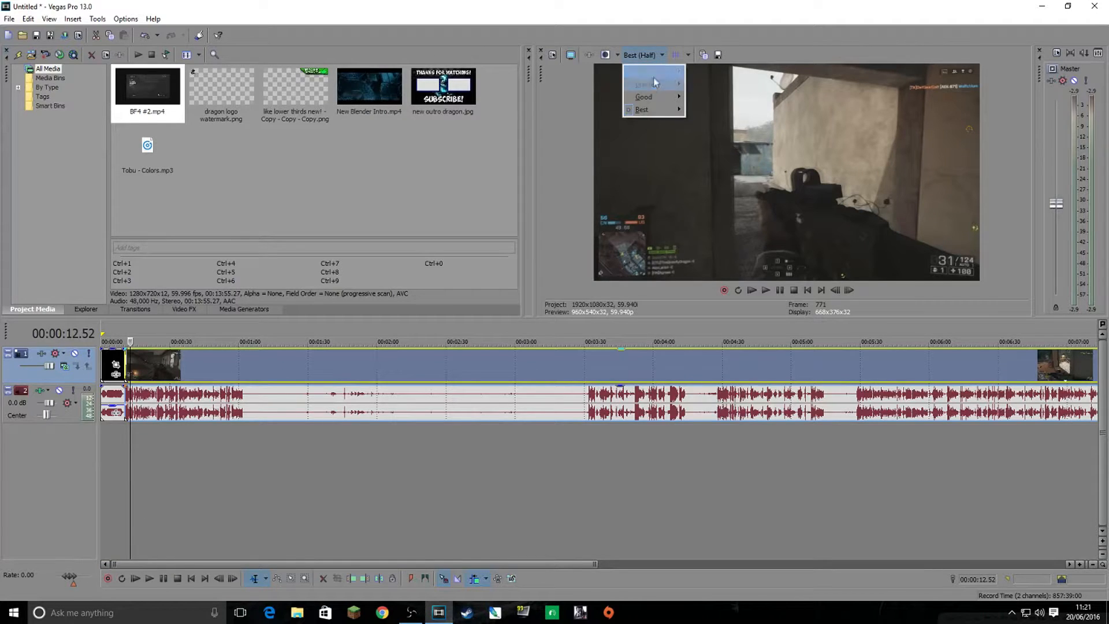
mouse_move(658, 109)
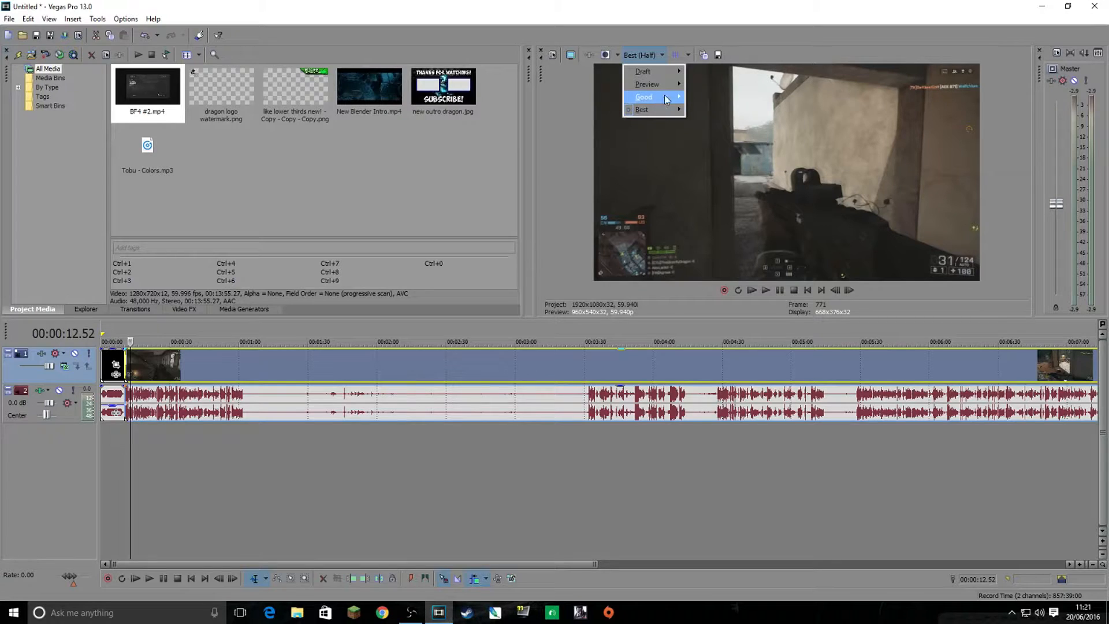
mouse_move(670, 86)
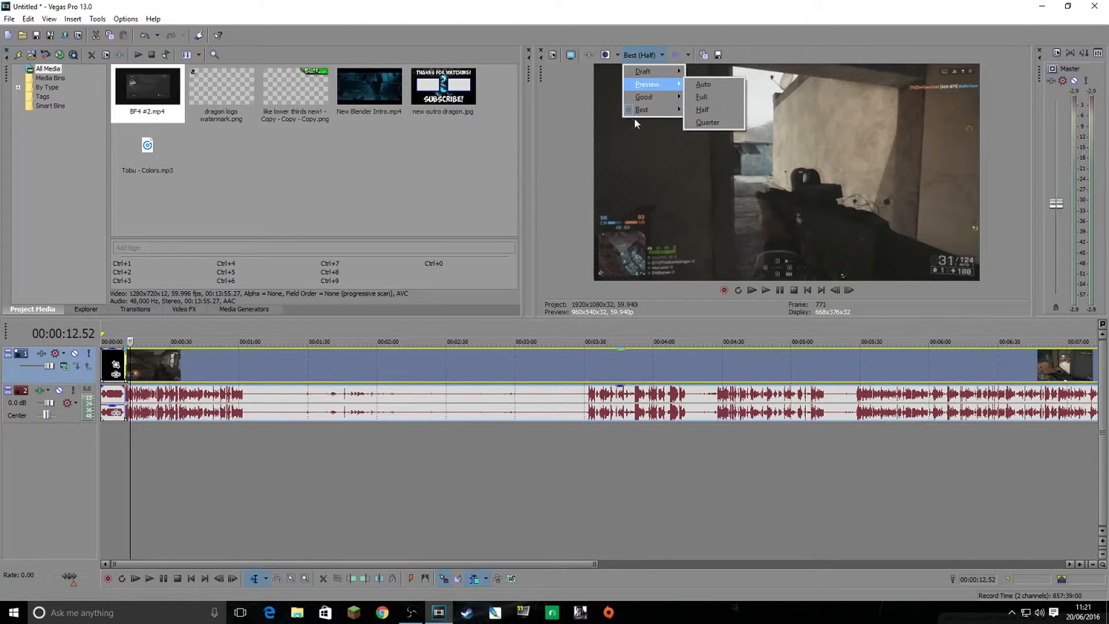
left_click(582, 102)
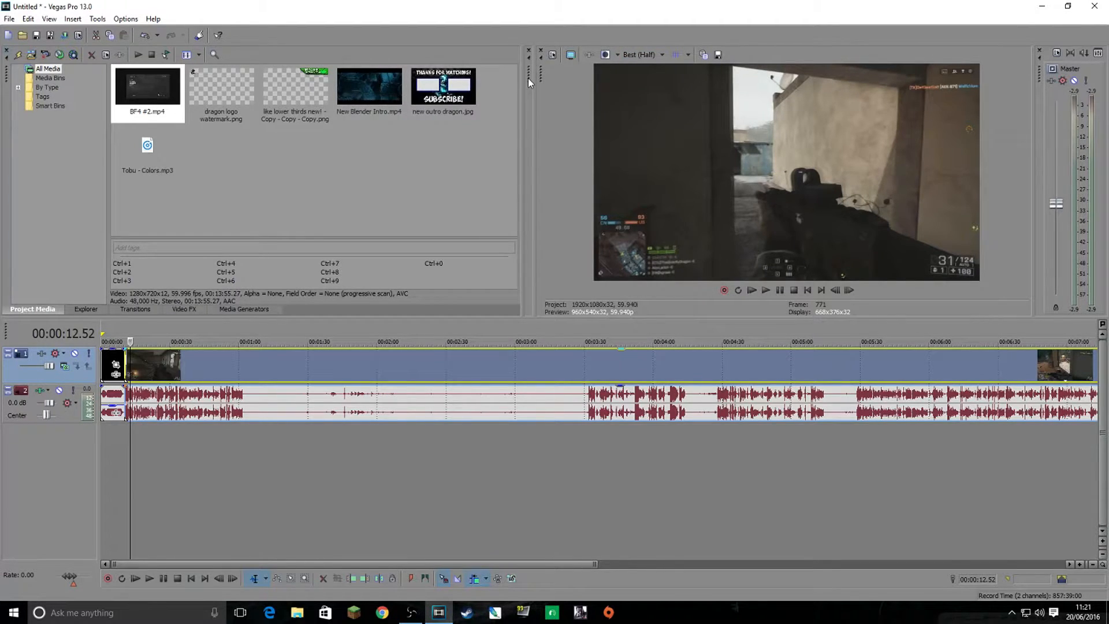
left_click(638, 55)
mouse_move(649, 118)
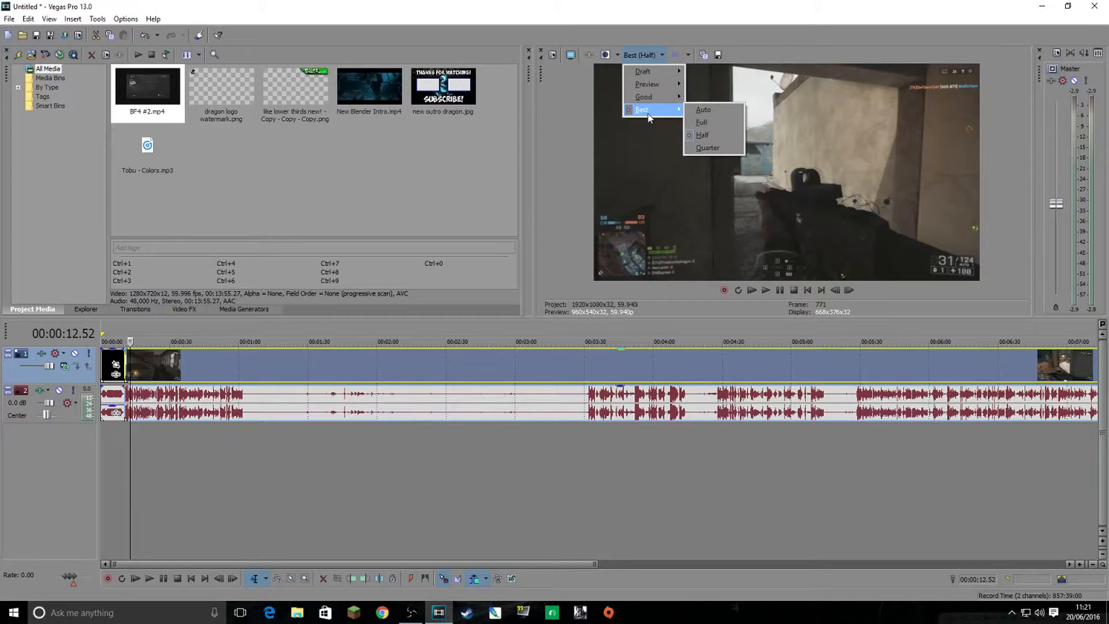
left_click(582, 134)
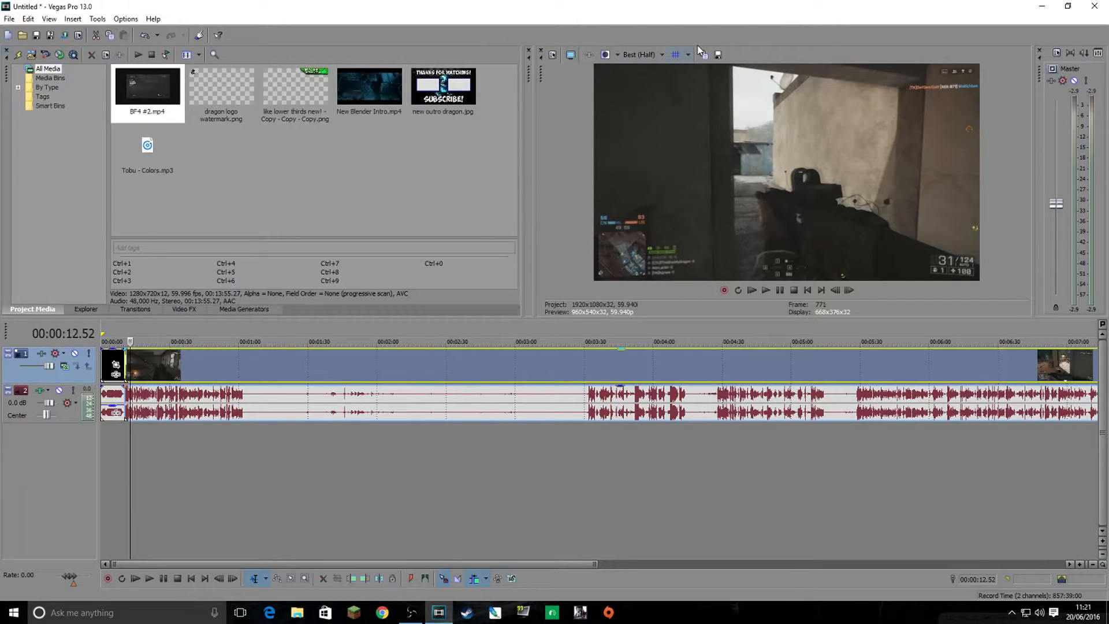
left_click(640, 55)
mouse_move(664, 98)
left_click(571, 112)
Split the BF4 #2 clip at 00:01:01.53, where the loud audio ends and the quiet section begins.
left_click_drag(595, 563, 429, 547)
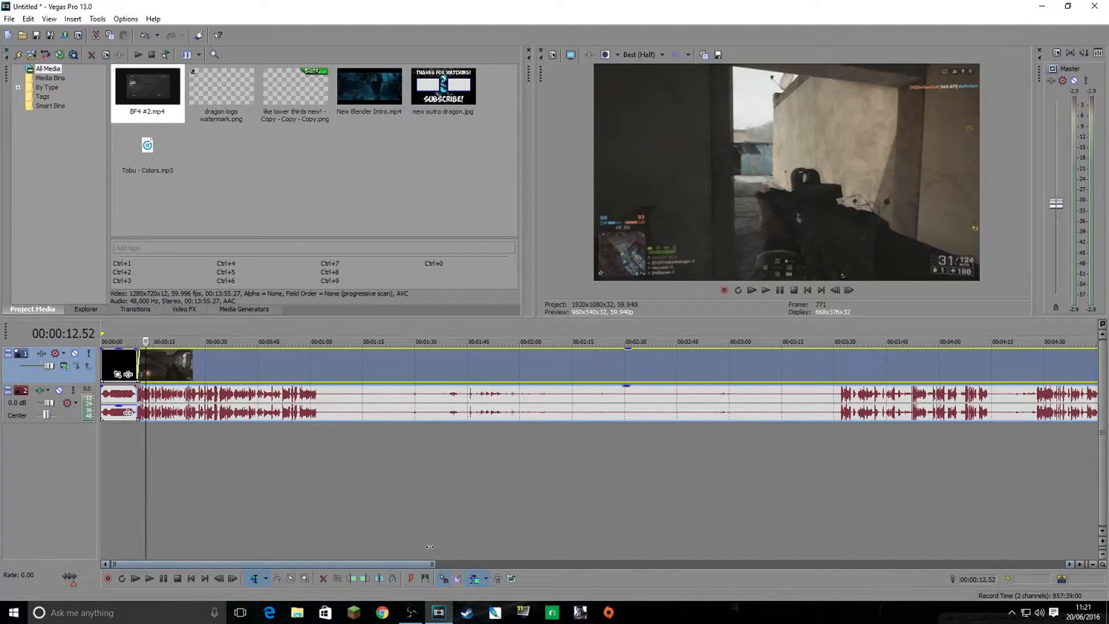
left_click(329, 324)
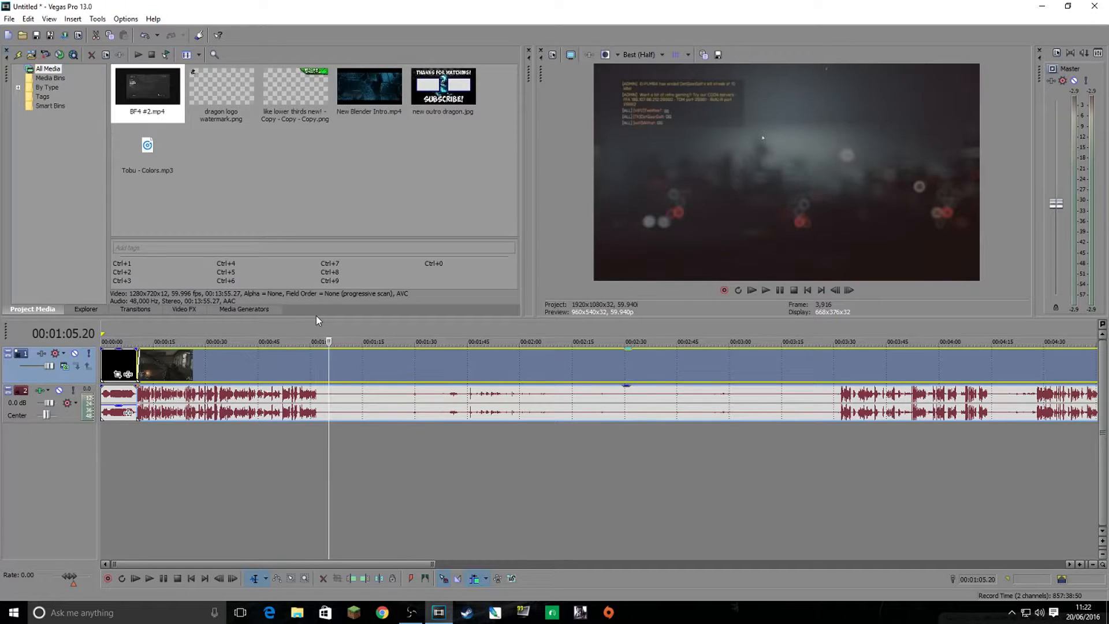
key("Left")
key("Left")
key("Left")
key("Left")
key("Left")
key("Left")
key("Left")
key("Left")
key("Left")
key("Left")
key("Left")
key("Left")
key("Left")
key("Left")
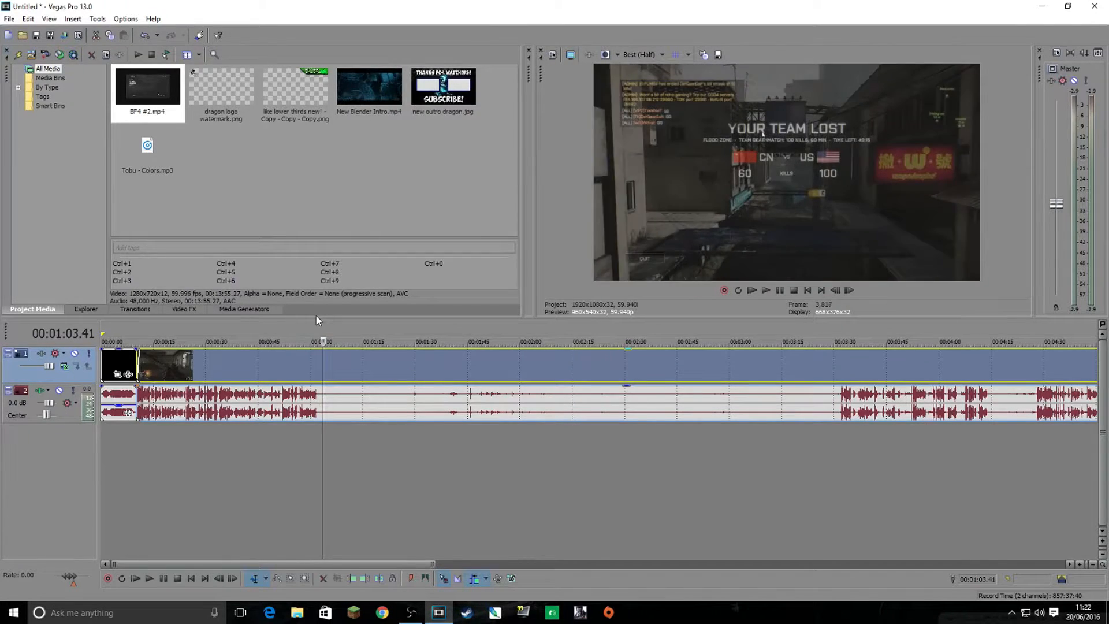
key("Left")
key("Left")
key("Left")
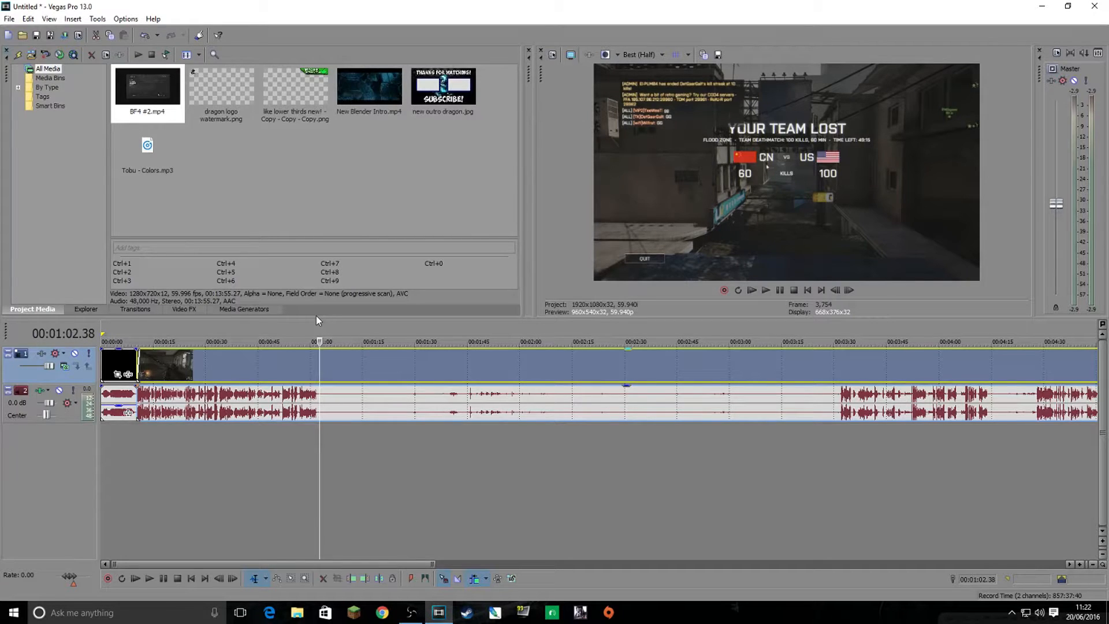
key("Left")
key("Left")
key("Left")
key("Left")
key("Left")
key("Left")
key("Right")
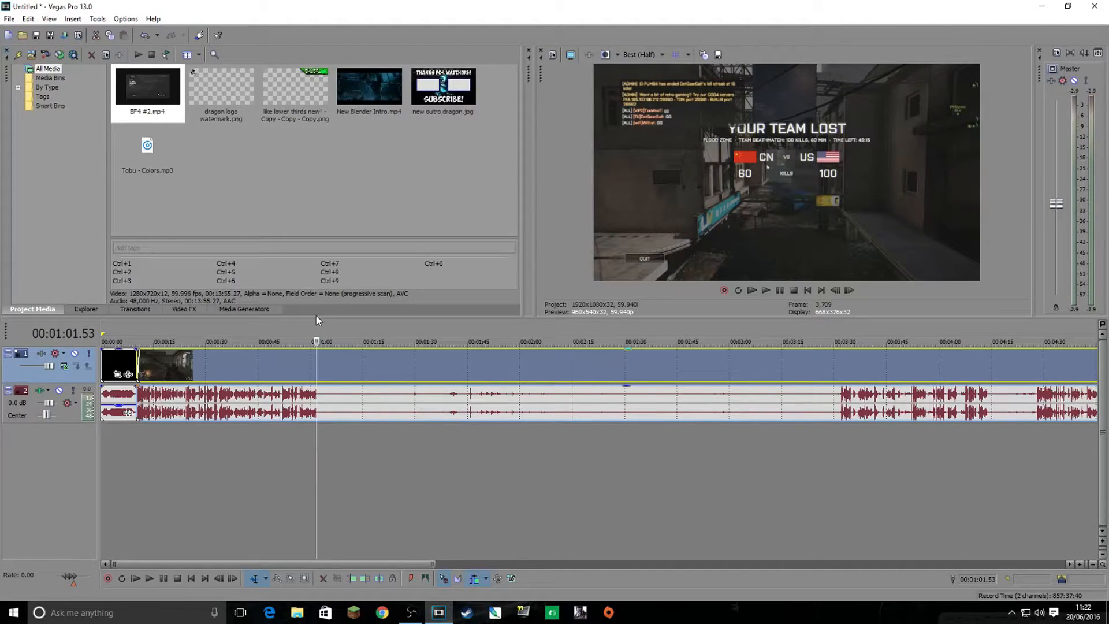
key("s")
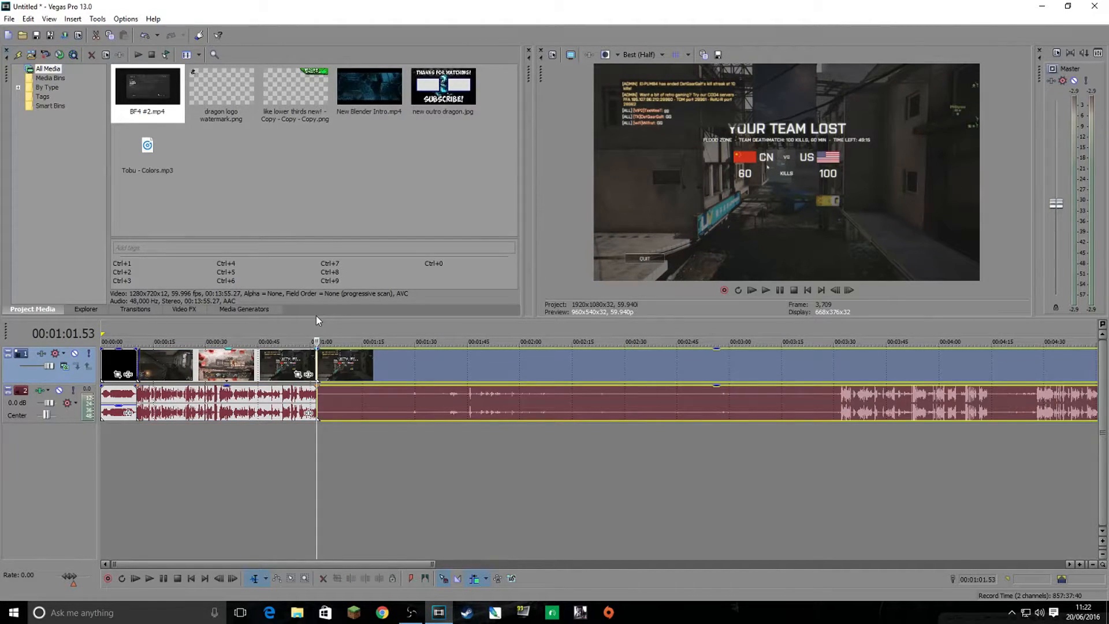
Split the clip again at 00:03:31.56, where loud audio resumes, and delete the quiet middle section, leaving no gap.
mouse_move(354, 362)
left_mouse_down()
mouse_move(453, 365)
mouse_move(345, 377)
left_mouse_up()
left_click(836, 329)
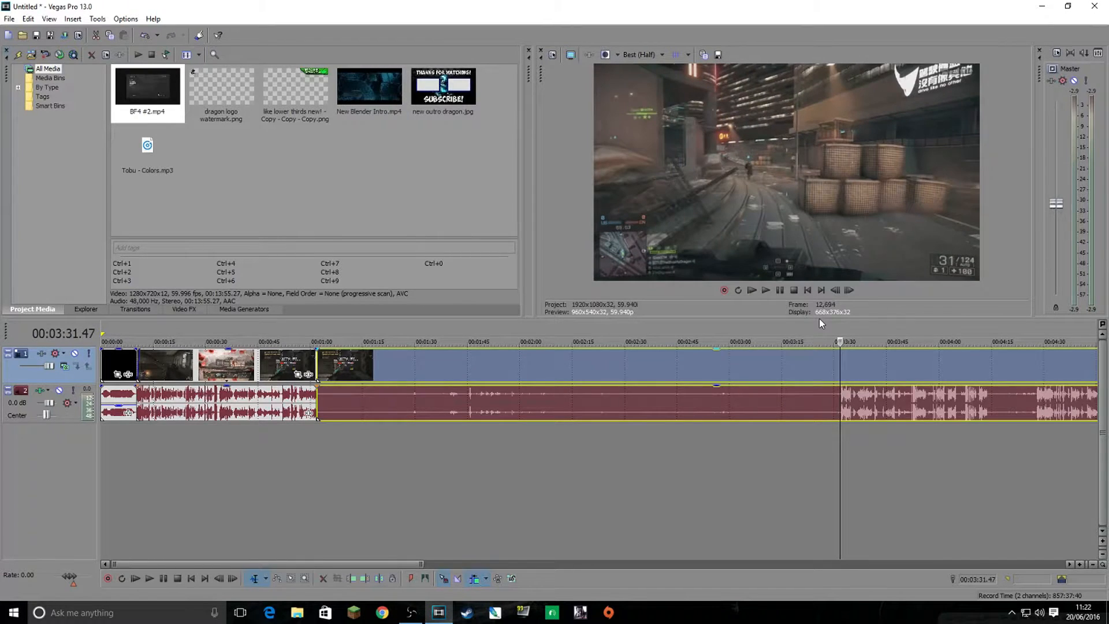
key("s")
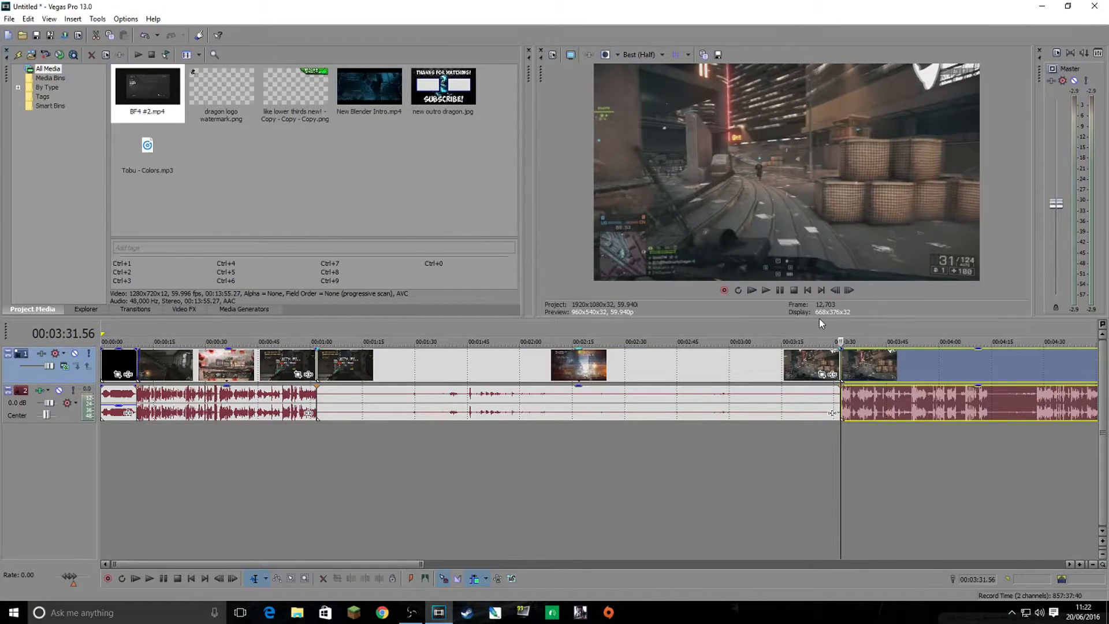
left_click(744, 369)
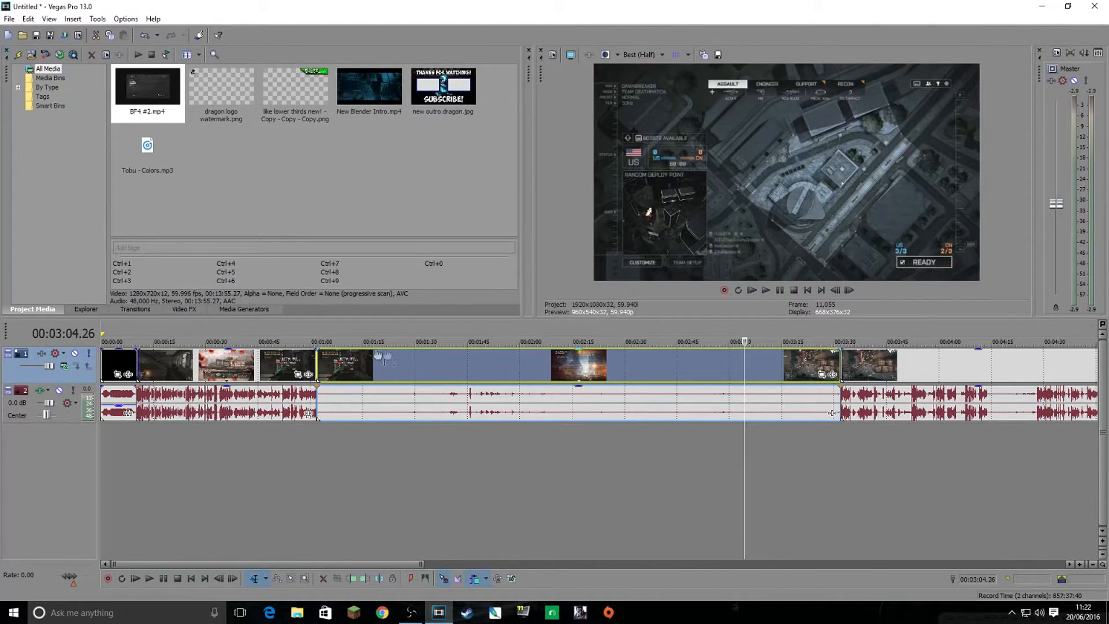
right_click(601, 371)
left_click(578, 362)
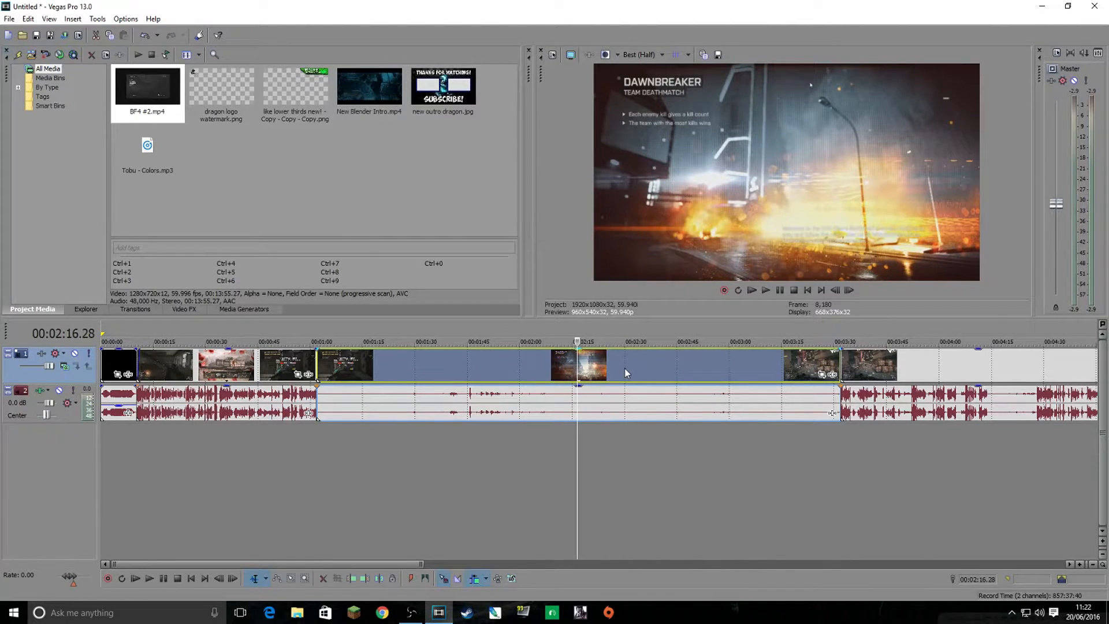
right_click(625, 374)
left_click(670, 364)
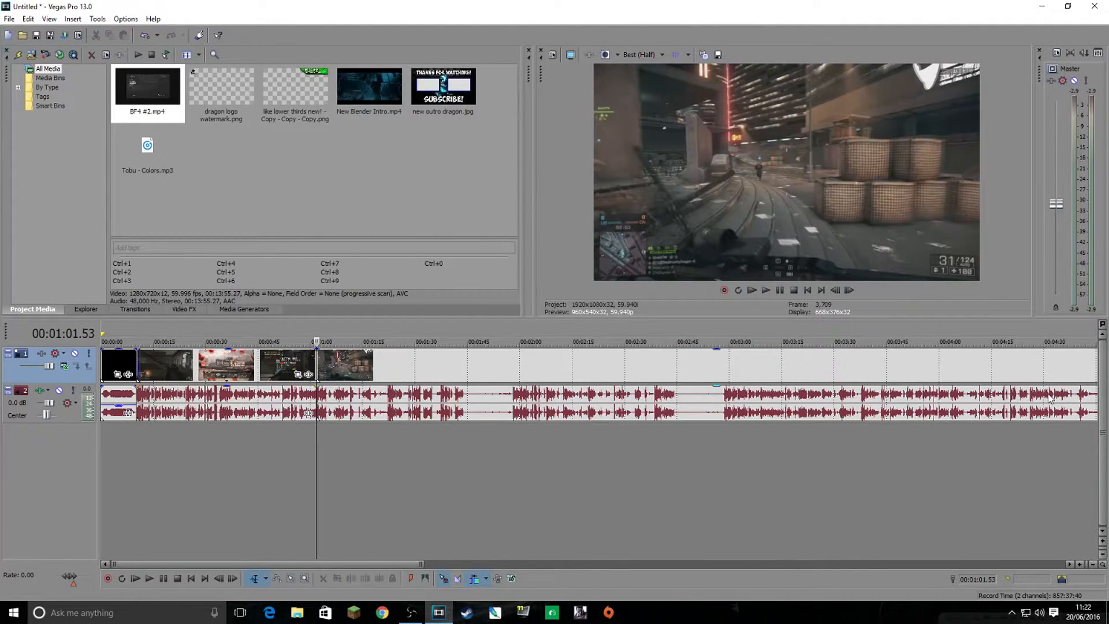
Play back the footage across the cut at 00:01:01.53.
left_click(308, 333)
left_click(290, 328)
key("space")
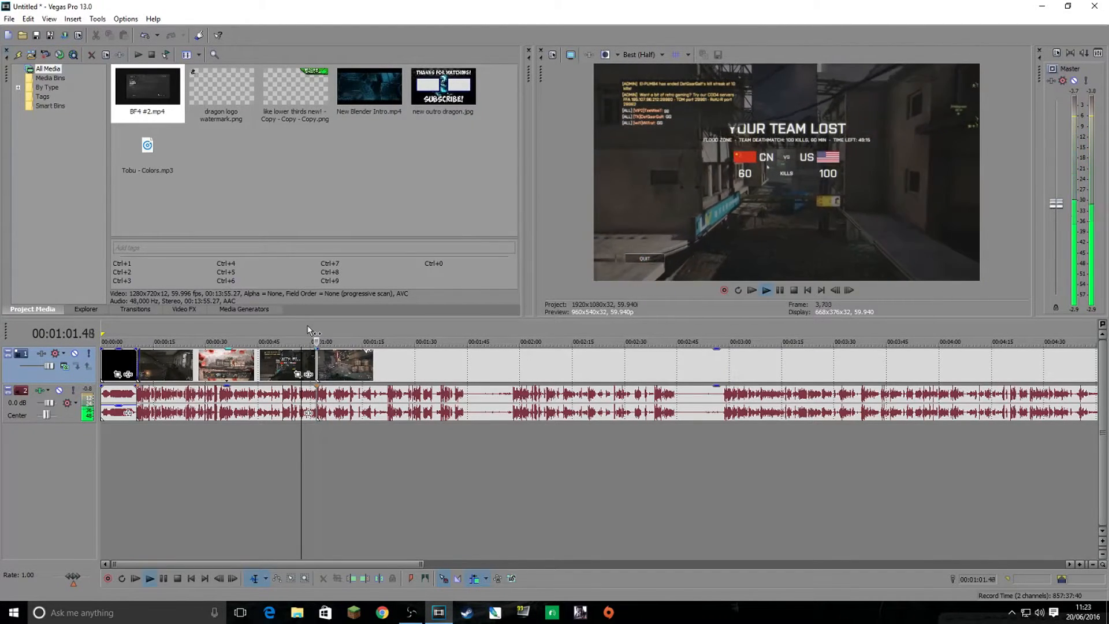
left_click(780, 290)
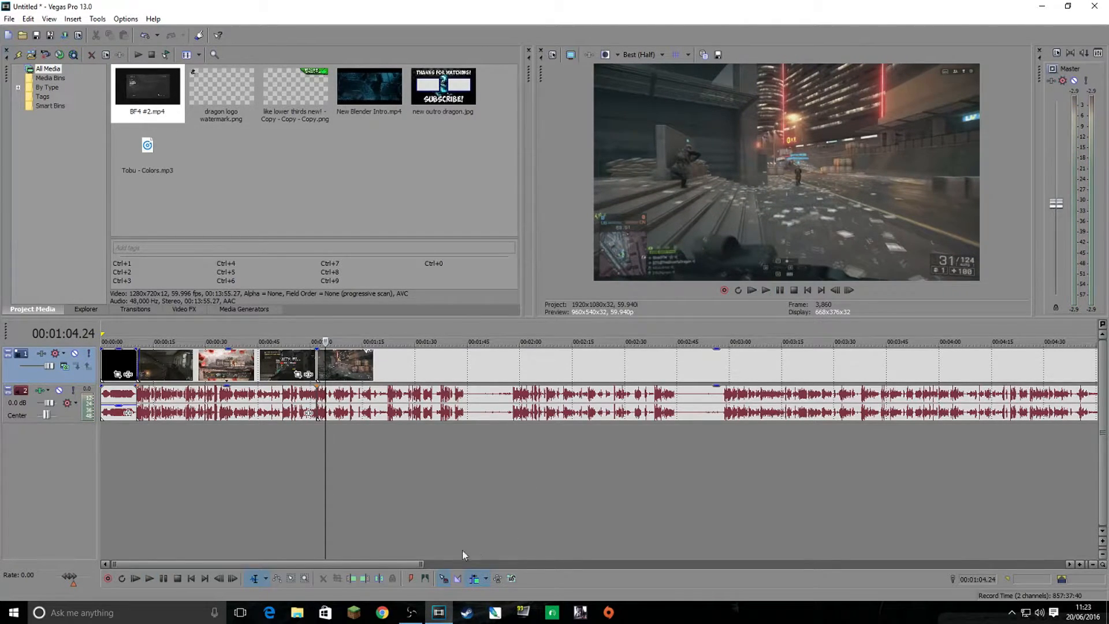
Apply the default Barn Door transition to the cut between the two BF4 #2 clips and play it back.
left_click_drag(421, 564, 337, 564)
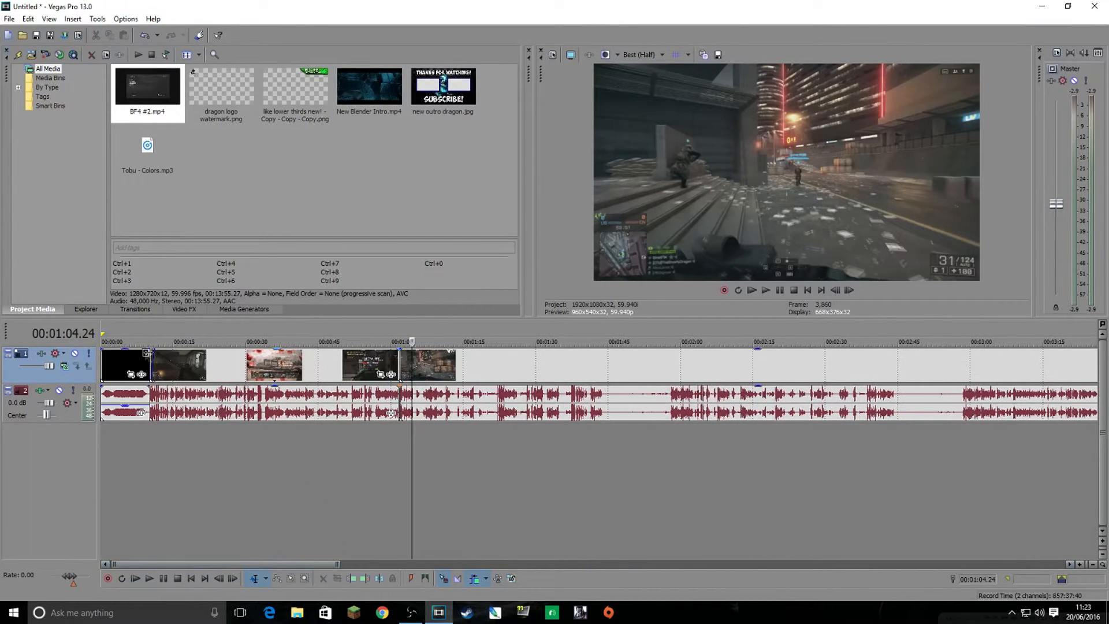
left_click(134, 310)
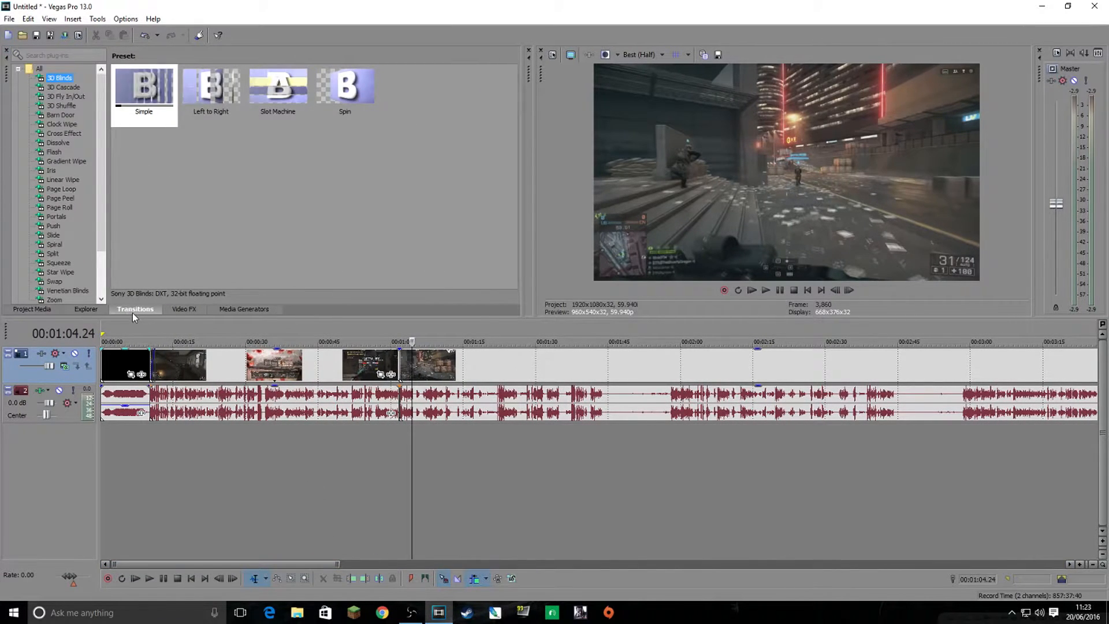
left_click(53, 116)
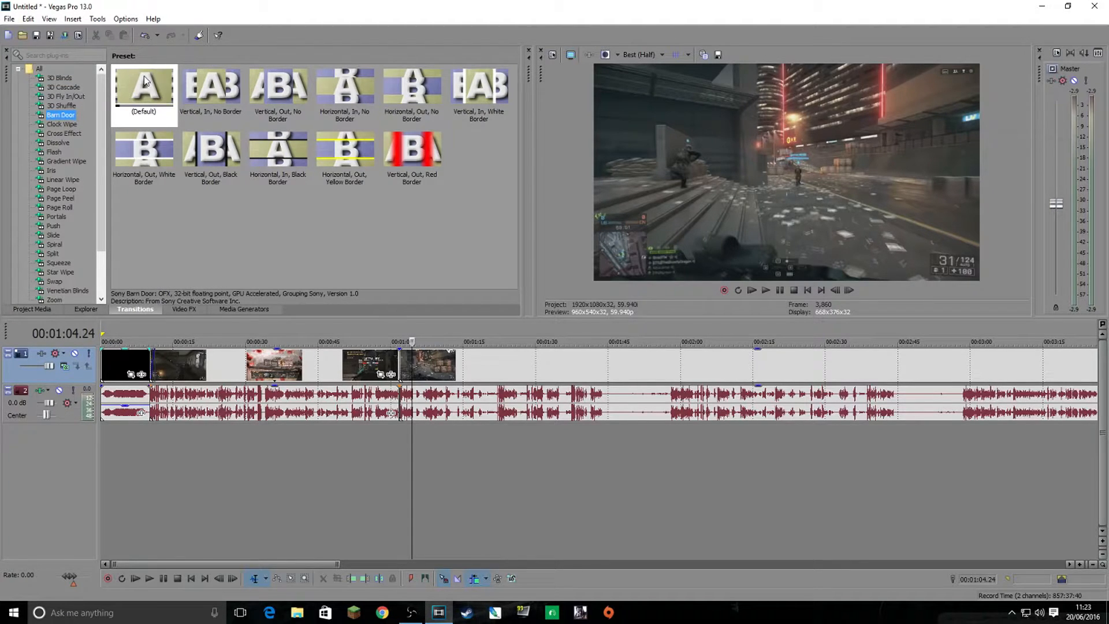
left_click_drag(139, 96, 322, 296)
left_click_drag(383, 343, 404, 373)
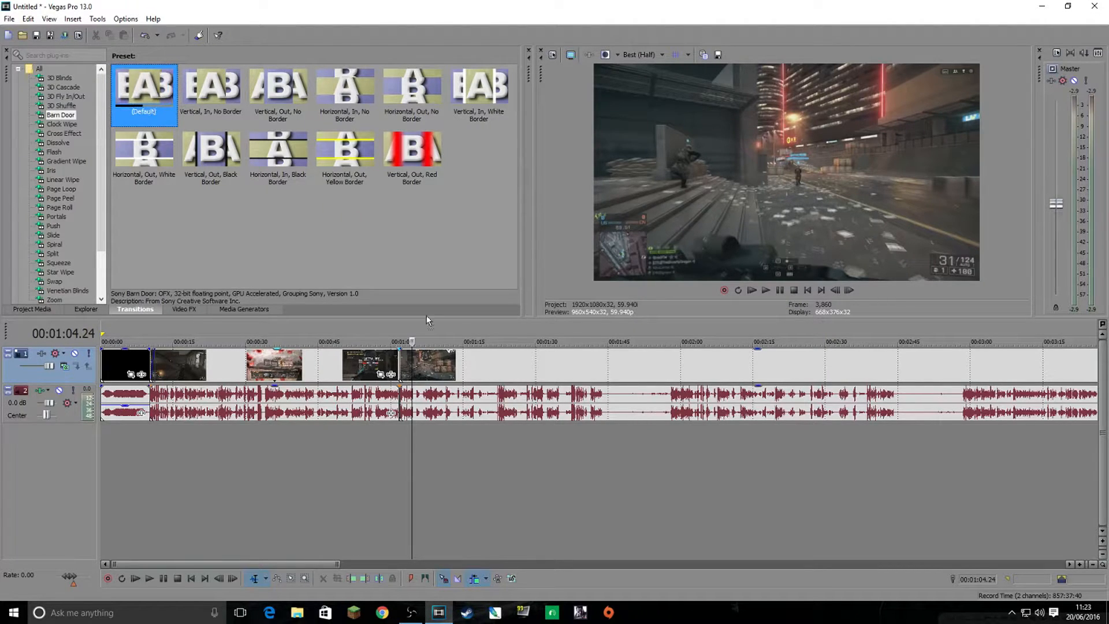
left_click_drag(402, 371, 402, 371)
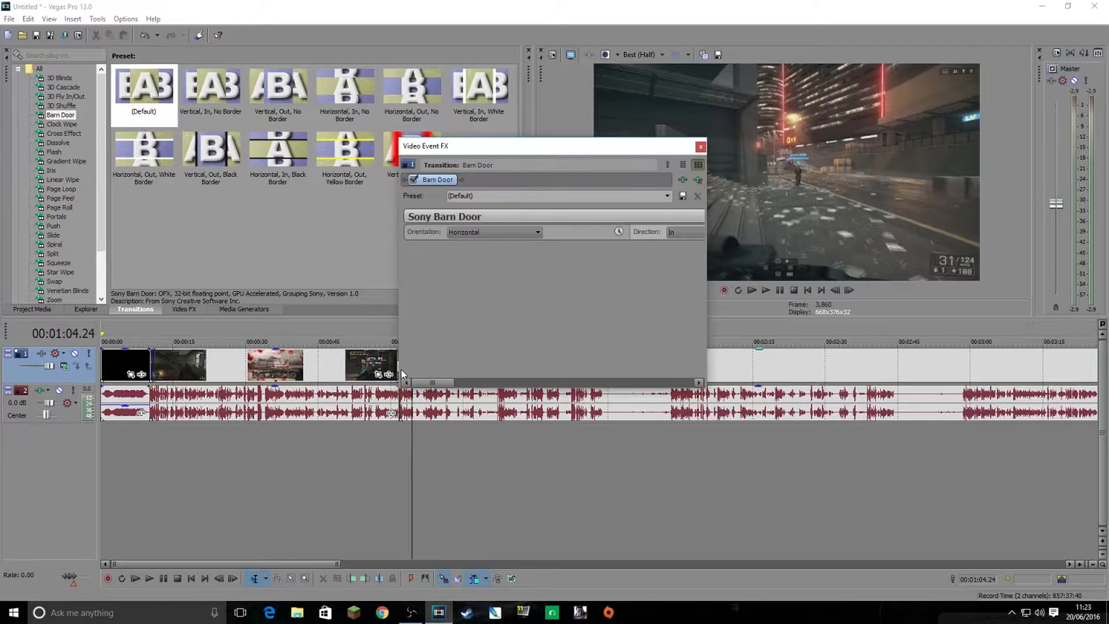
left_click(700, 147)
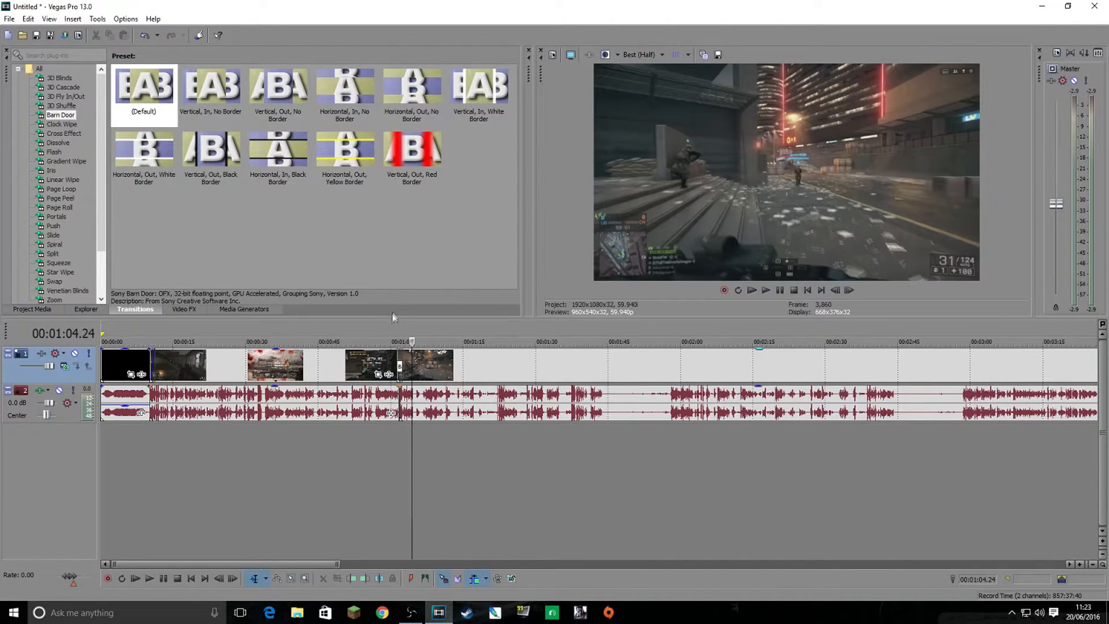
left_click(387, 330)
key("space")
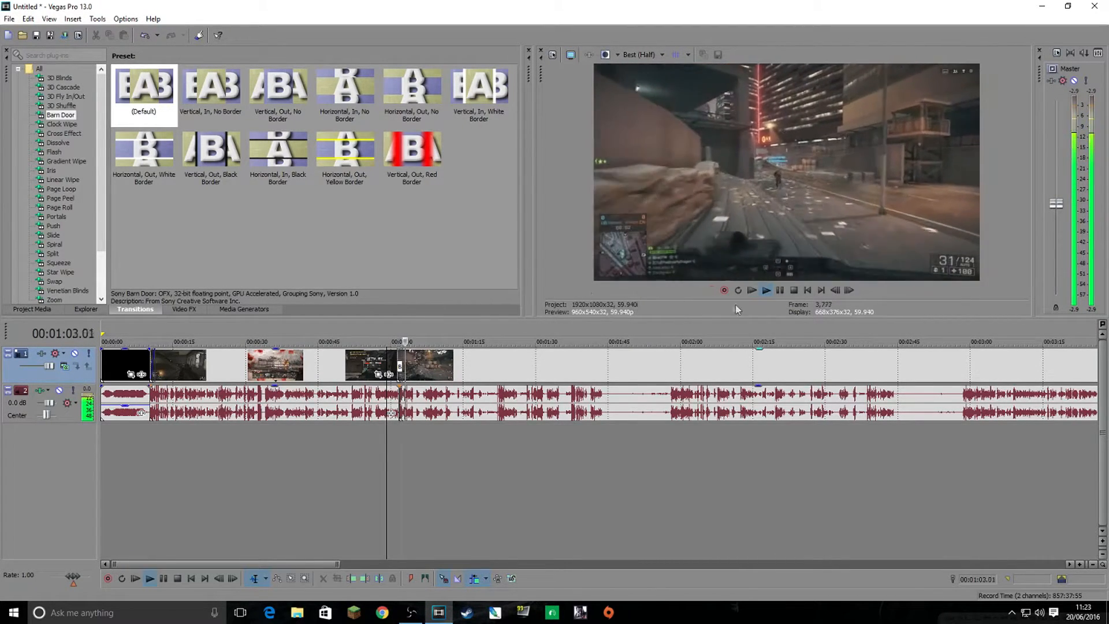
left_click(765, 294)
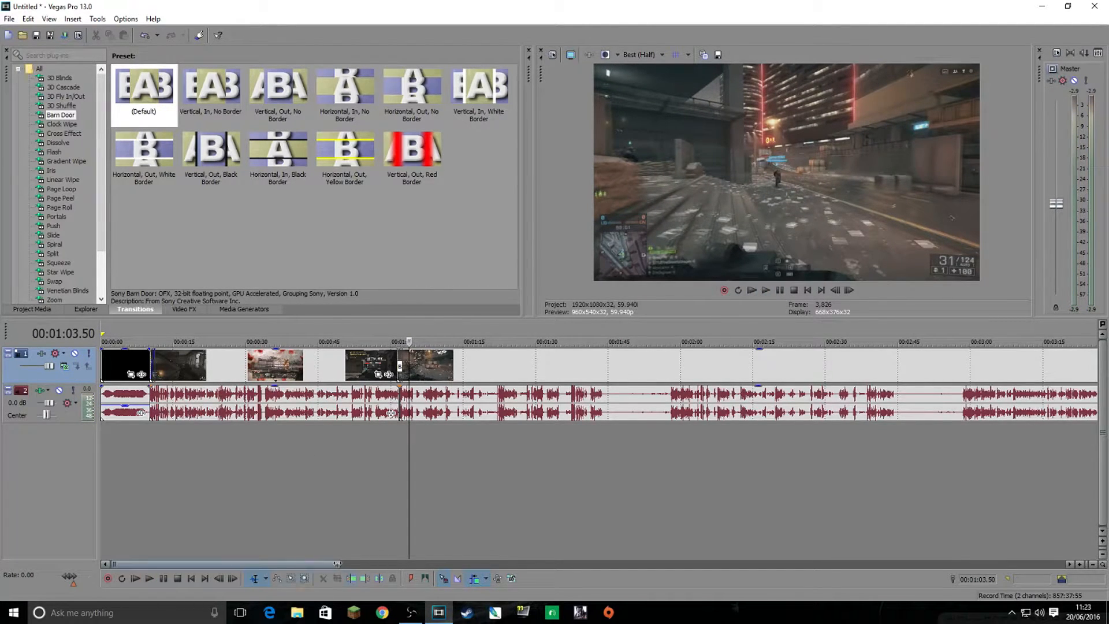
Trim about 20 seconds off the end of the last BF4 #2 clip to remove its black ending.
left_click_drag(324, 564, 441, 557)
left_click_drag(370, 563, 255, 563)
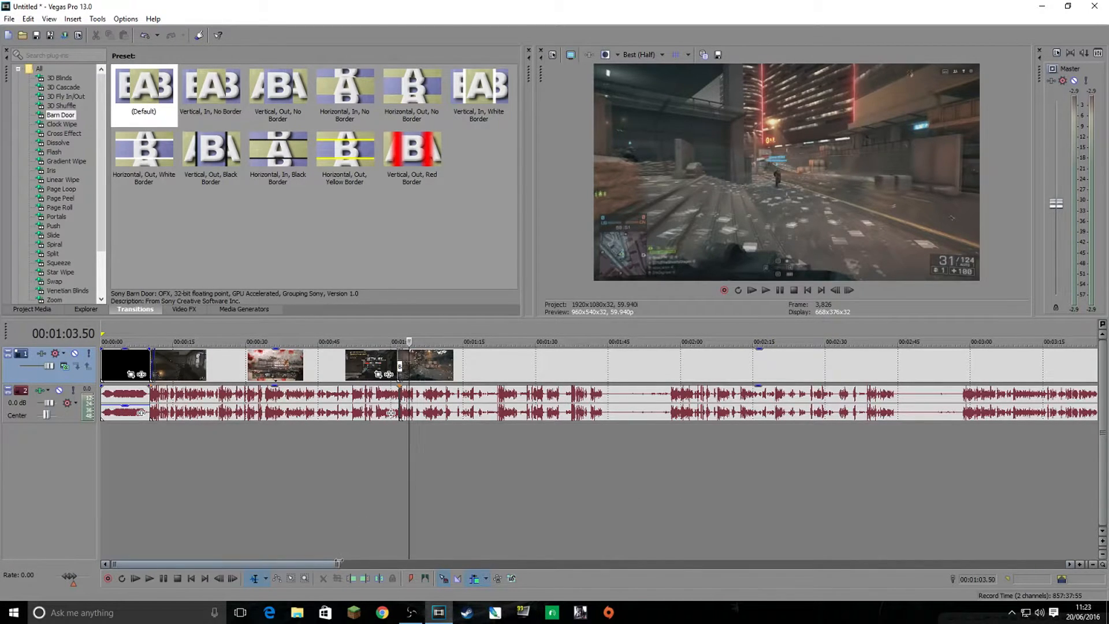
left_click_drag(339, 563, 793, 563)
left_click_drag(807, 496, 886, 476)
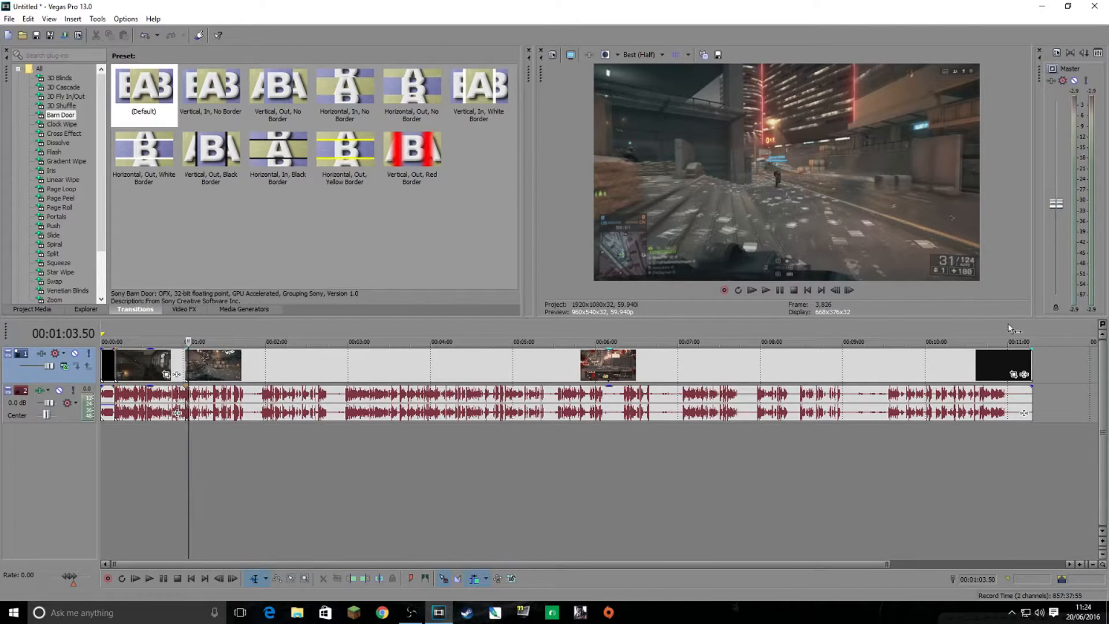
left_click_drag(1031, 362, 1004, 357)
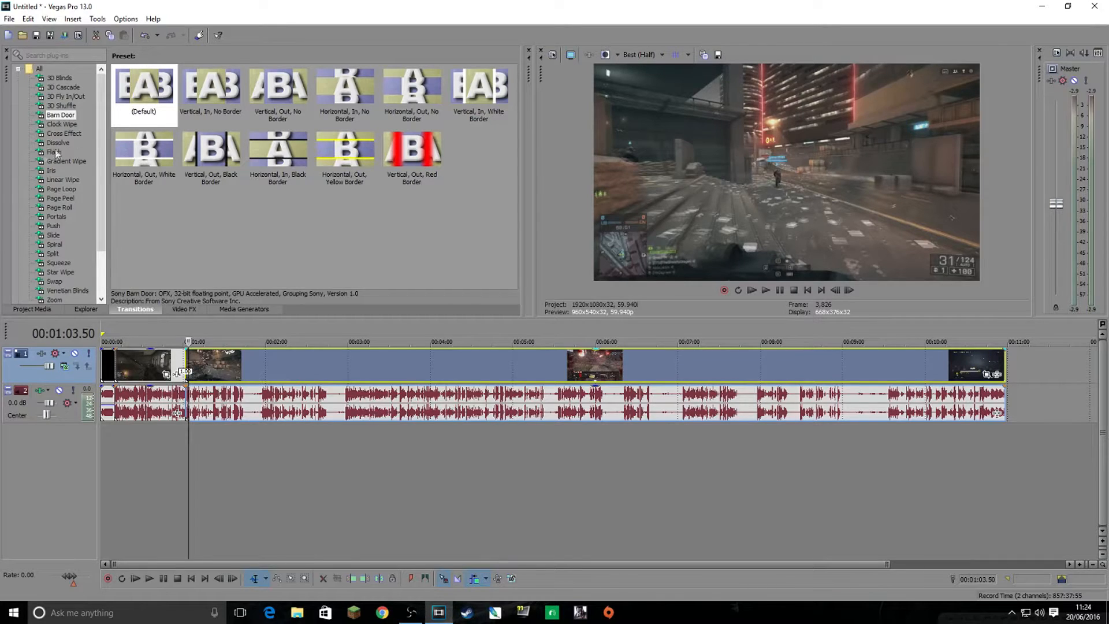
Place new outro dragon.jpg directly after the last BF4 #2 clip, lasting about 54 seconds.
left_click(32, 309)
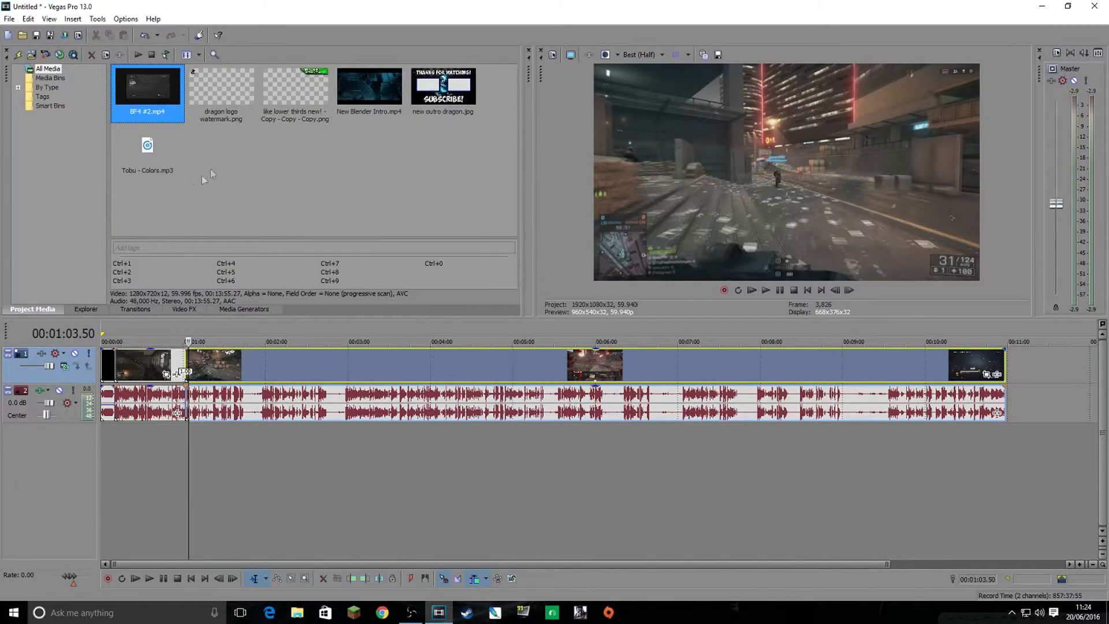
left_click(452, 79)
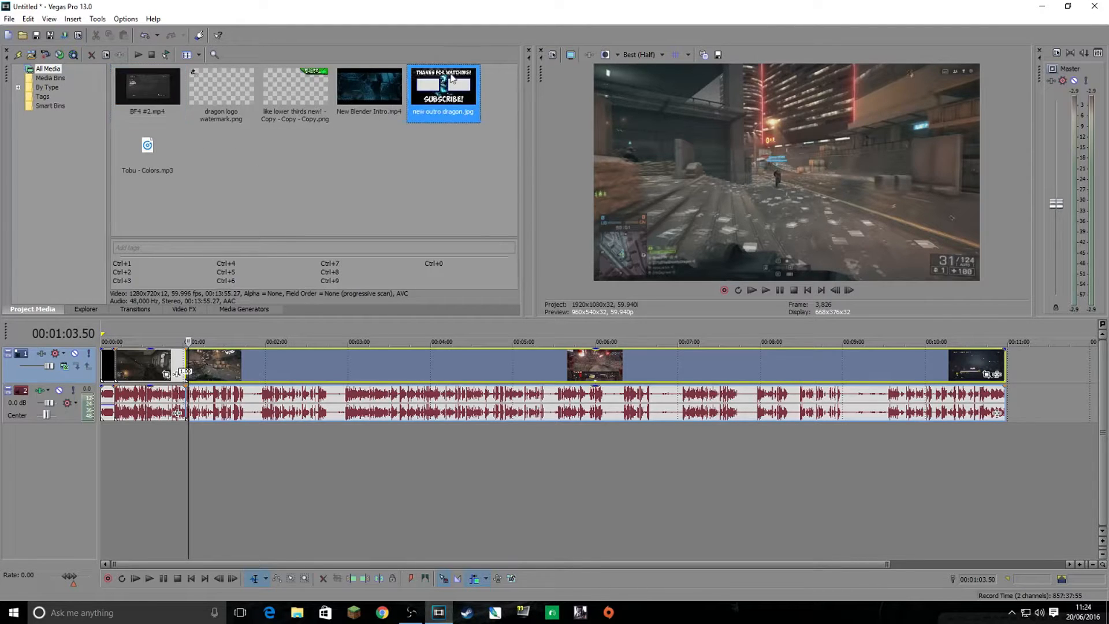
left_click_drag(503, 101, 950, 368)
Add Tobu - Colors.mp3 on a new audio track, overlapping the end of the gameplay and the outro image.
left_click_drag(148, 152, 701, 451)
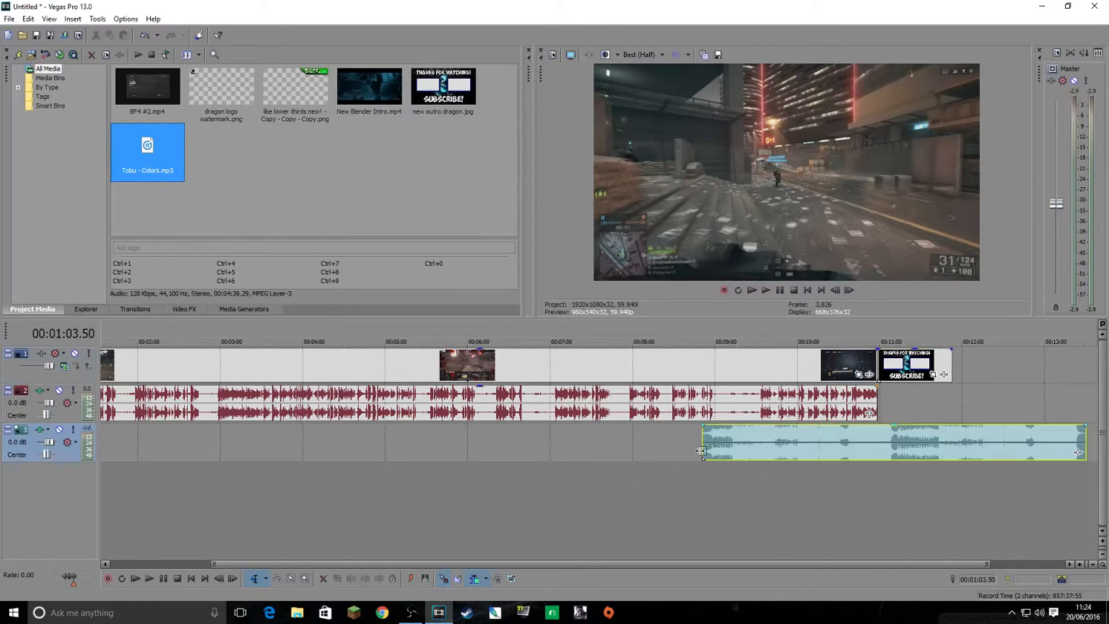
left_click(218, 567)
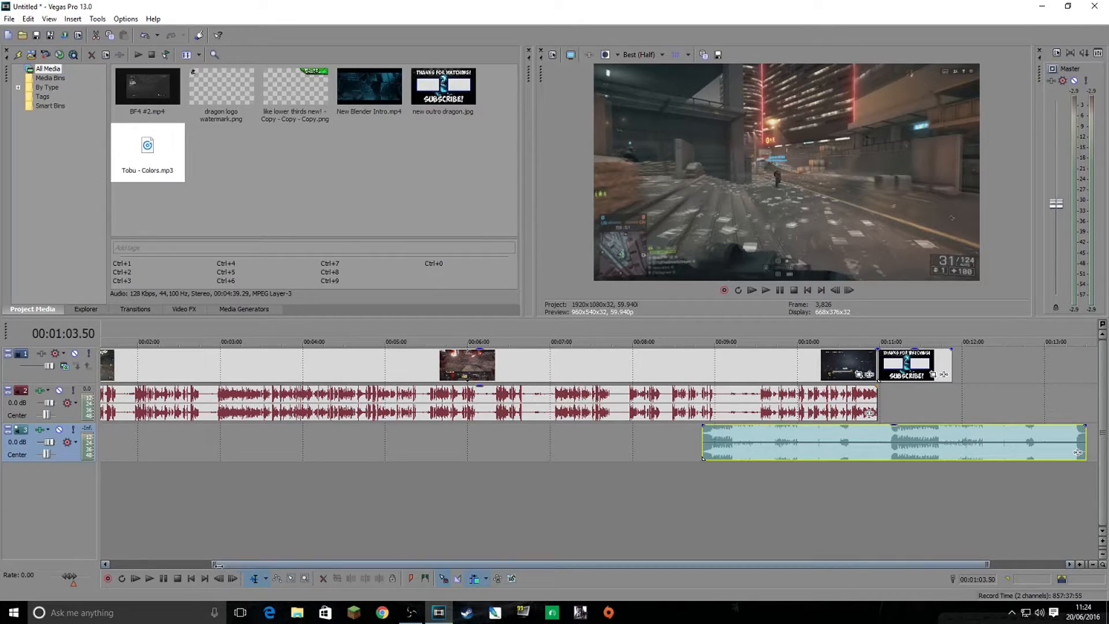
left_click_drag(218, 565, 641, 572)
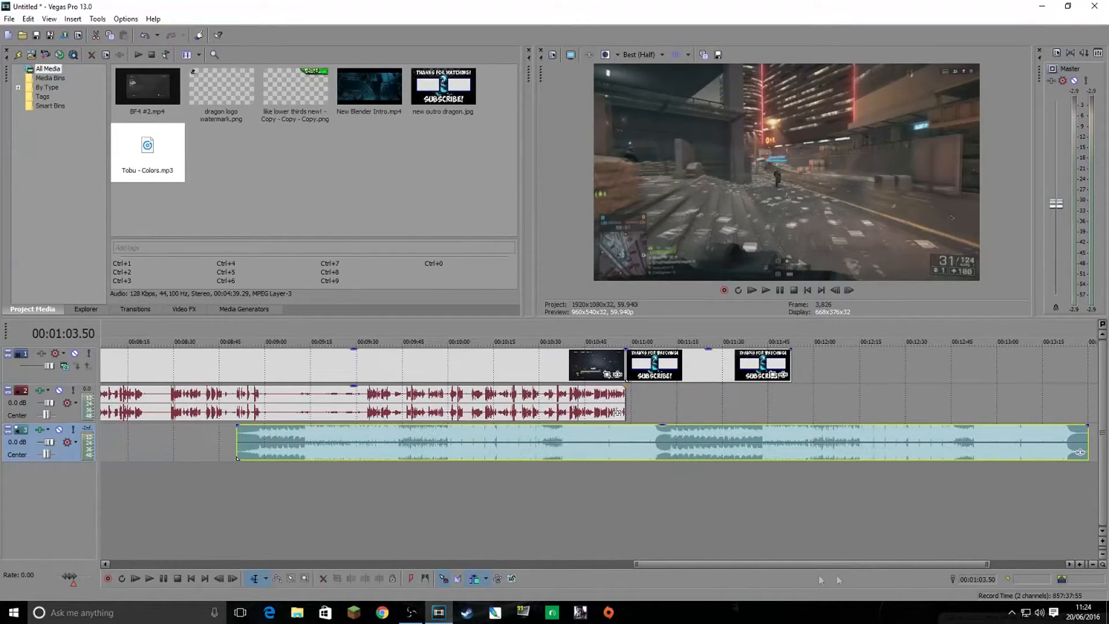
Move Tobu - Colors.mp3 to start about 13 seconds before the gameplay ends, with a fade-in lasting until the outro image begins.
left_click_drag(987, 565, 898, 593)
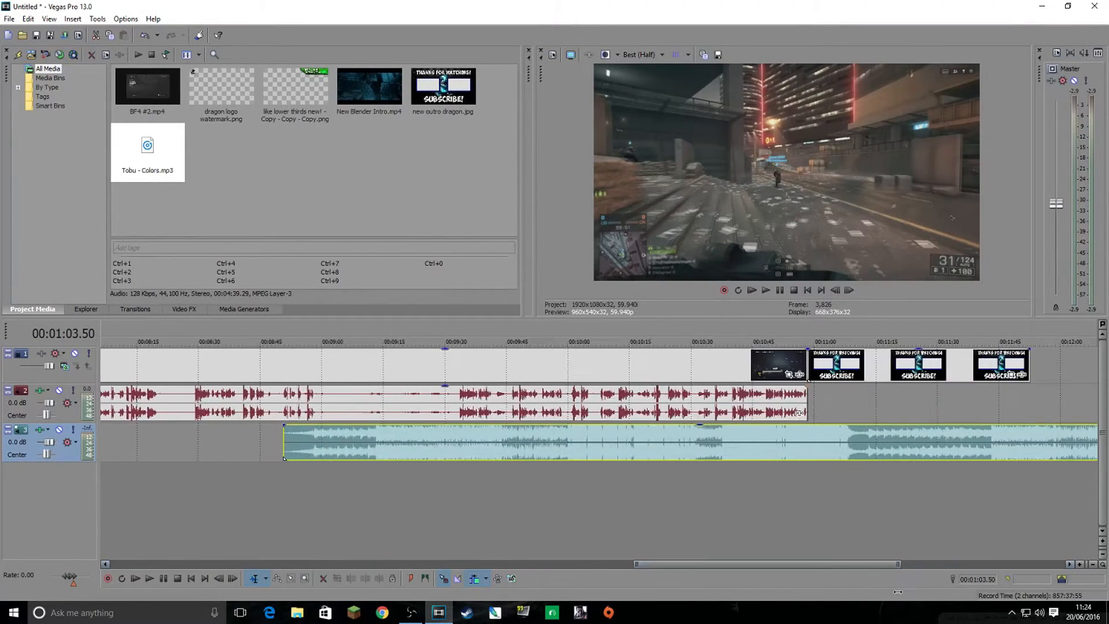
left_click_drag(585, 443, 822, 446)
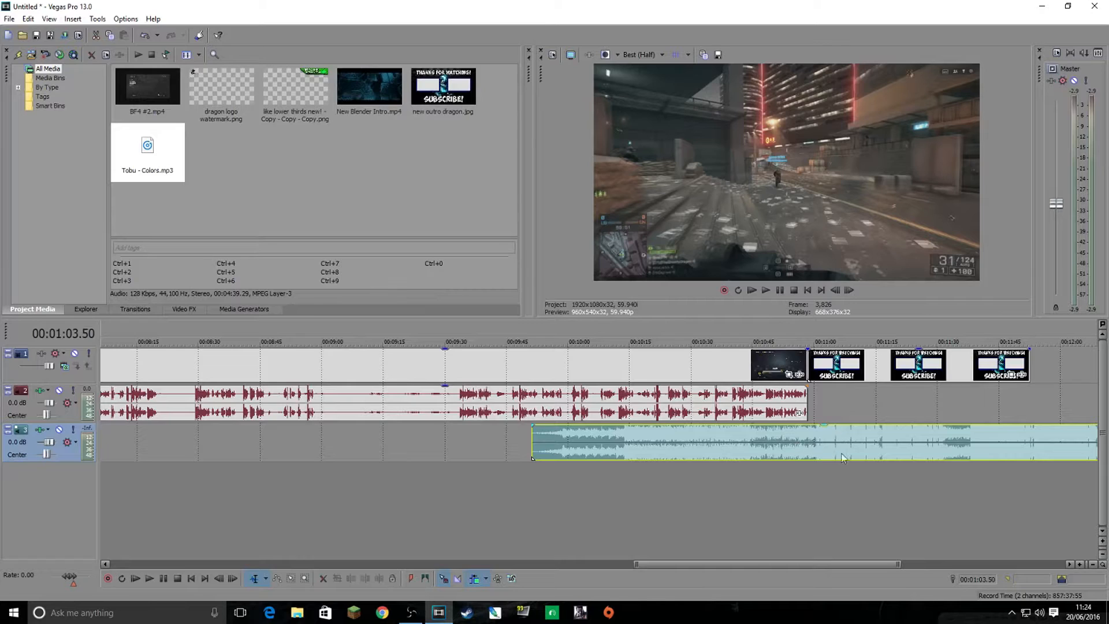
mouse_move(820, 437)
left_mouse_down()
mouse_move(831, 435)
mouse_move(818, 434)
left_mouse_up()
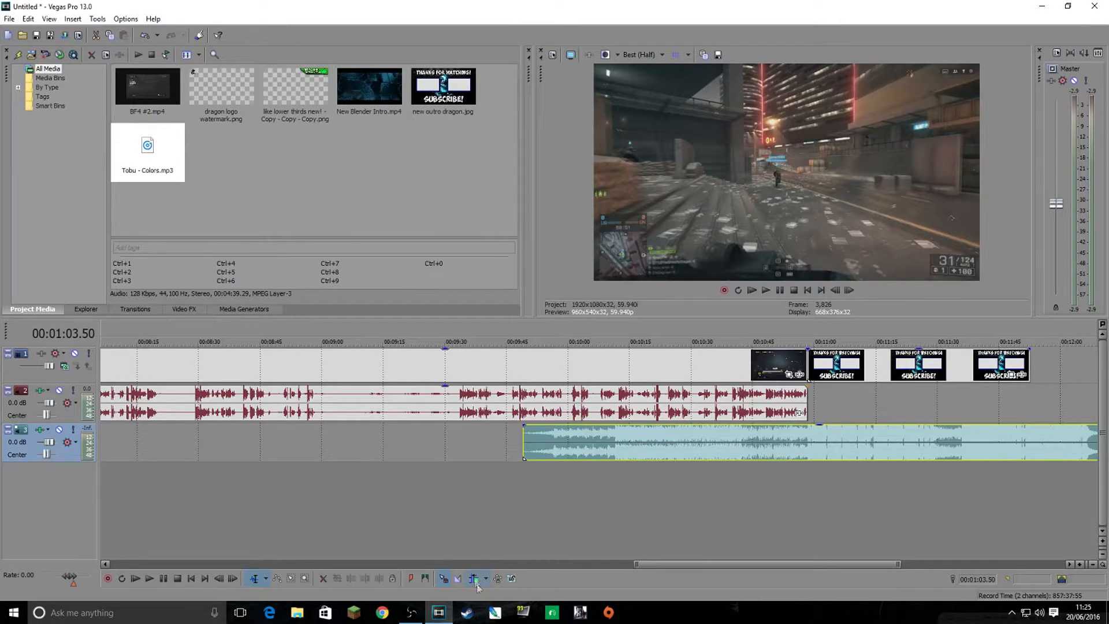
left_click_drag(527, 444, 807, 434)
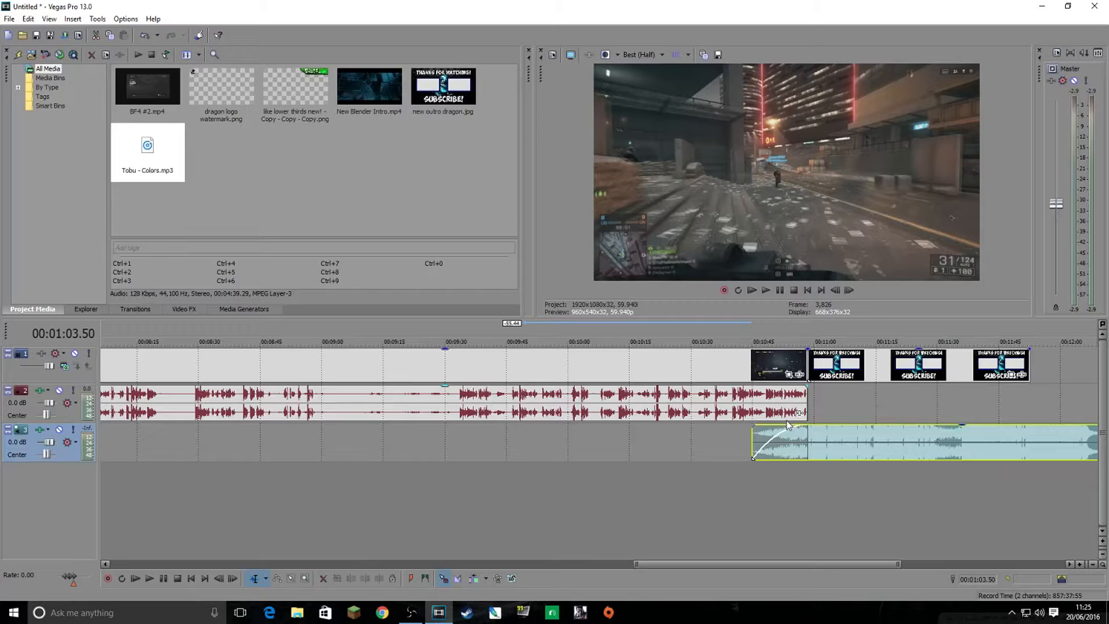
Lower the volume of the Tobu - Colors.mp3 clip and give its fade-in a slow-starting curve.
left_click_drag(847, 428, 852, 451)
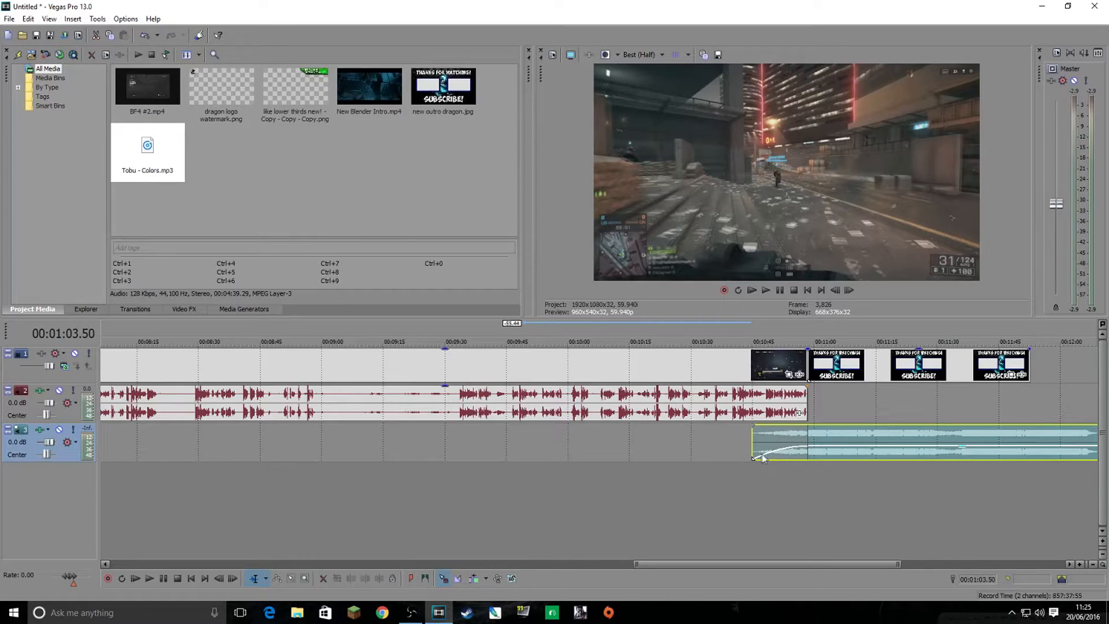
right_click(793, 450)
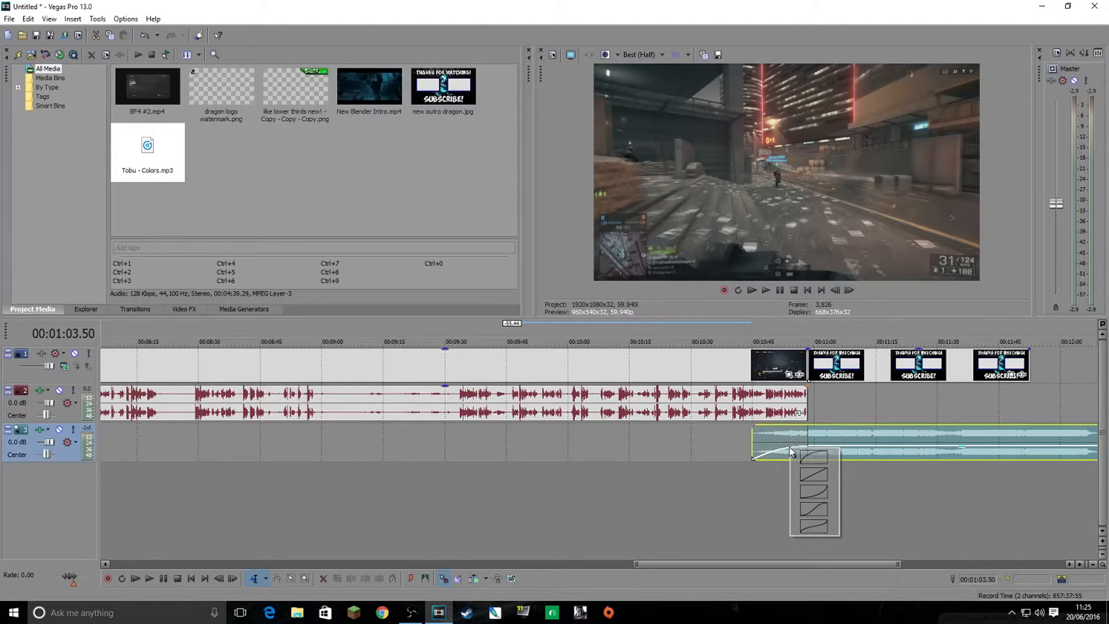
left_click(820, 495)
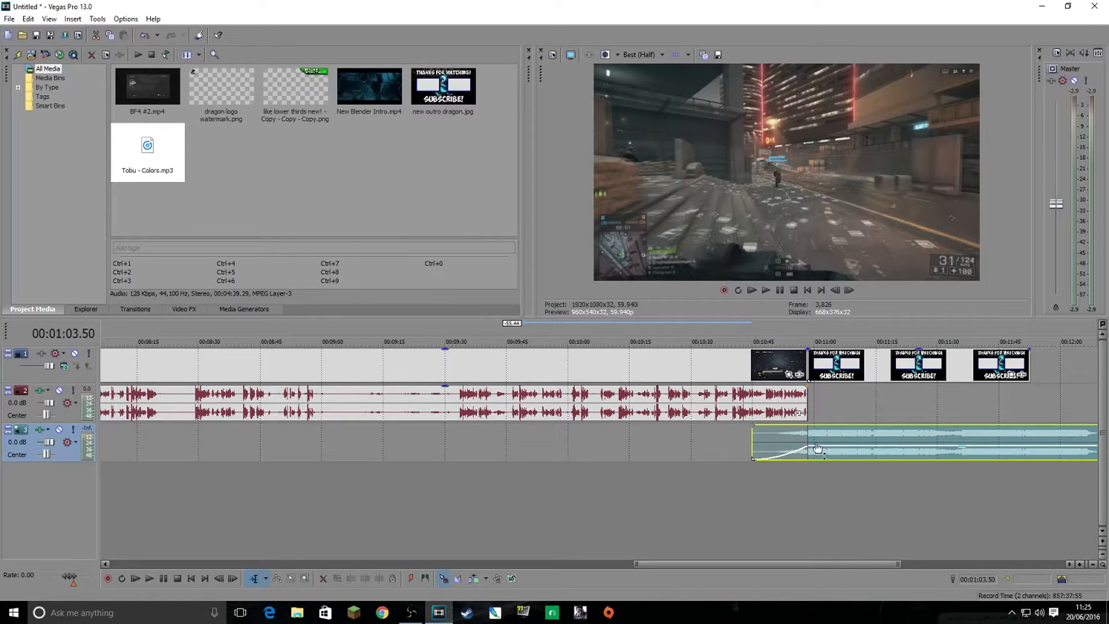
Trim the music and outro image to end together about 20 seconds after the gameplay, with a short fade-out on each.
left_click_drag(899, 564, 1061, 563)
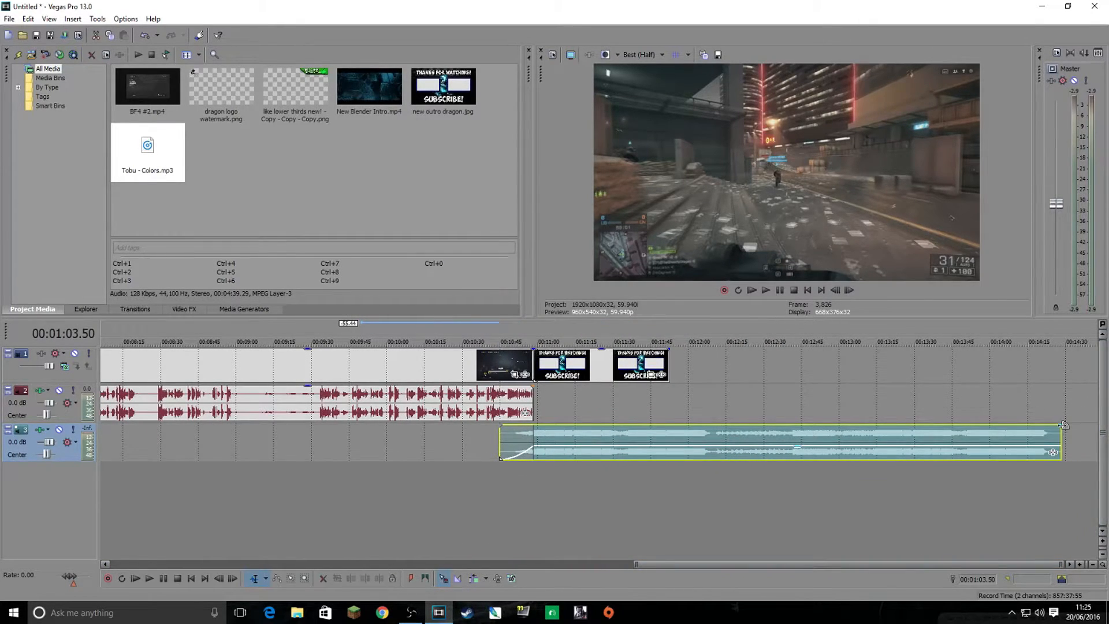
left_click_drag(1060, 425, 585, 456)
left_click_drag(668, 363, 585, 367)
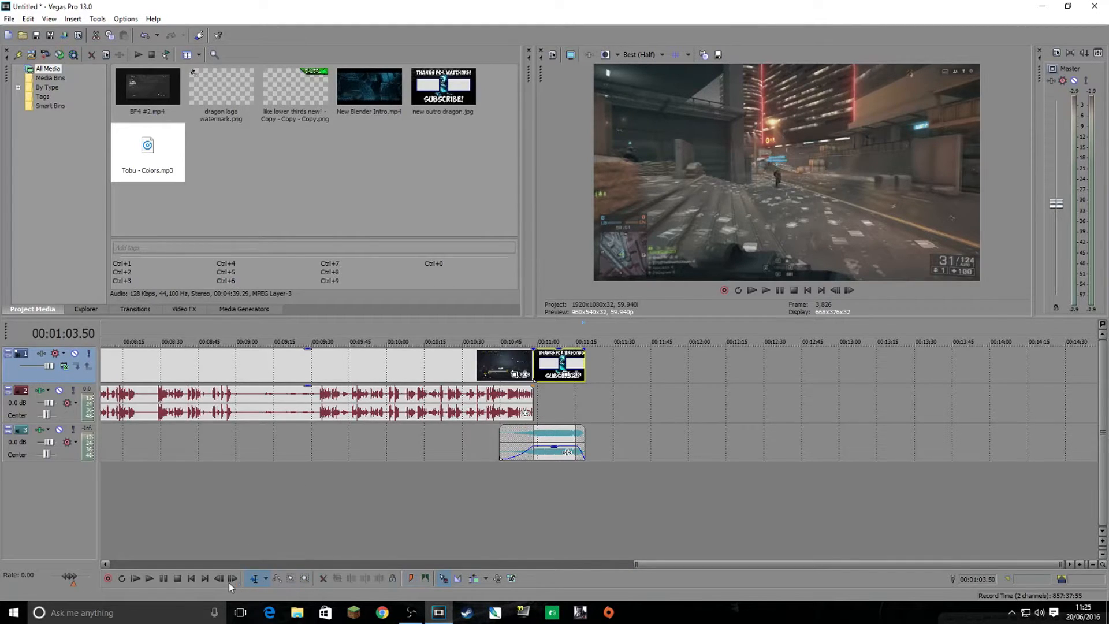
Play back from the start of the outro music into the outro image to check the fade-in.
left_click(499, 331)
key("space")
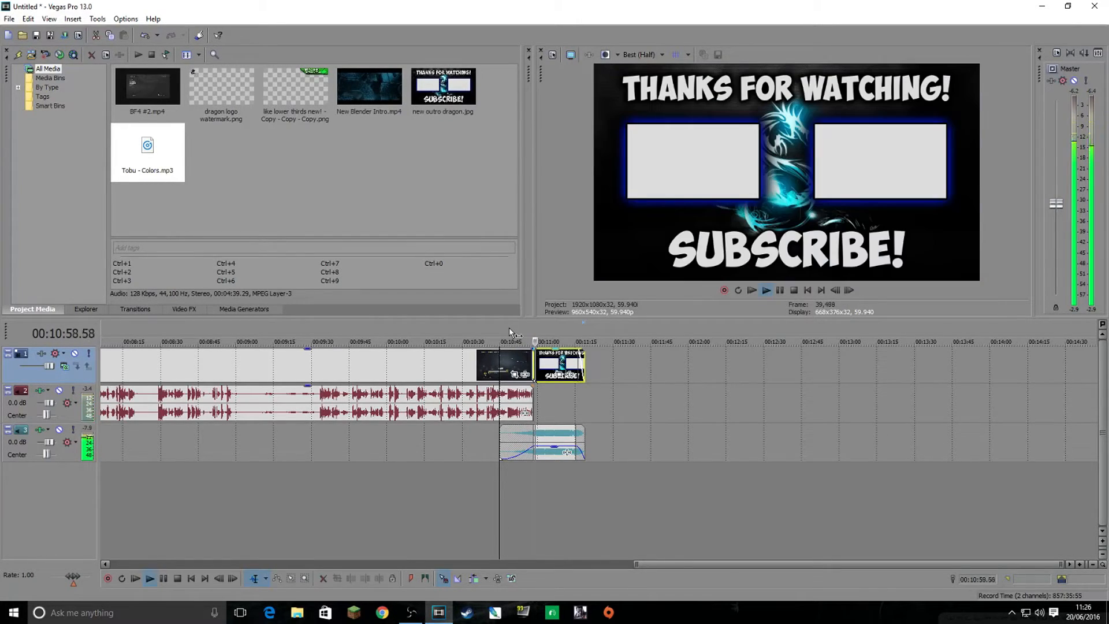
left_click(779, 290)
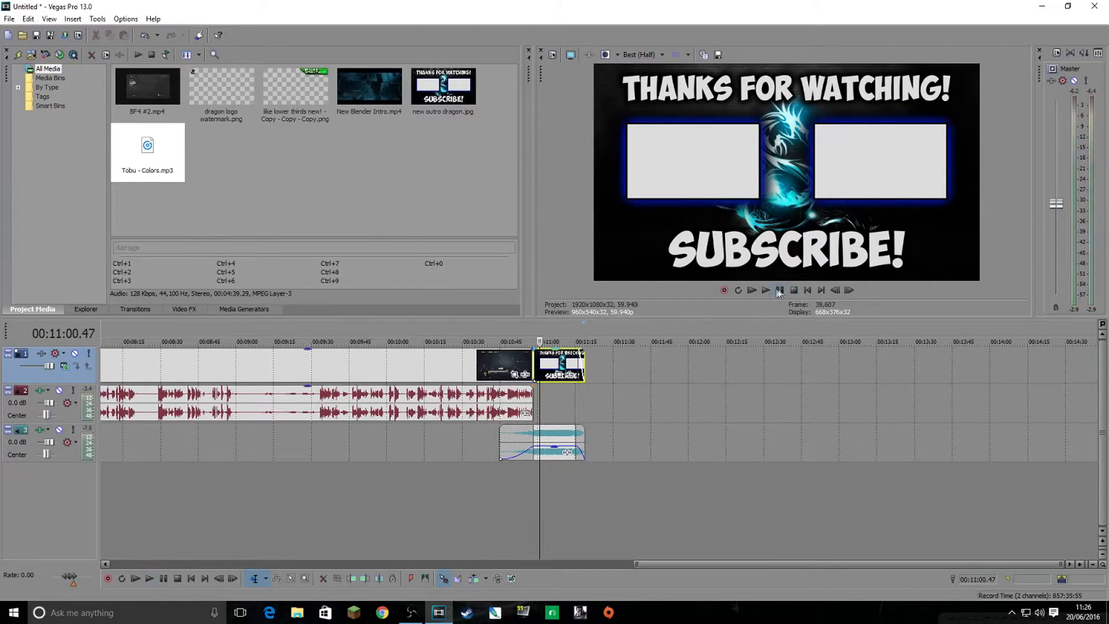
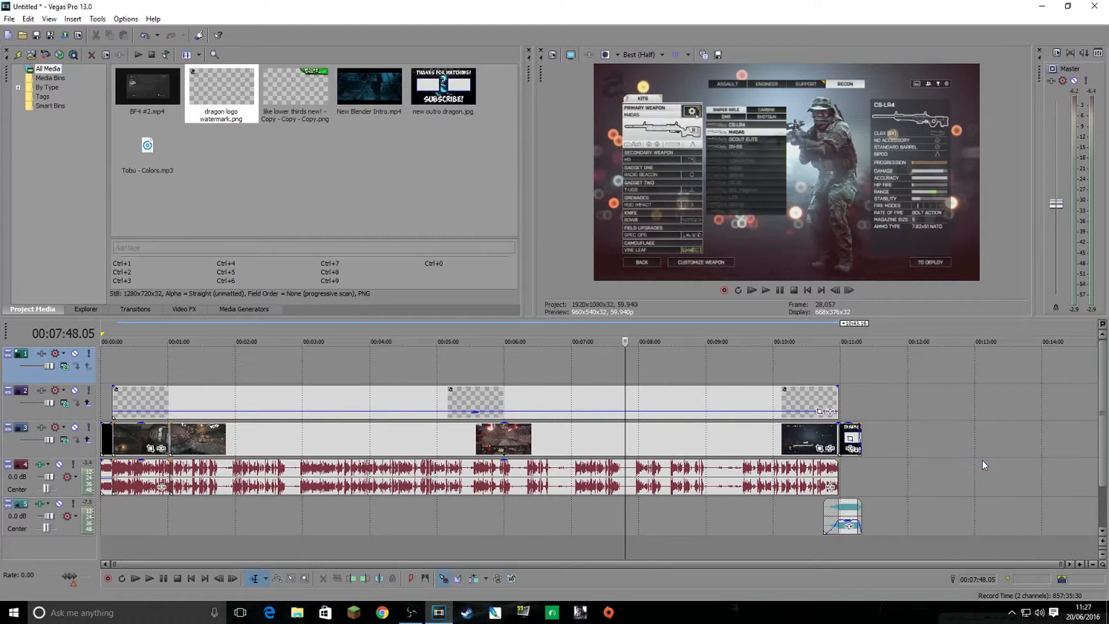
Place like lower thirds new! - Copy - Copy - Copy.png on the empty top video track at about 00:02:42.
left_click_drag(283, 87, 315, 103)
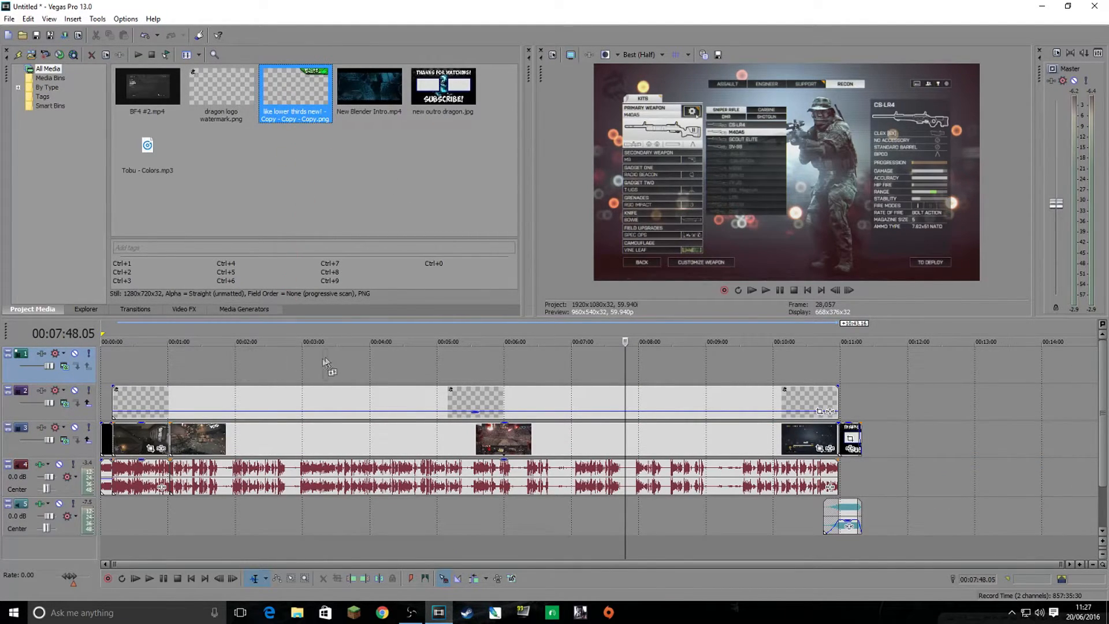
left_click_drag(272, 374, 285, 374)
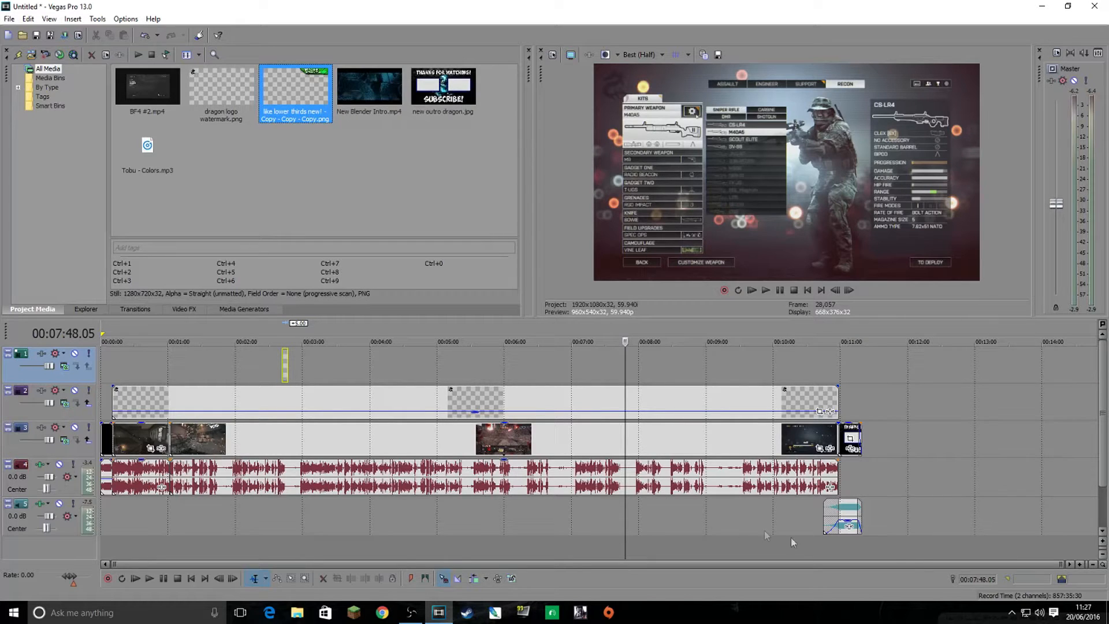
Apply Slide In, Right-Left to the start of the lower-thirds clip and Slide In, Left-Right to its end.
left_click_drag(1060, 564, 394, 564)
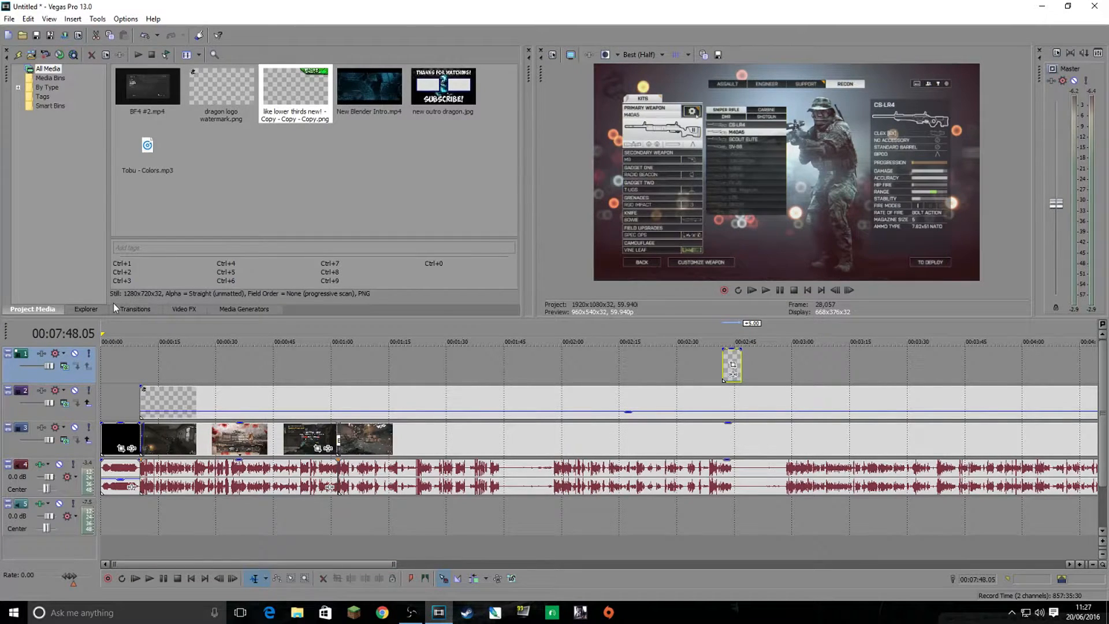
left_click(134, 309)
left_click(51, 226)
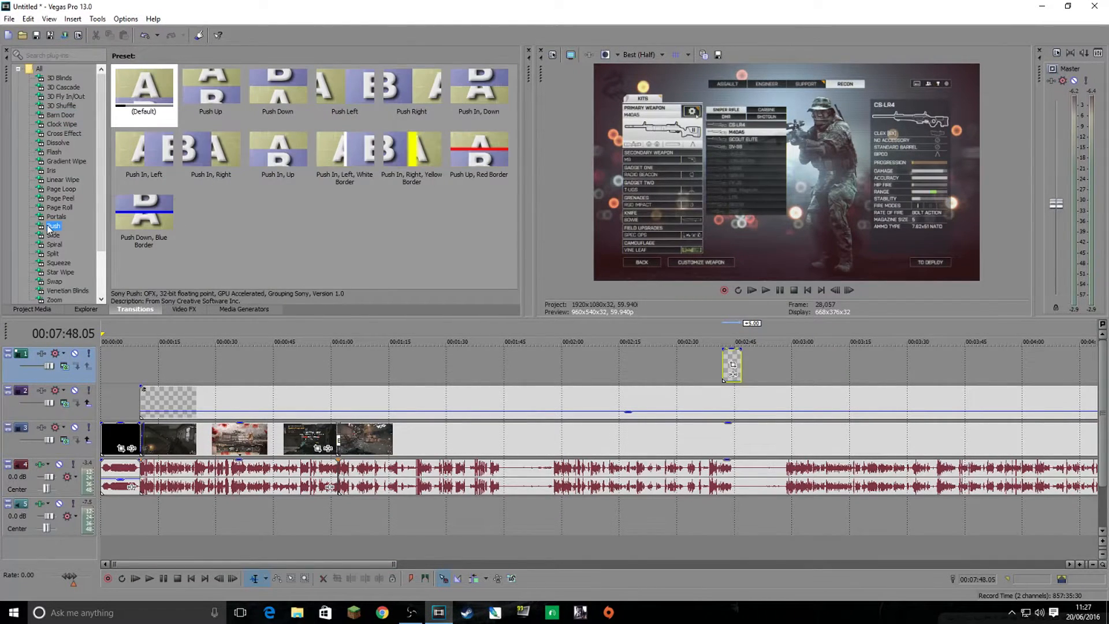
left_click(54, 235)
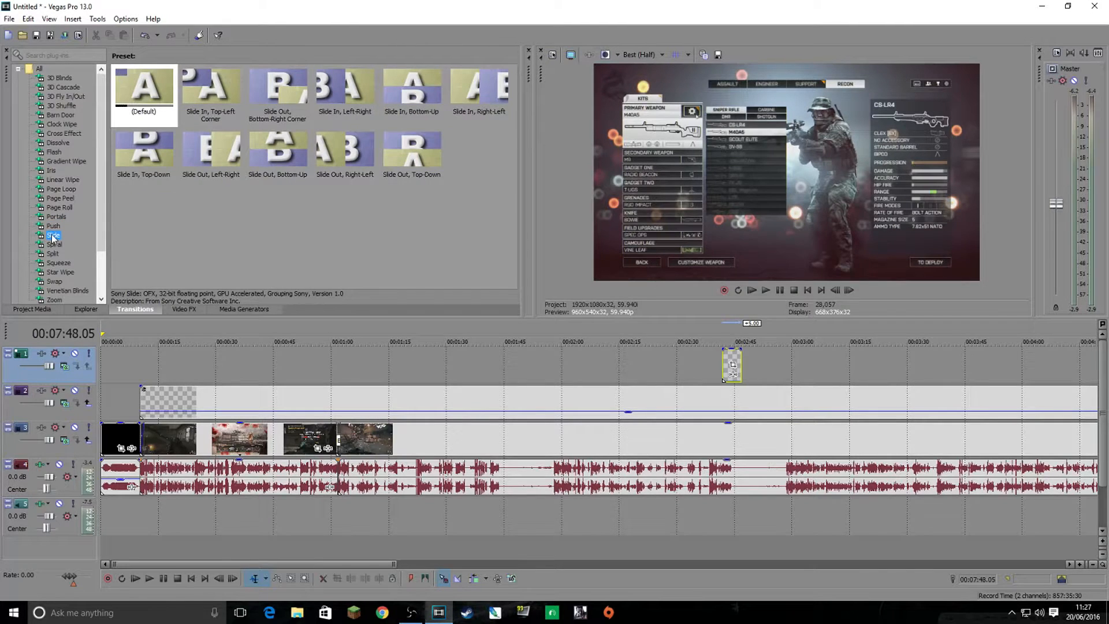
left_click(460, 85)
left_click_drag(460, 86, 727, 384)
left_click(700, 146)
left_click_drag(345, 93, 731, 368)
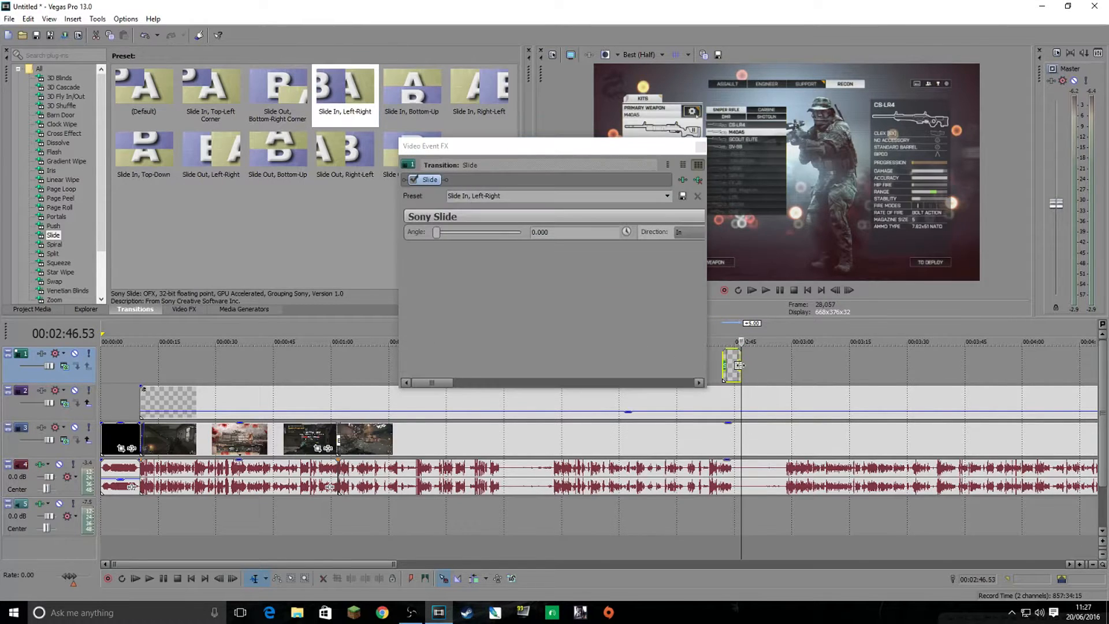
left_click(700, 147)
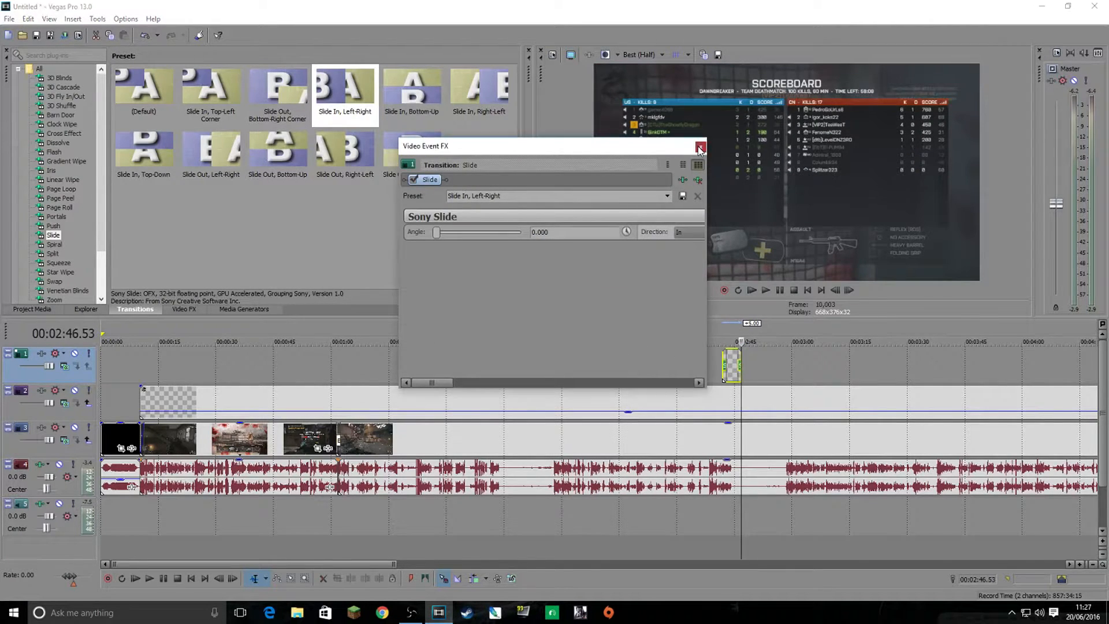
Play back the lower-thirds clip from just before its start to check both slide transitions.
left_click(717, 327)
key("space")
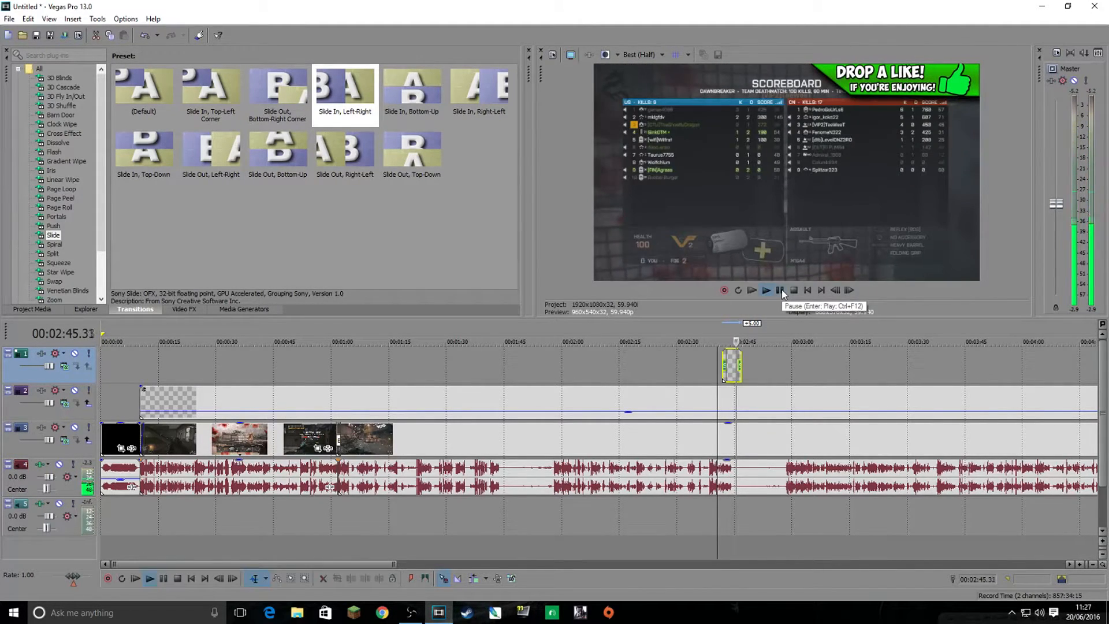
left_click(781, 292)
left_click(764, 291)
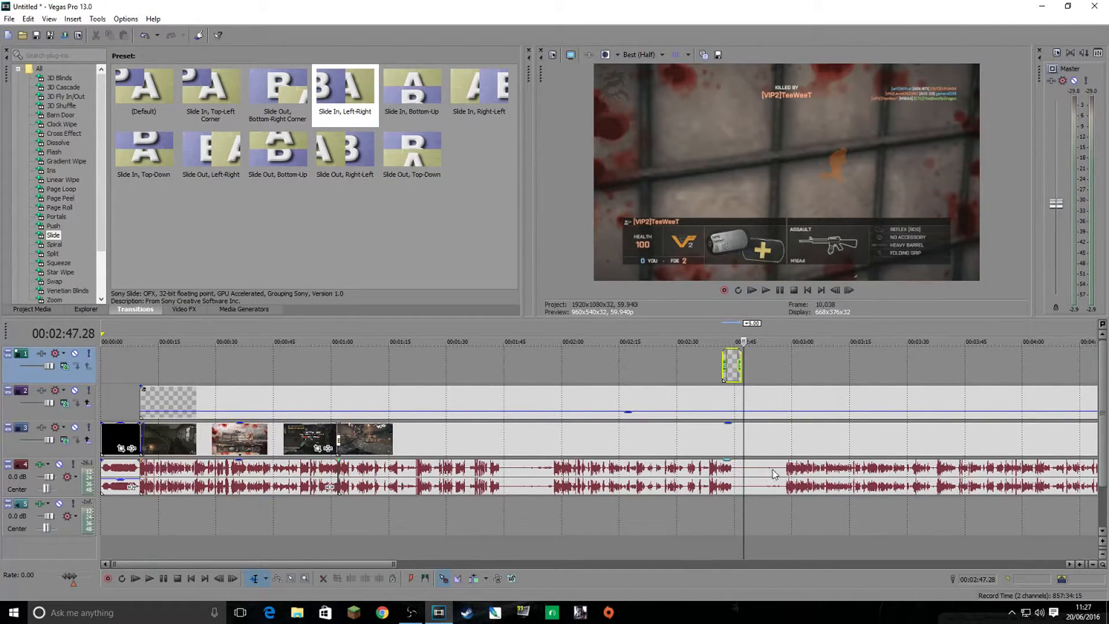
Move the playhead to 00:11:08.00, over the outro image.
left_click_drag(404, 564, 936, 564)
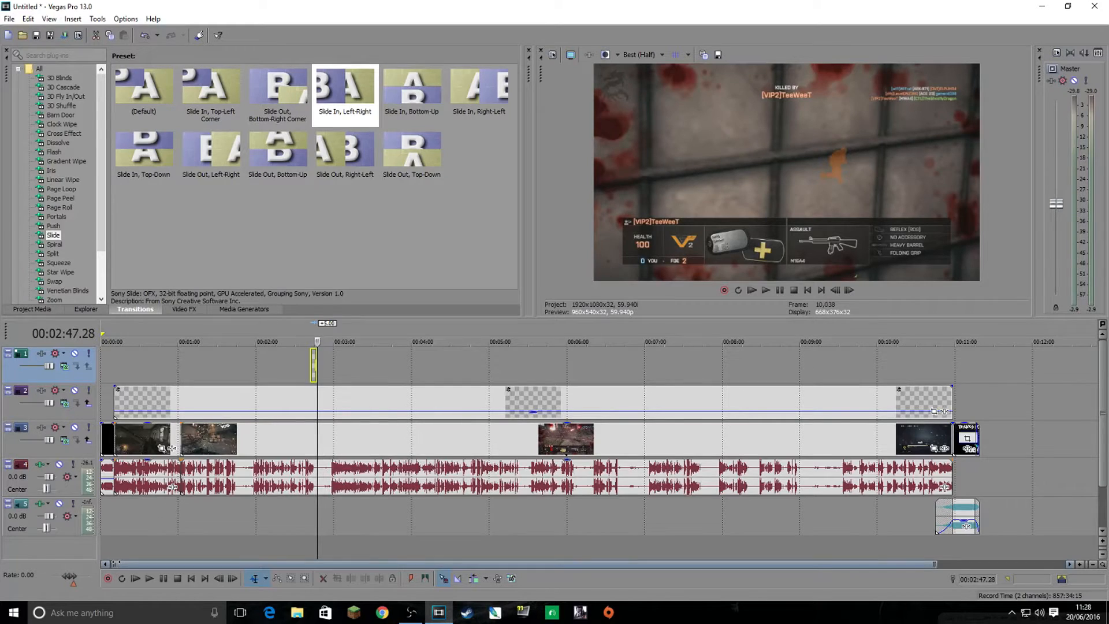
left_click_drag(114, 563, 290, 564)
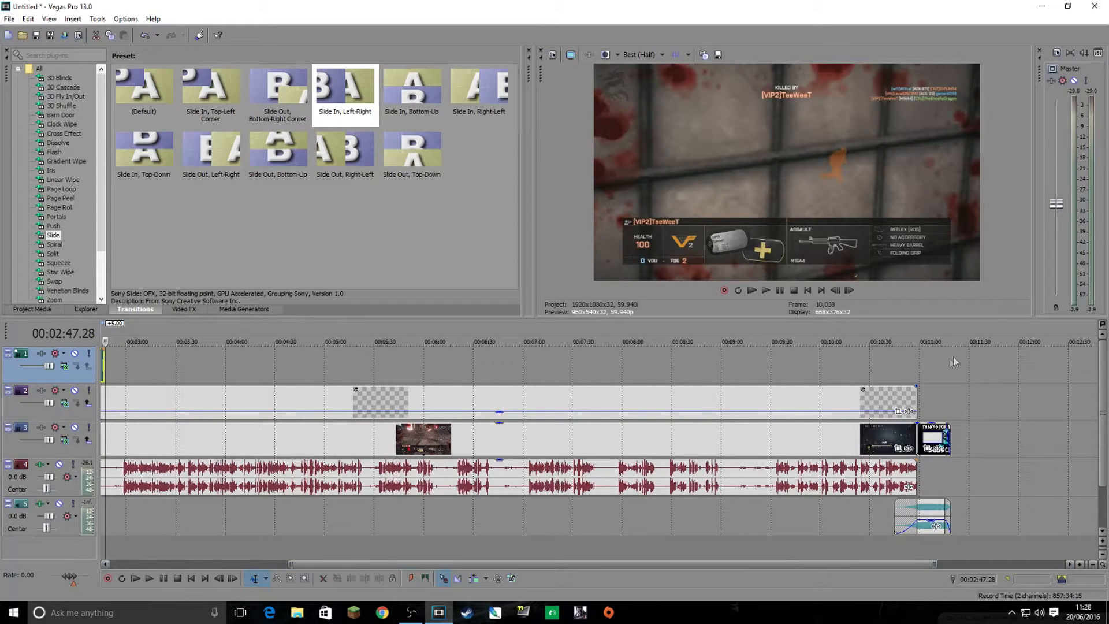
left_click(932, 324)
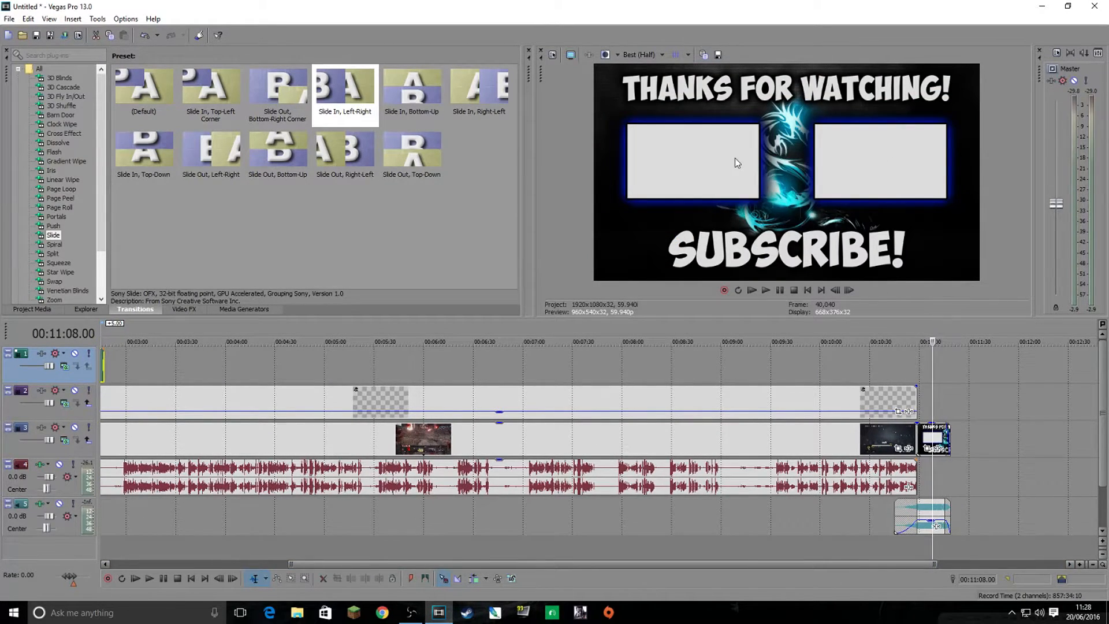
Import the terra restore #15 video from the YouTube Videos folder into the project media.
left_click(32, 309)
left_click(9, 19)
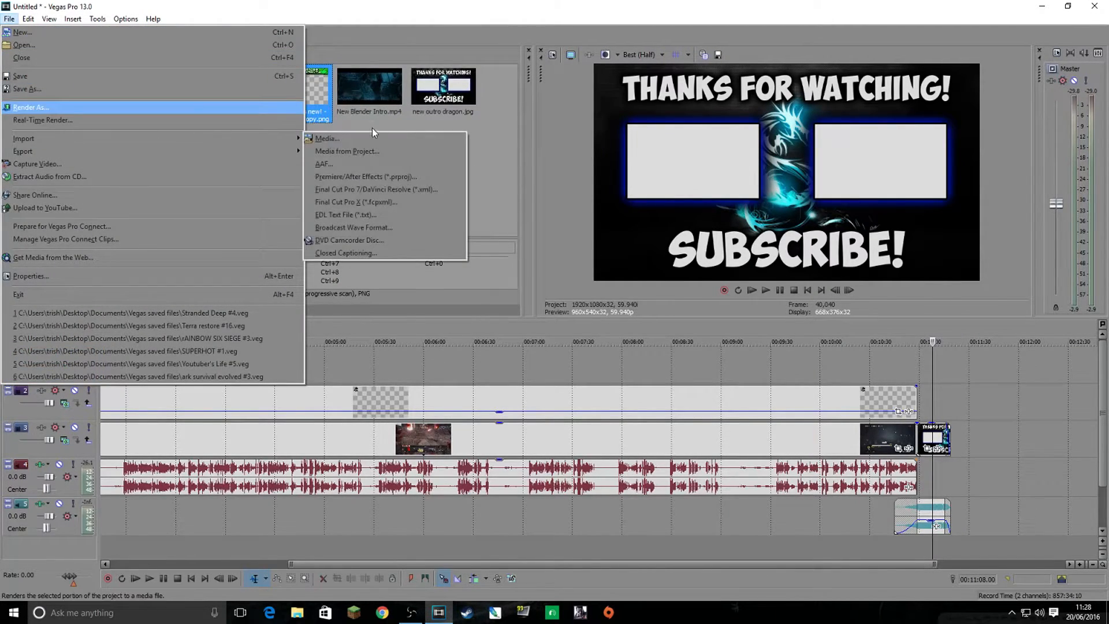
left_click(334, 138)
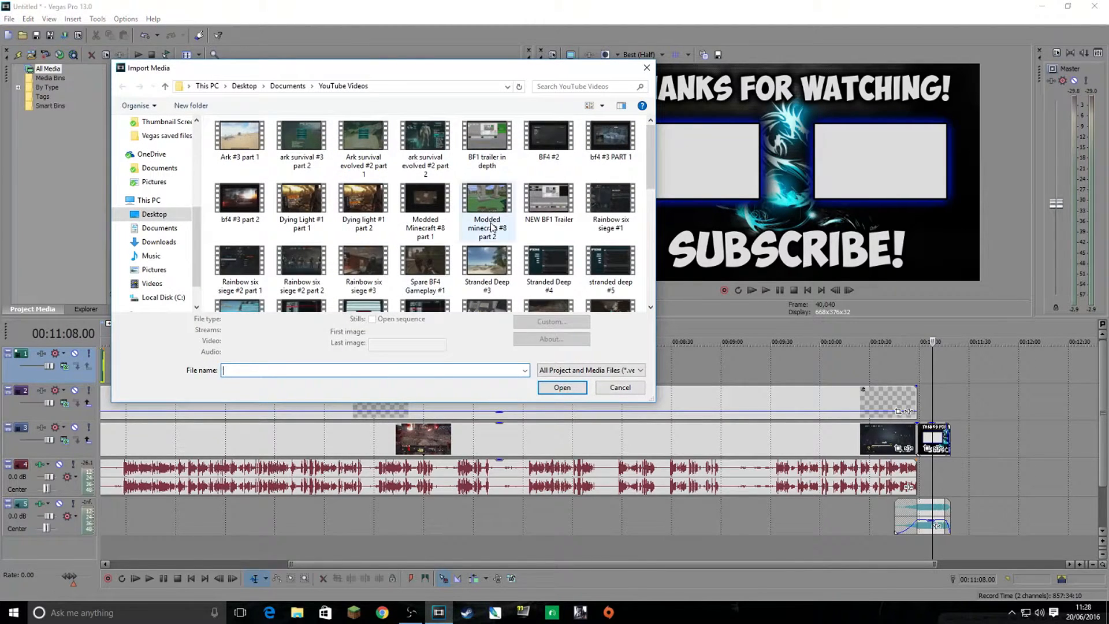
scroll(488, 208, "down", 5)
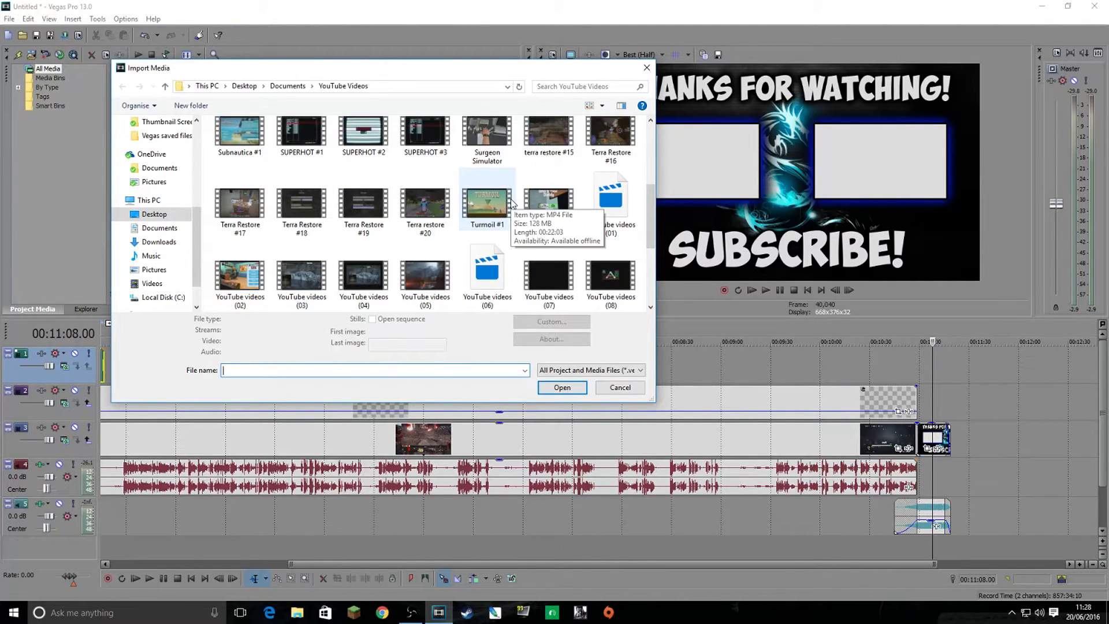
left_click(492, 215)
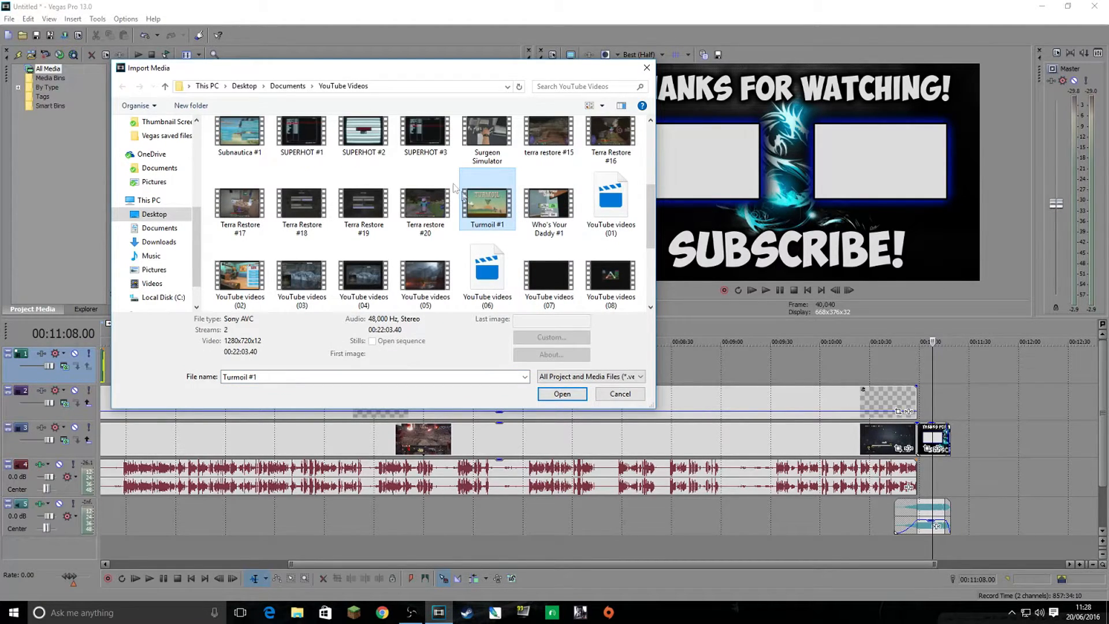
scroll(505, 209, "up", 4)
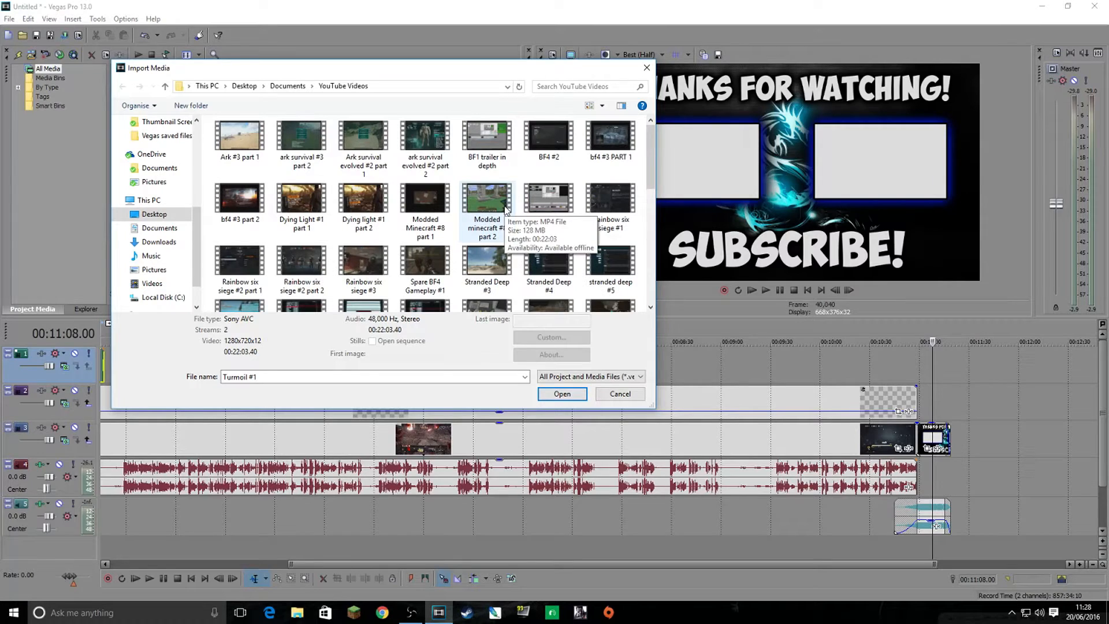
scroll(492, 186, "down", 2)
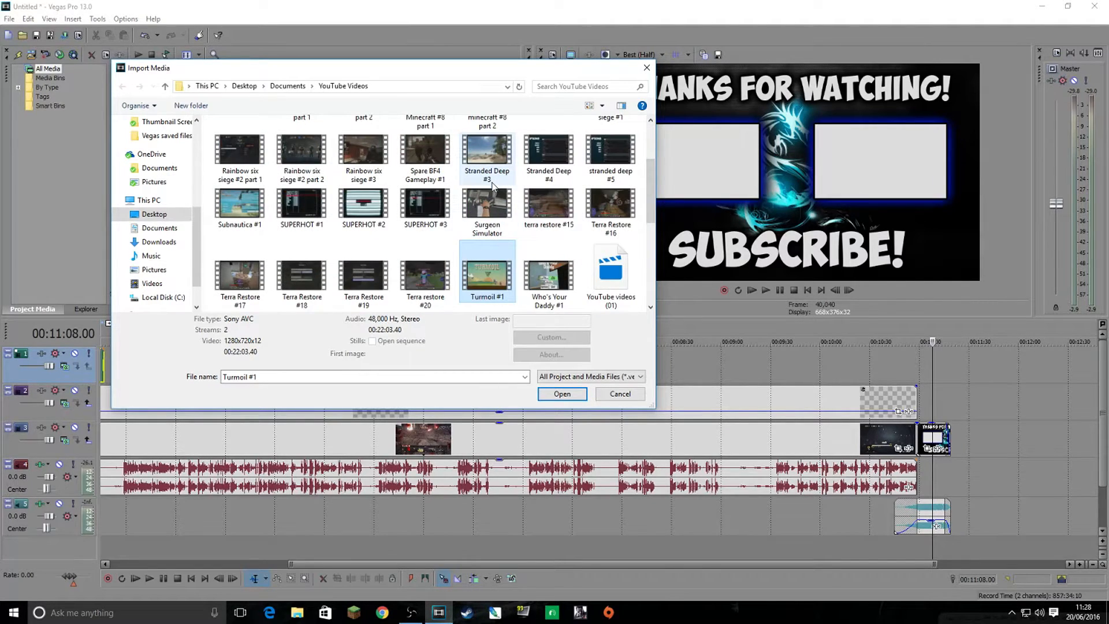
left_click(241, 209)
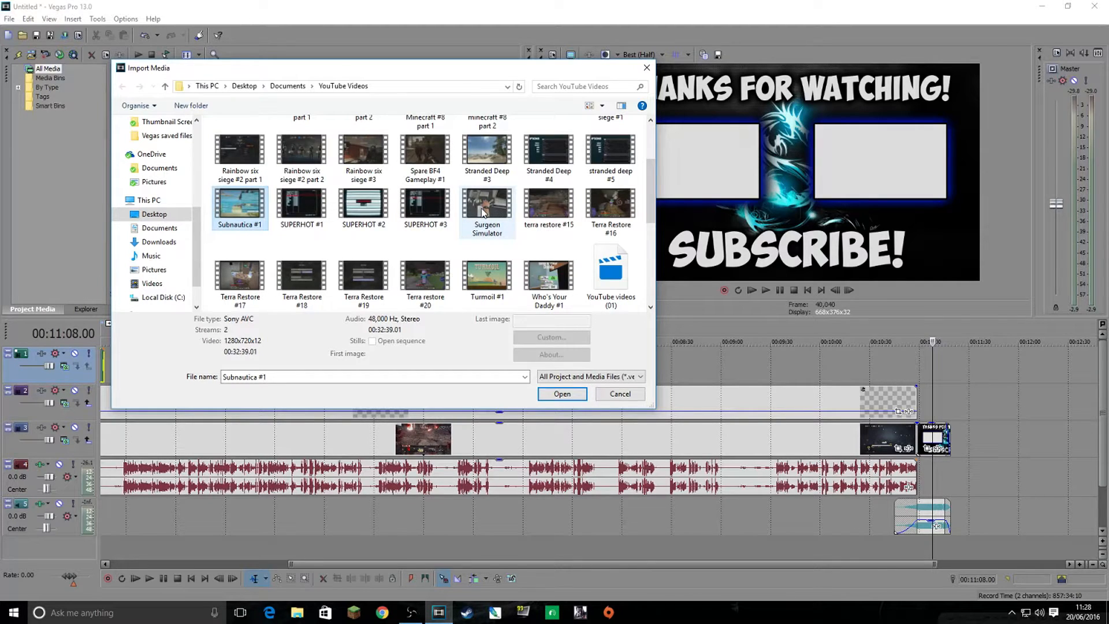
double_click(550, 207)
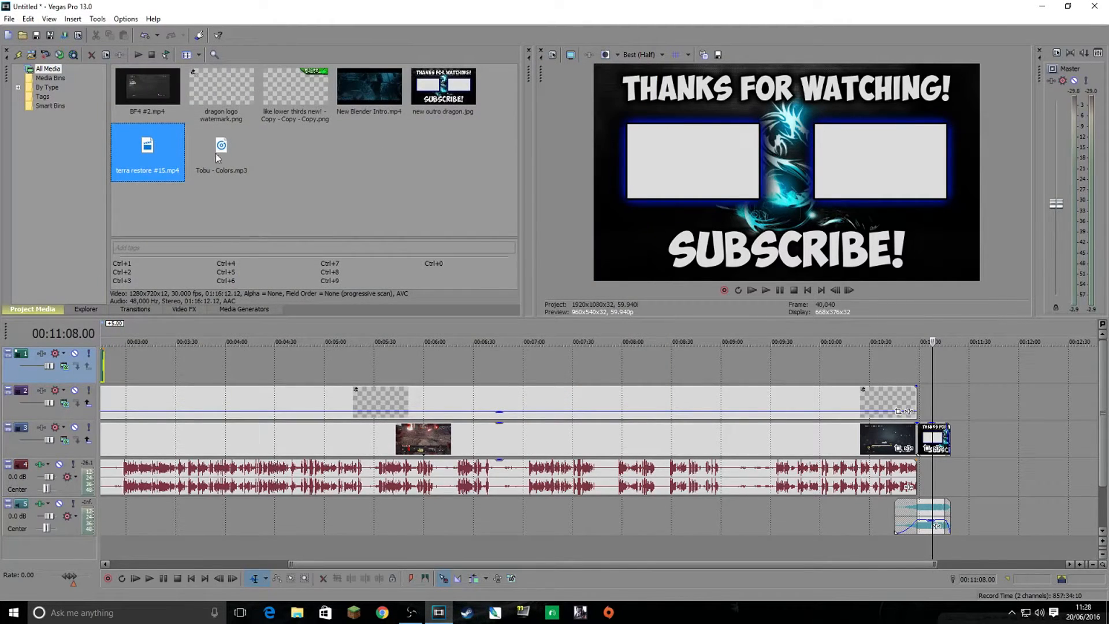
Place terra restore #15.mp4 above the outro image, starting where the gameplay ends, and bring the clip's end into view.
left_click_drag(138, 159, 167, 203)
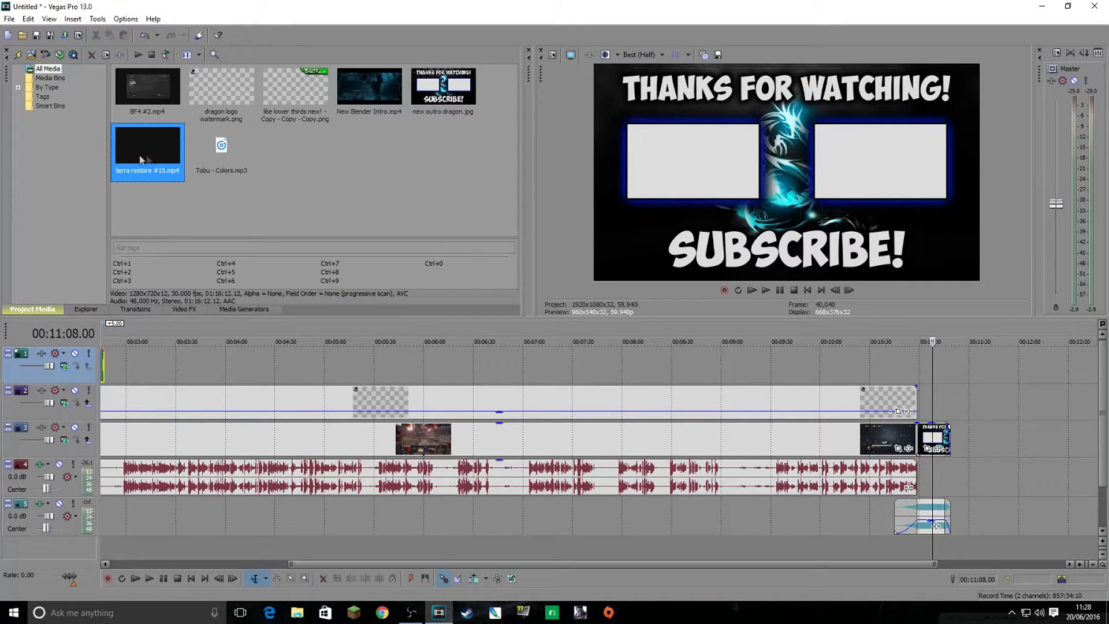
left_click_drag(328, 189, 927, 405)
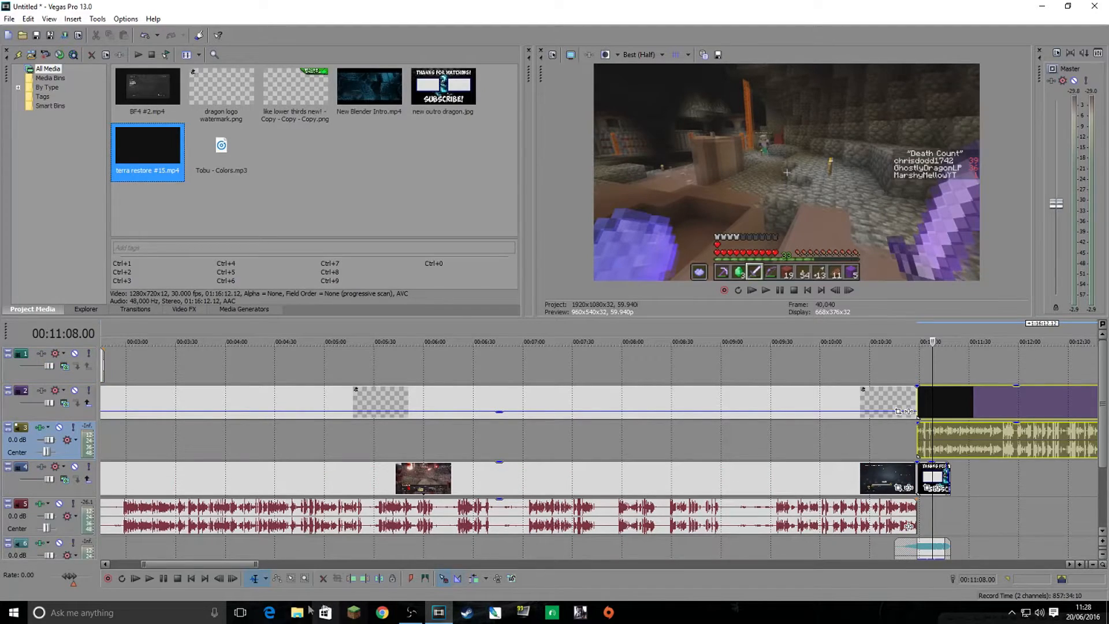
left_click_drag(254, 564, 1061, 531)
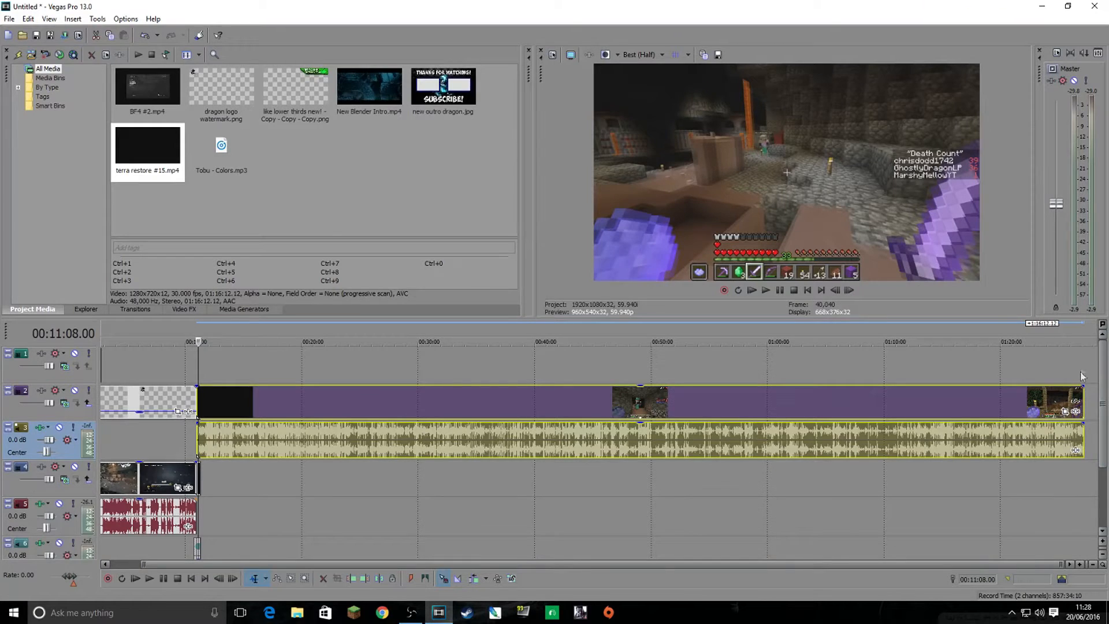
Trim the start and end of the terra restore #15 clip so it spans exactly the length of the outro image.
left_click_drag(1087, 403, 303, 404)
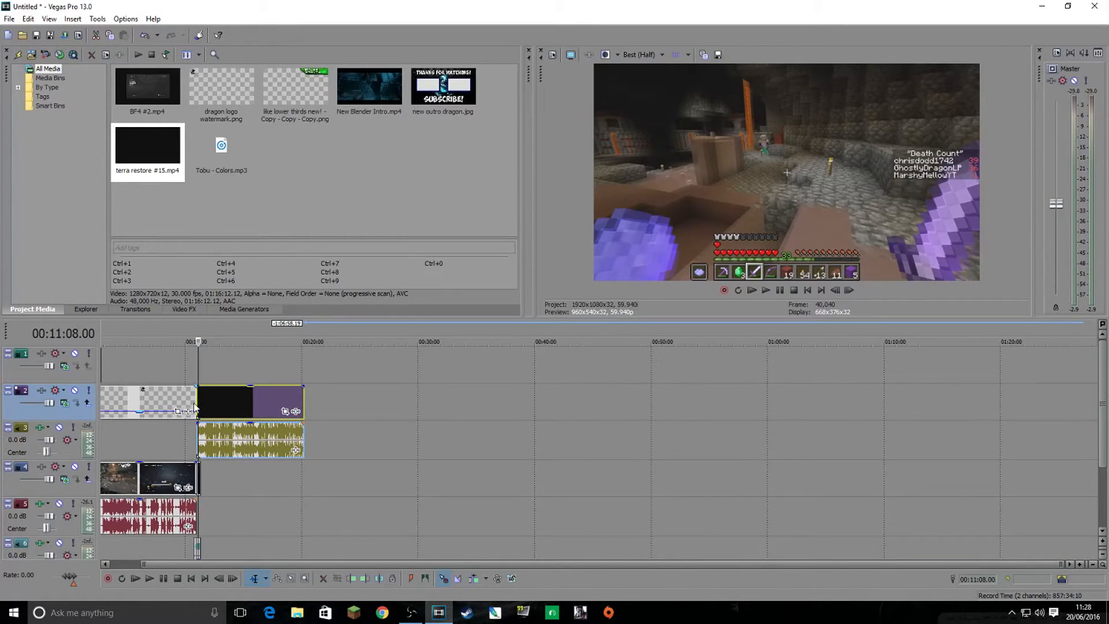
left_click_drag(199, 402, 292, 403)
left_click_drag(1061, 563, 382, 564)
left_click_drag(855, 398, 493, 403)
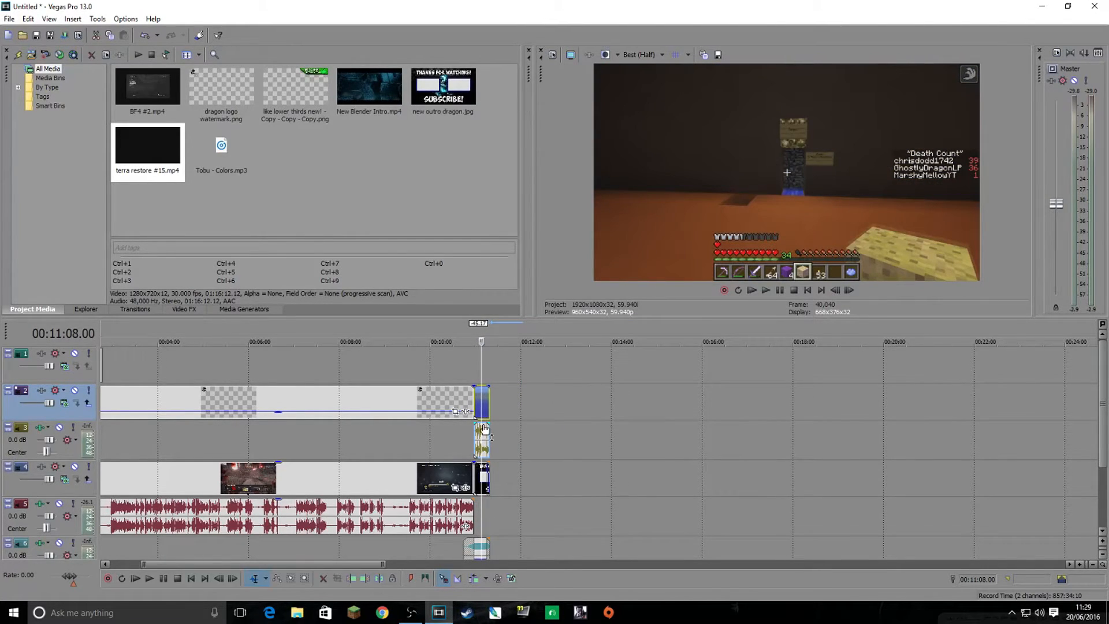
Lower the volume of the terra restore #15 audio event to silence.
left_click(484, 428)
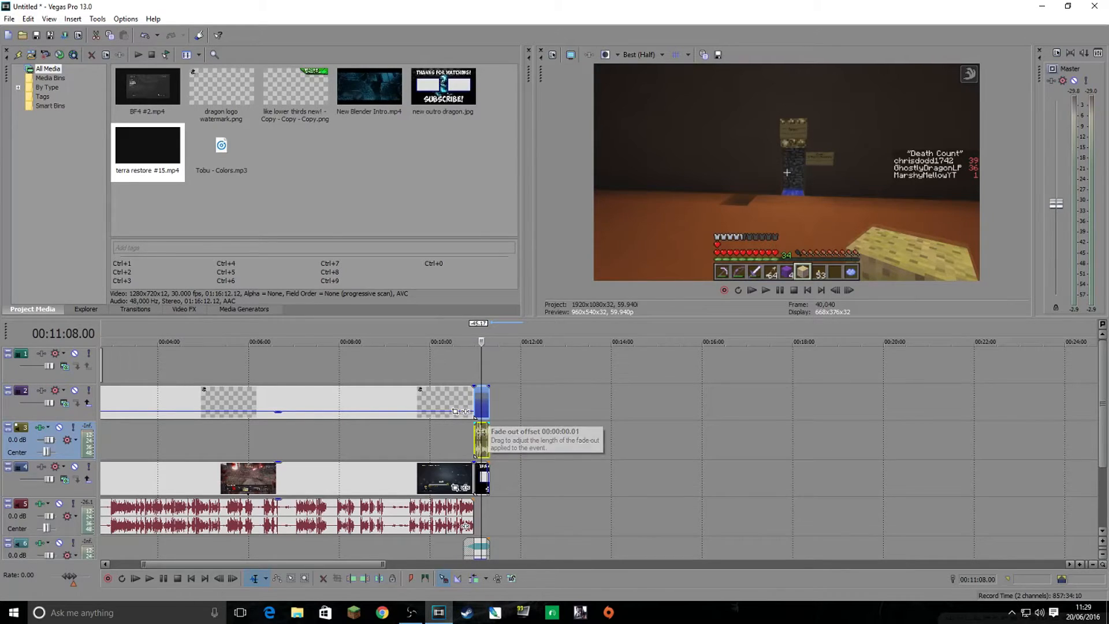
left_click_drag(485, 428, 480, 478)
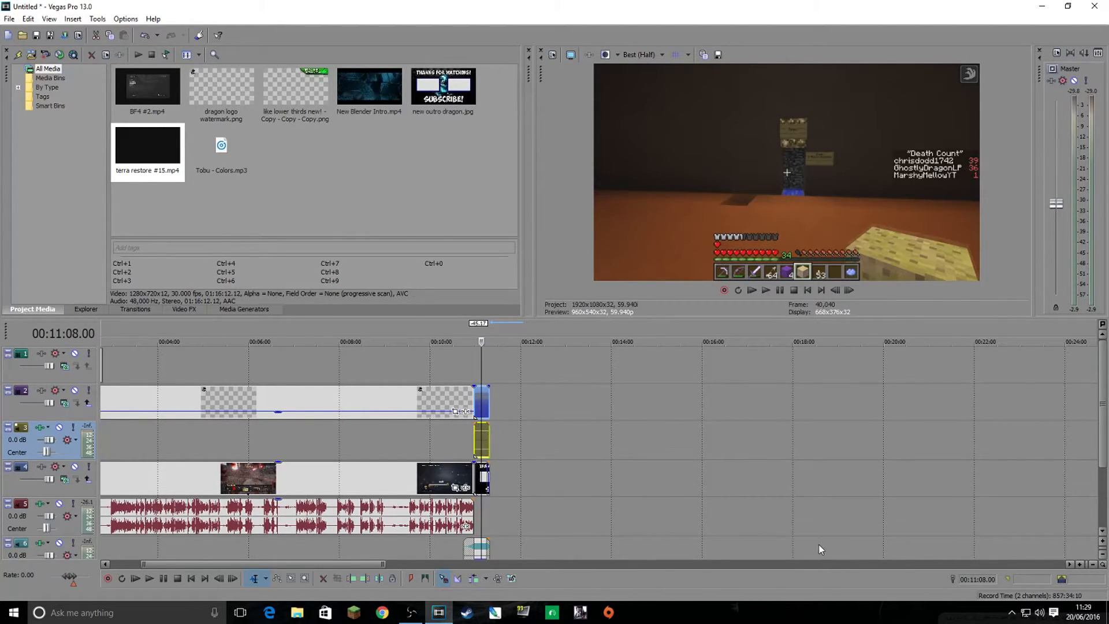
left_click_drag(143, 564, 209, 564)
left_click_drag(382, 565, 337, 564)
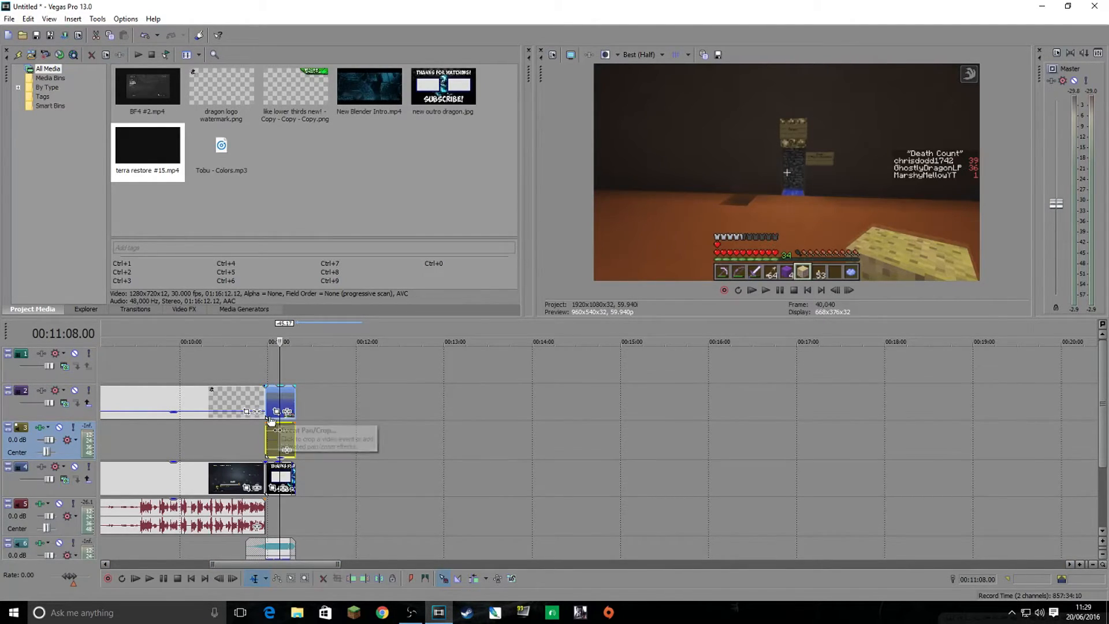
Check the end of the gameplay footage at several points, ending with the playhead at 00:11:08.32 over the outro.
left_click(216, 331)
left_click(209, 332)
left_click(184, 334)
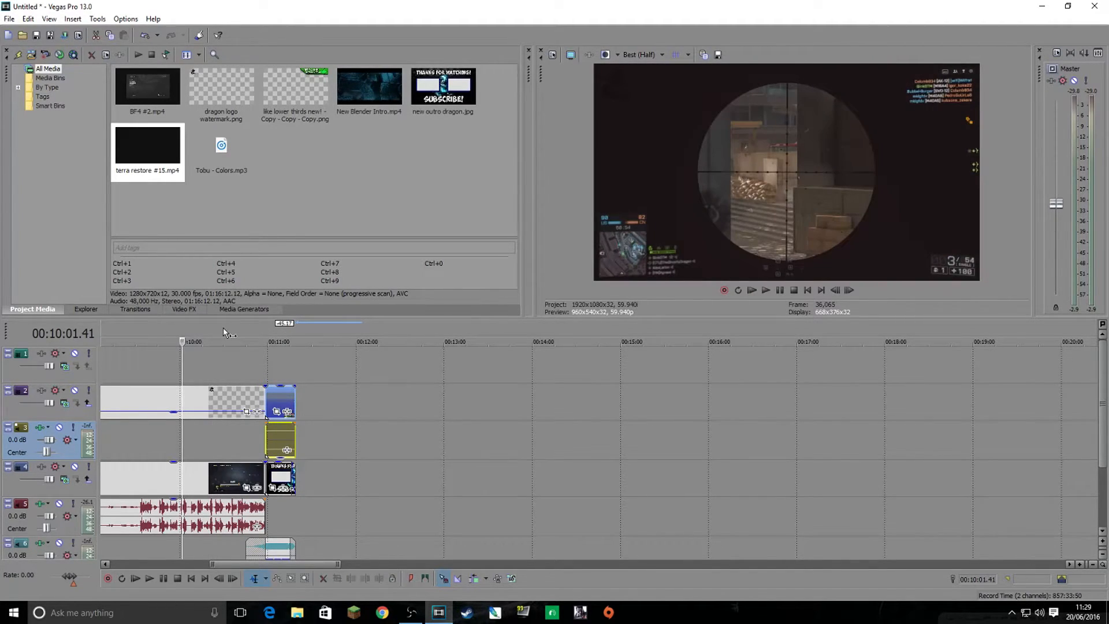
left_click(223, 334)
left_click(223, 406)
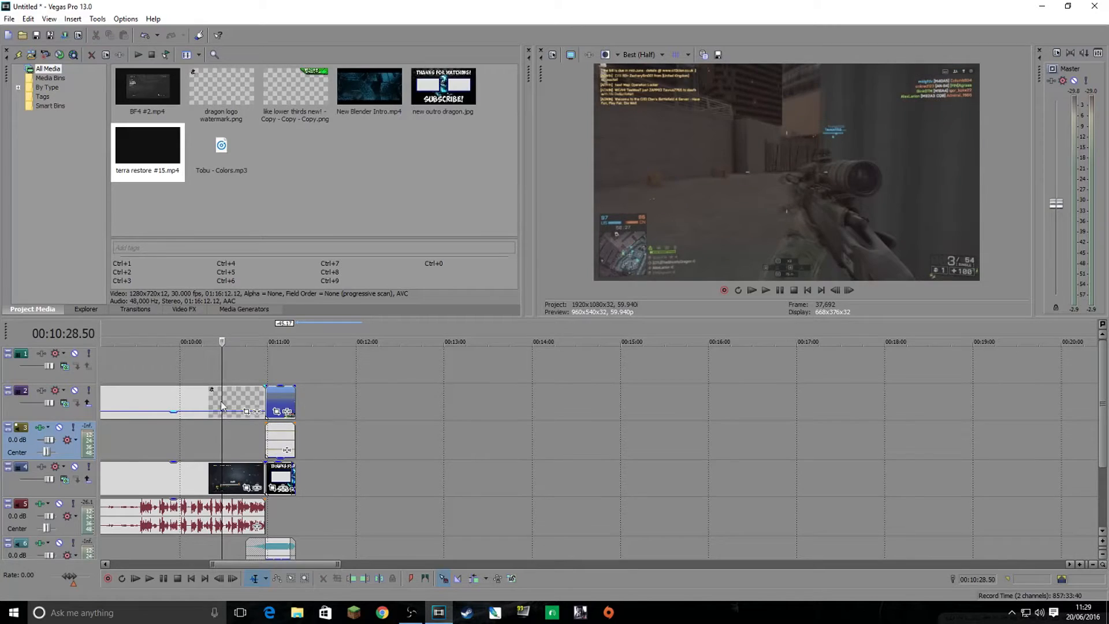
left_click(281, 334)
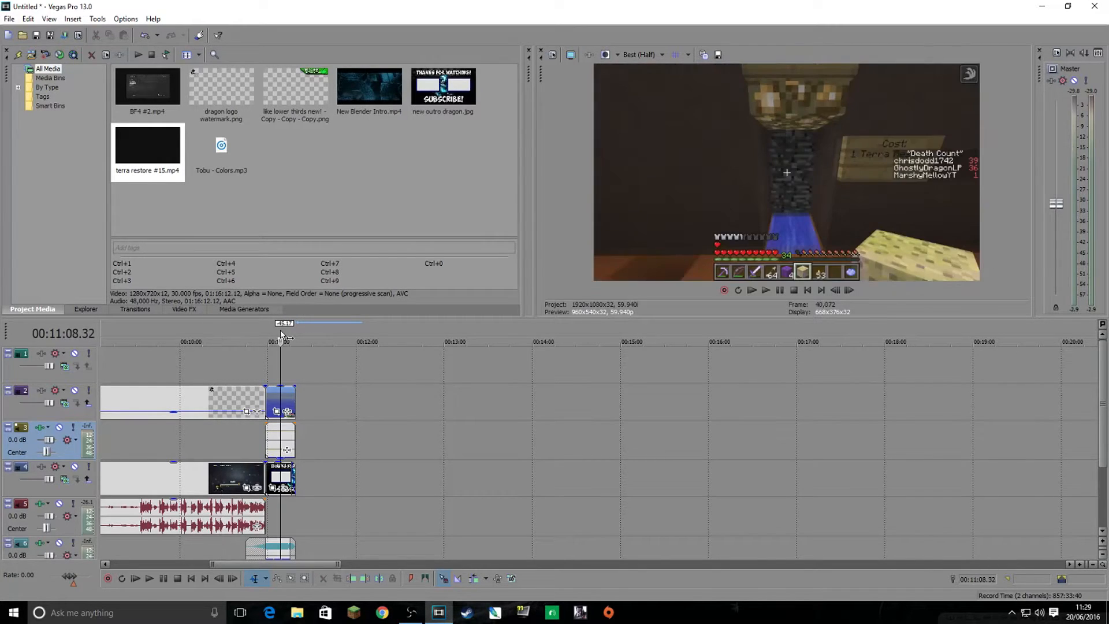
Shrink terra restore #15 with Pan/Crop to a width of 3,651 and fit it over the outro's left frame, centred at about 1,525, 472.
left_click(277, 411)
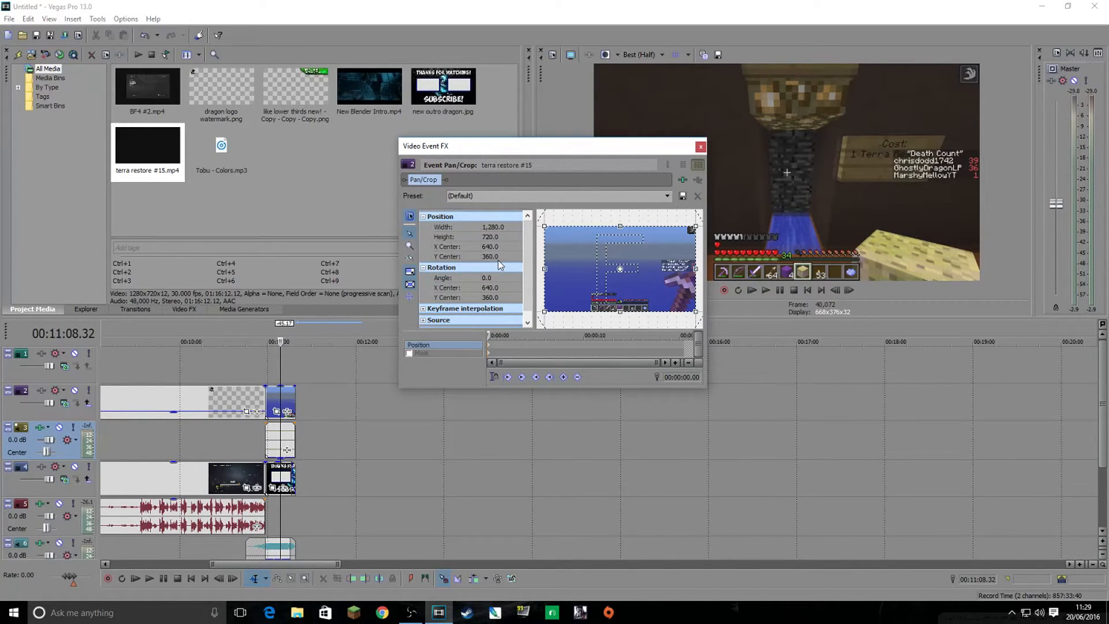
left_click_drag(696, 312, 786, 389)
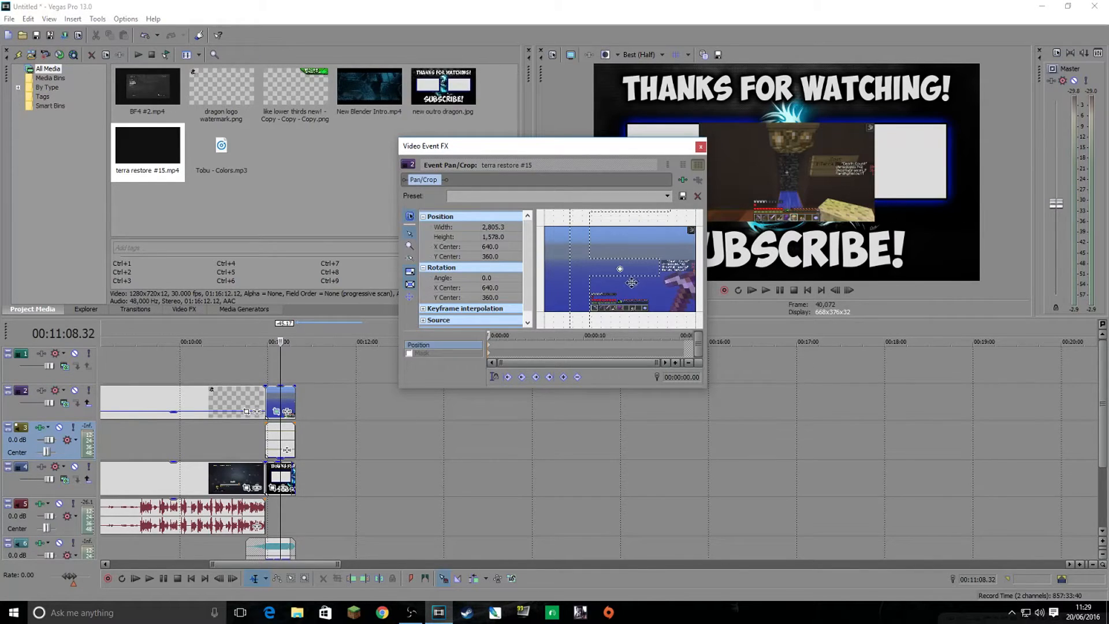
mouse_move(590, 292)
left_mouse_down()
mouse_move(670, 300)
mouse_move(585, 290)
left_mouse_up()
left_click(497, 227)
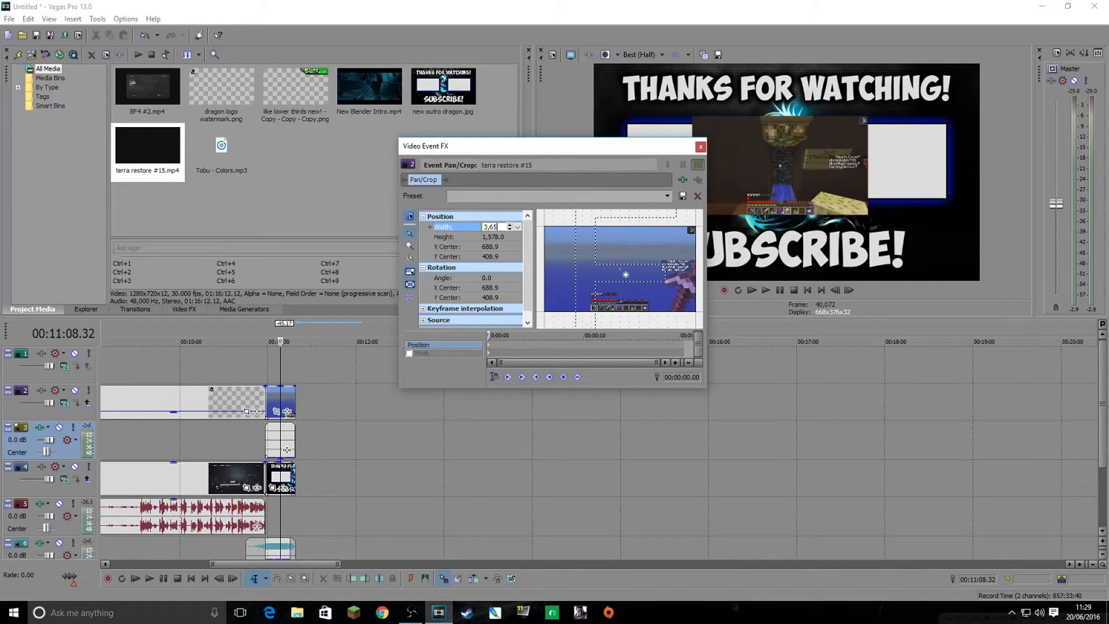
key("Return")
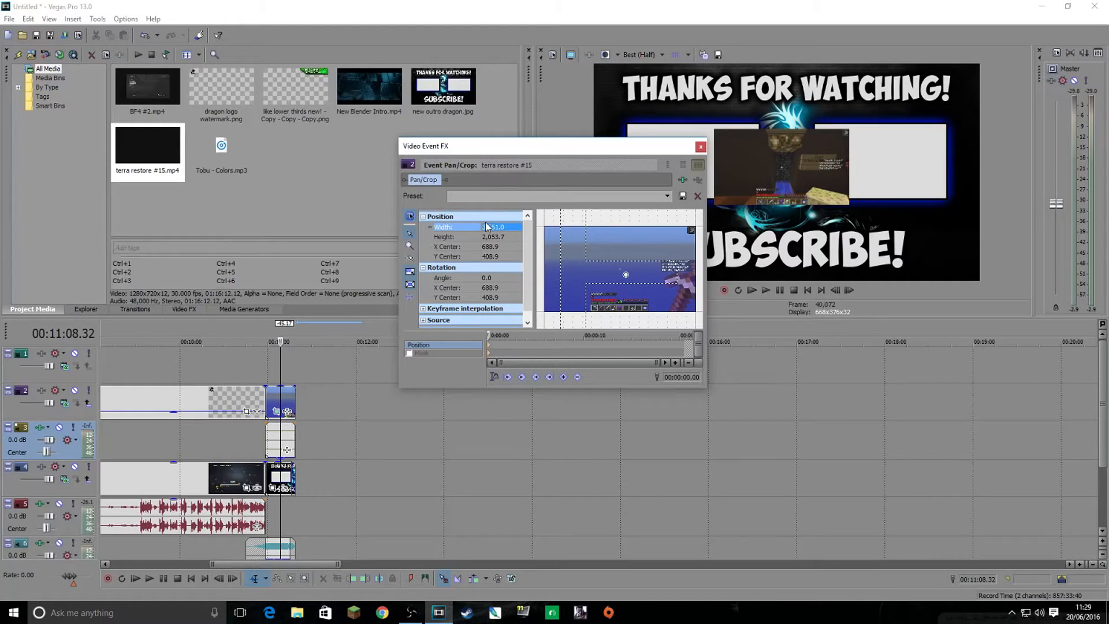
left_click_drag(587, 250, 688, 263)
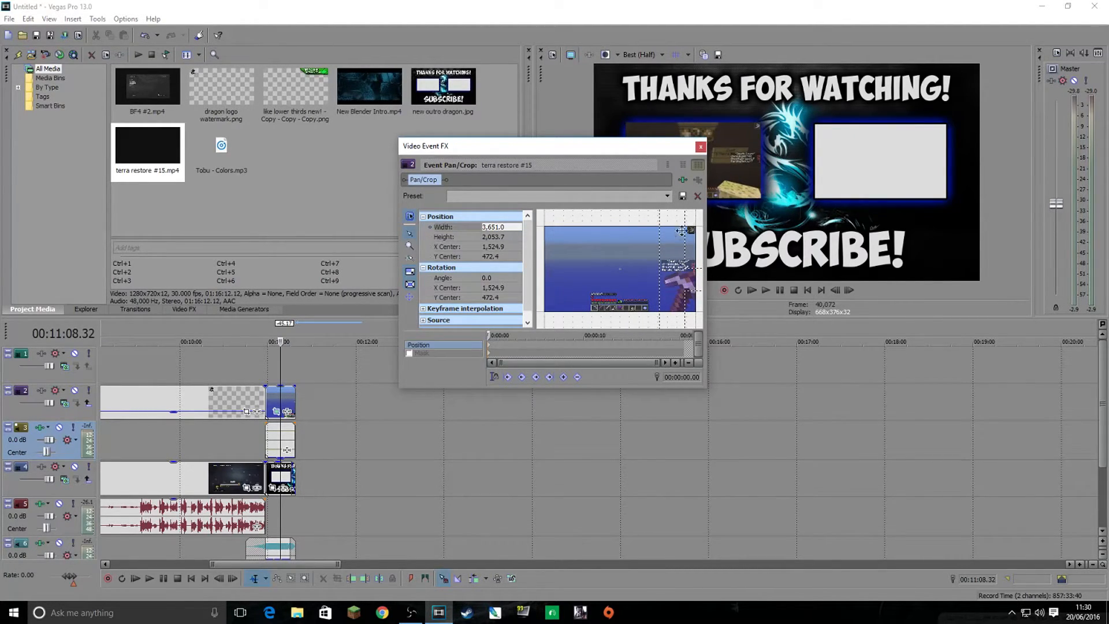
left_click(700, 146)
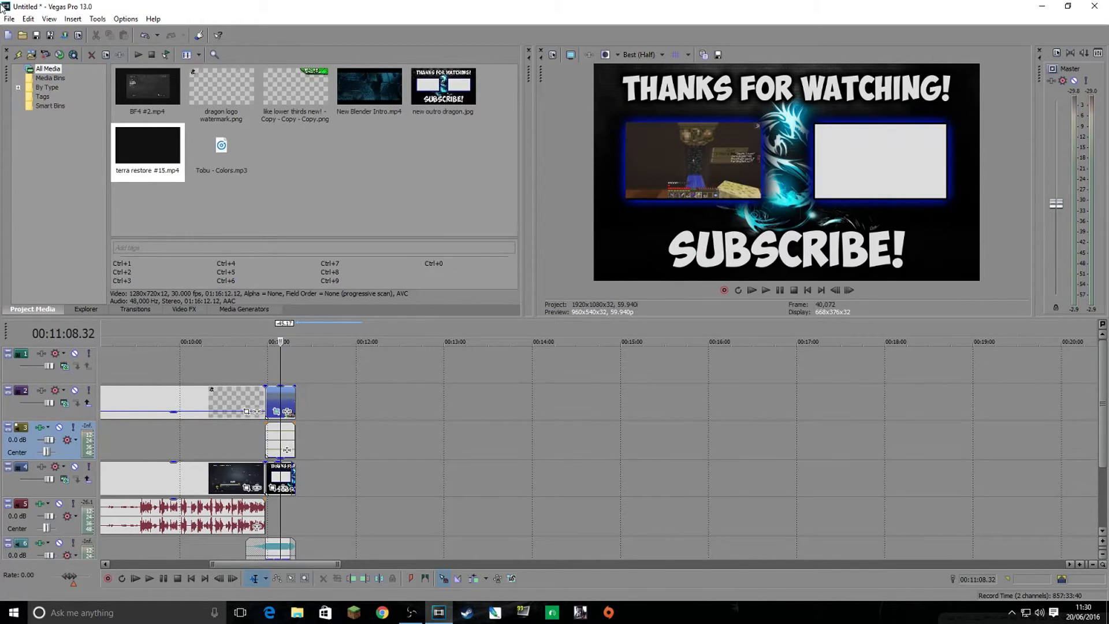
Import the Ark survival evolved #2 part 1 video from the YouTube Videos folder into the project media.
left_click(9, 18)
mouse_move(260, 138)
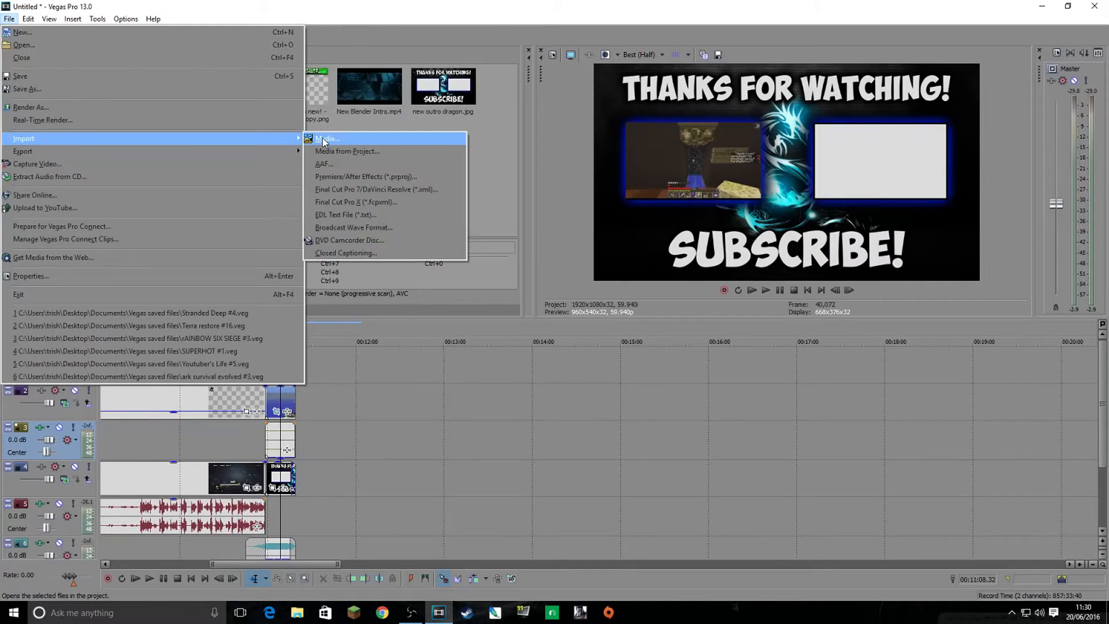
left_click(324, 139)
left_click(370, 139)
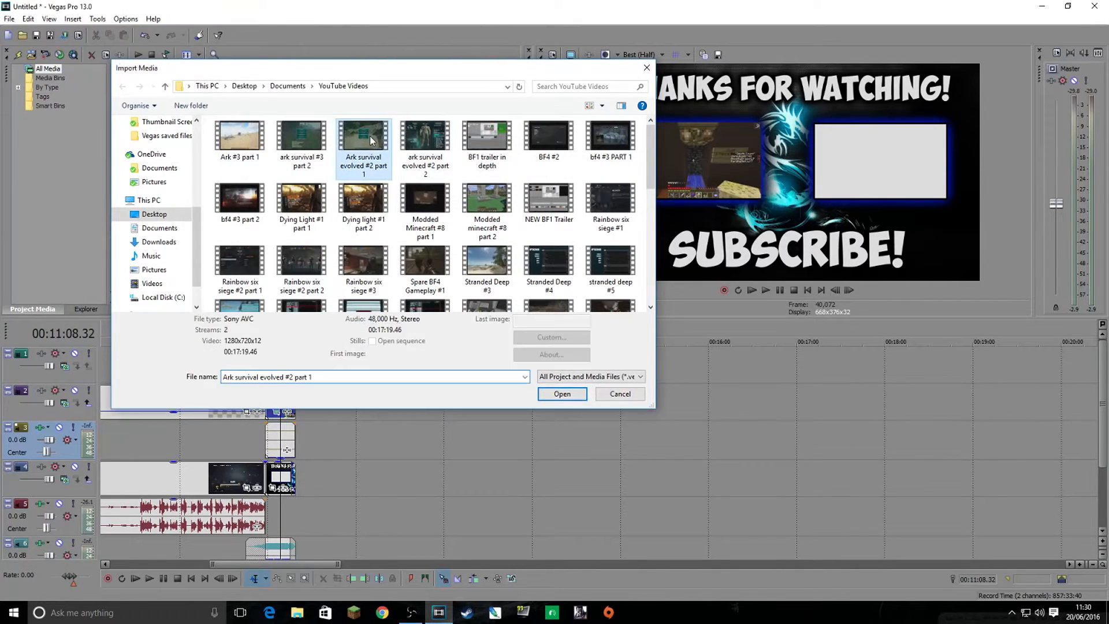
double_click(370, 139)
Place Ark survival evolved #2 part 1.mp4 above the other tracks, trimmed to the outro's length, and silence its audio.
left_click_drag(252, 314, 284, 370)
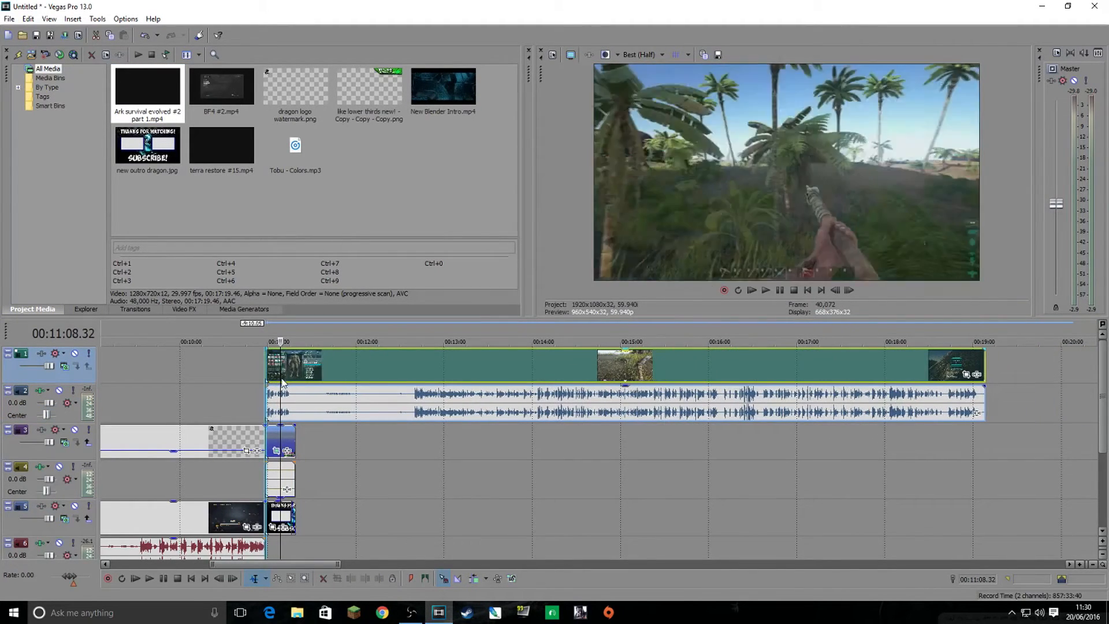
left_click_drag(984, 372, 278, 443)
left_click(286, 400)
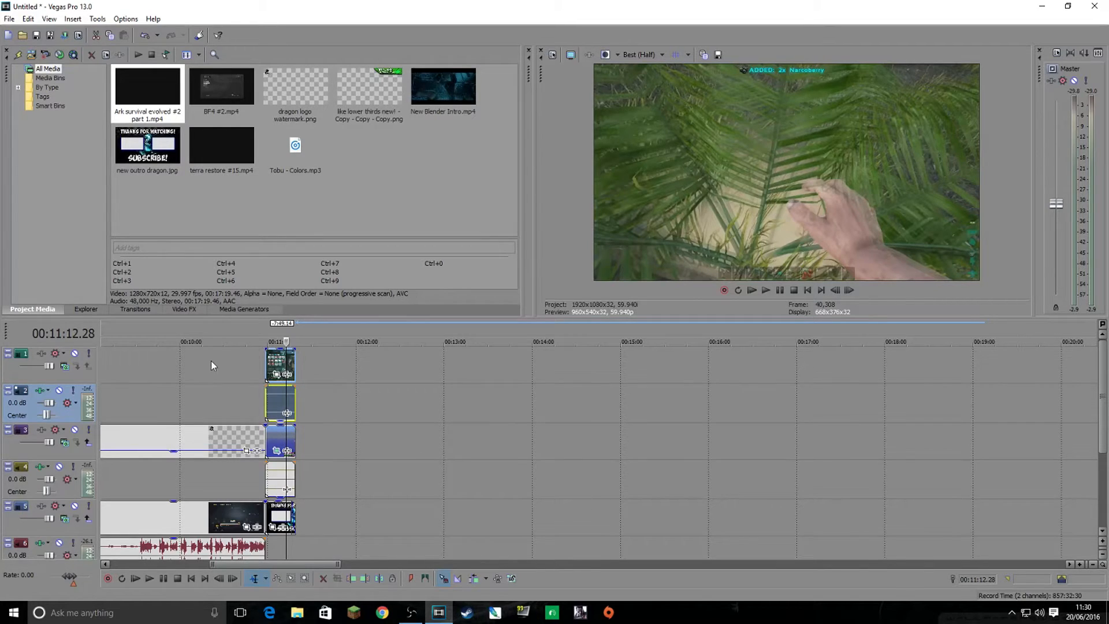
Set the Ark clip's Pan/Crop width to 3,651 and fit it over the outro's right frame, centred at about -250, 458.
left_click(276, 374)
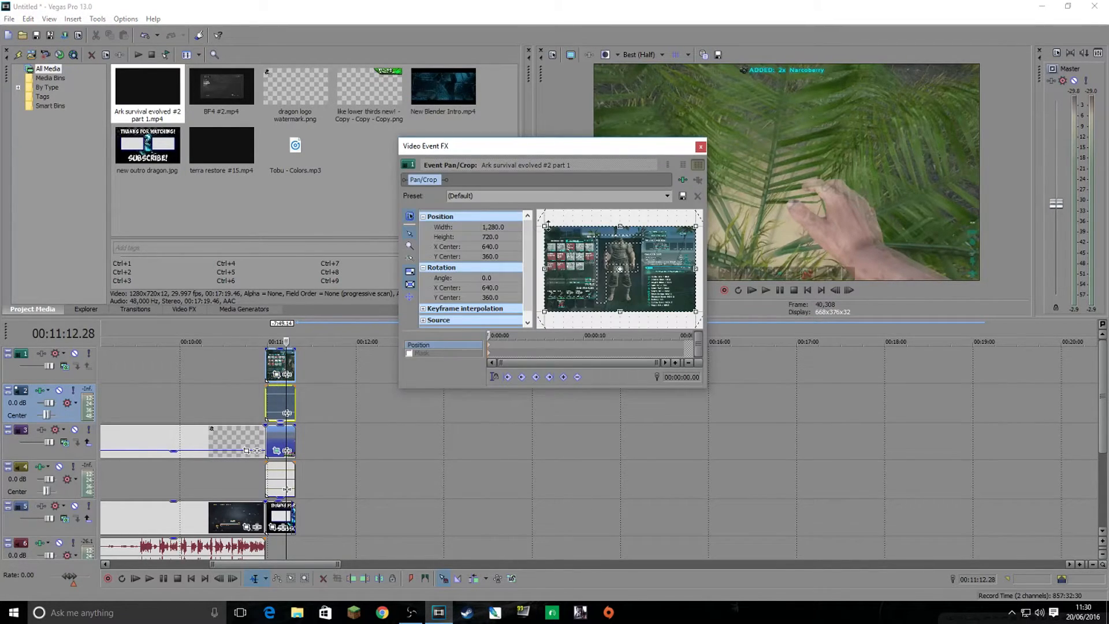
left_click(497, 228)
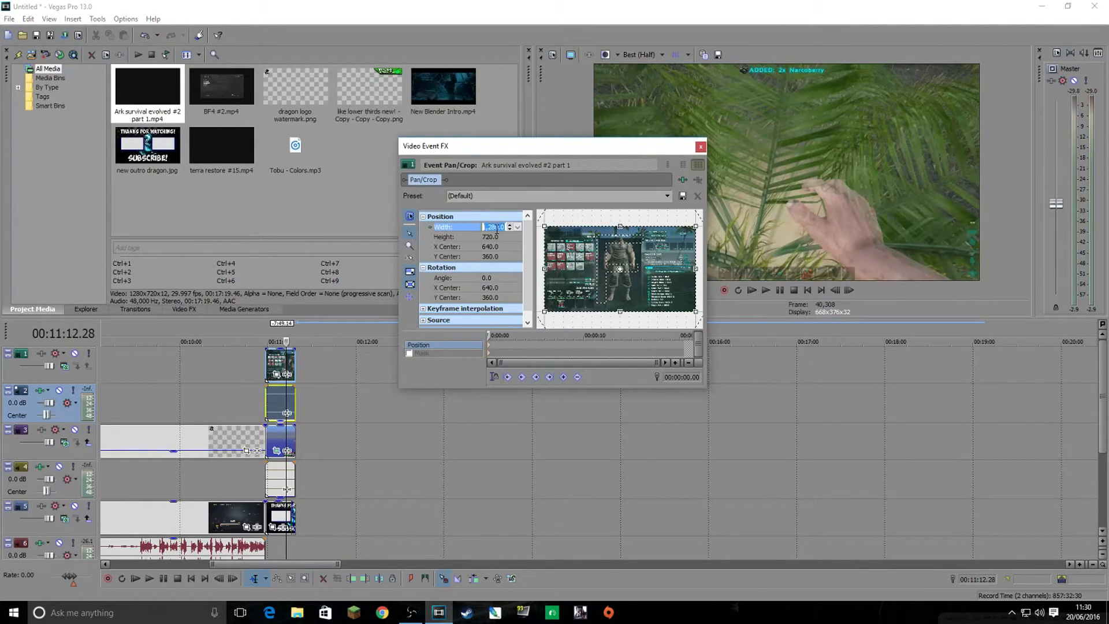
type("3,651")
key("Return")
left_click_drag(665, 247, 561, 258)
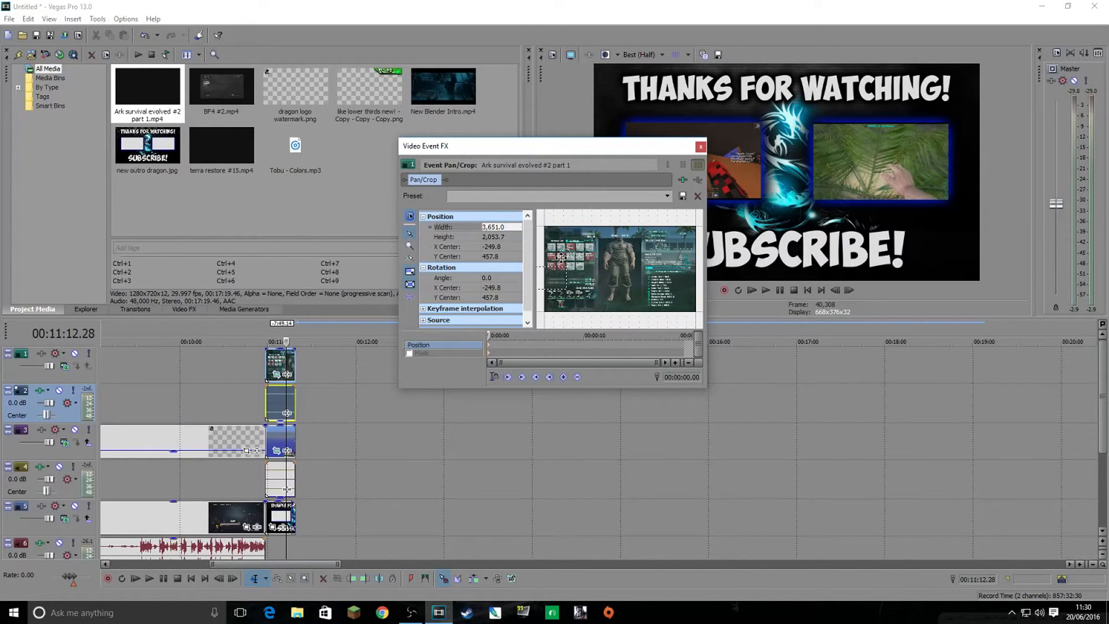
left_click(700, 148)
Add short fade-outs to the ends of the Ark and terra restore preview clips.
left_click_drag(338, 565, 249, 569)
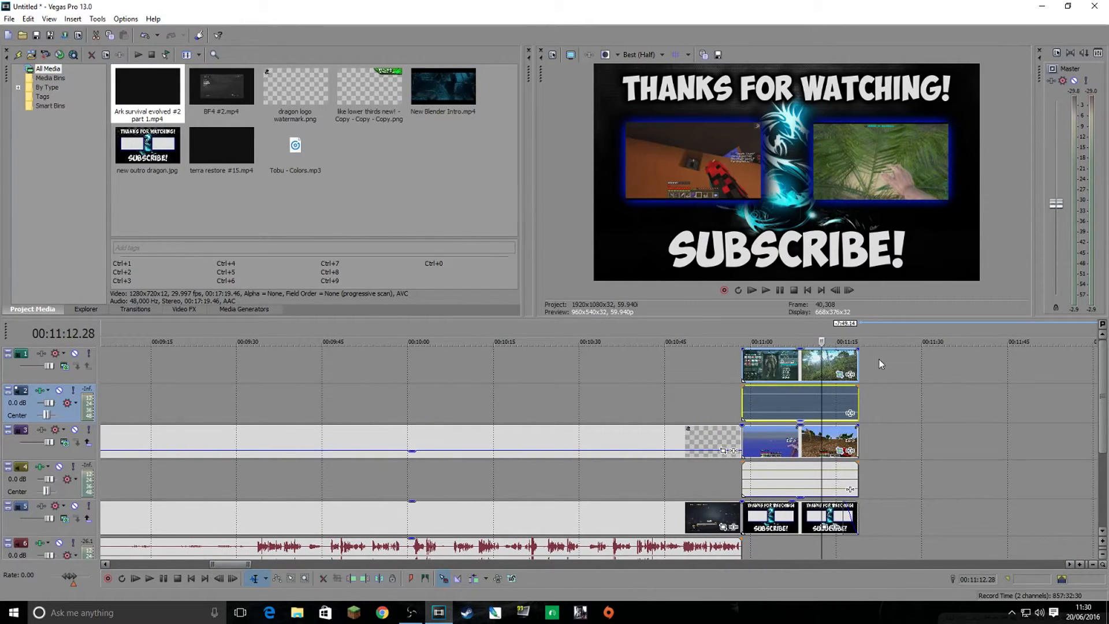
left_click_drag(857, 351, 844, 347)
left_click_drag(859, 425, 847, 426)
Play back the outro from just before the gameplay ends to check both video previews.
left_click(720, 339)
key("space")
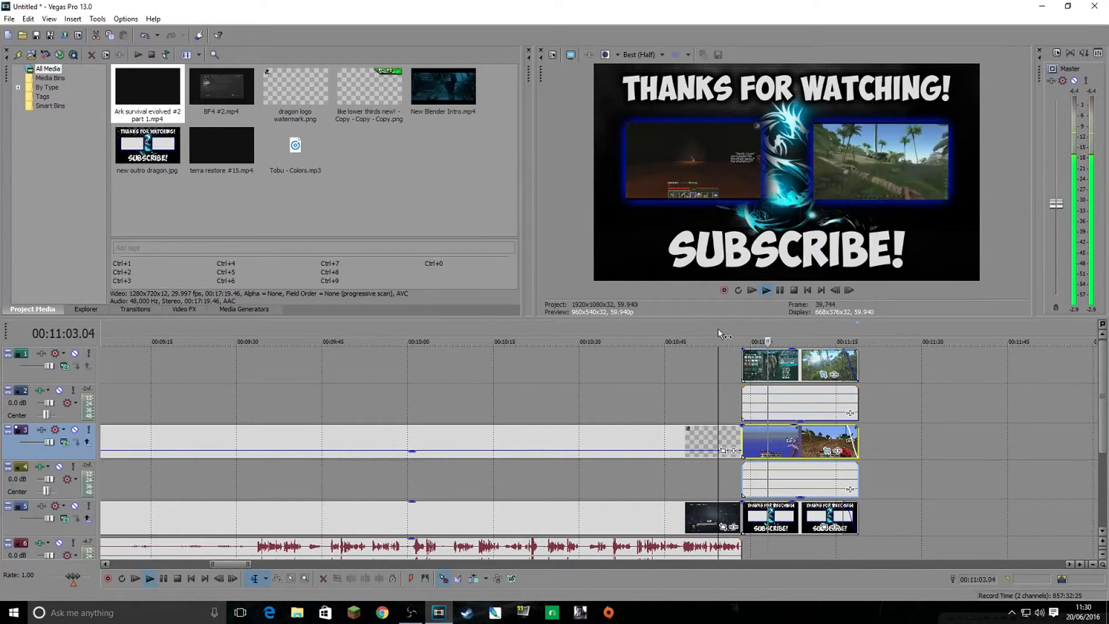
left_click(780, 291)
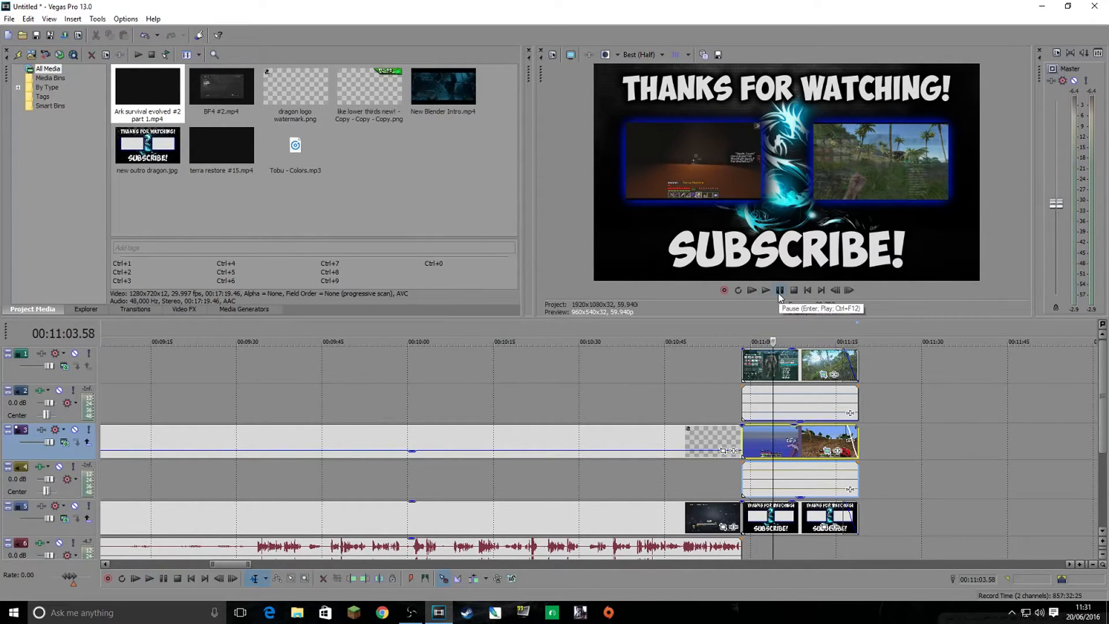
Review the whole project timeline, including the lowest audio track beneath the gameplay.
left_click_drag(212, 564, 59, 556)
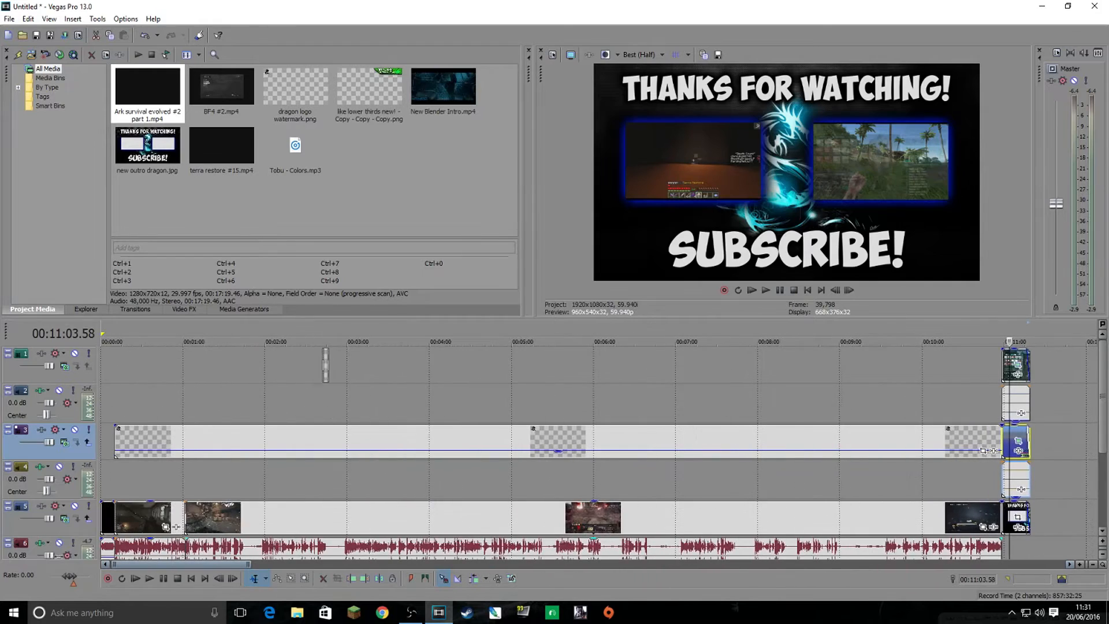
left_click(253, 557)
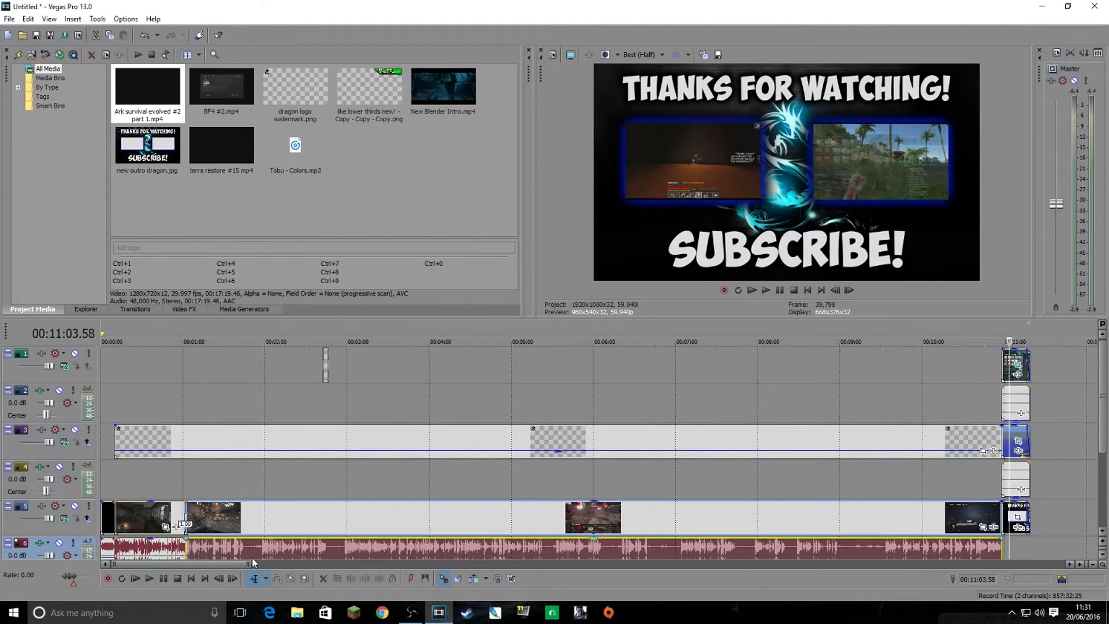
left_click_drag(249, 565, 190, 566)
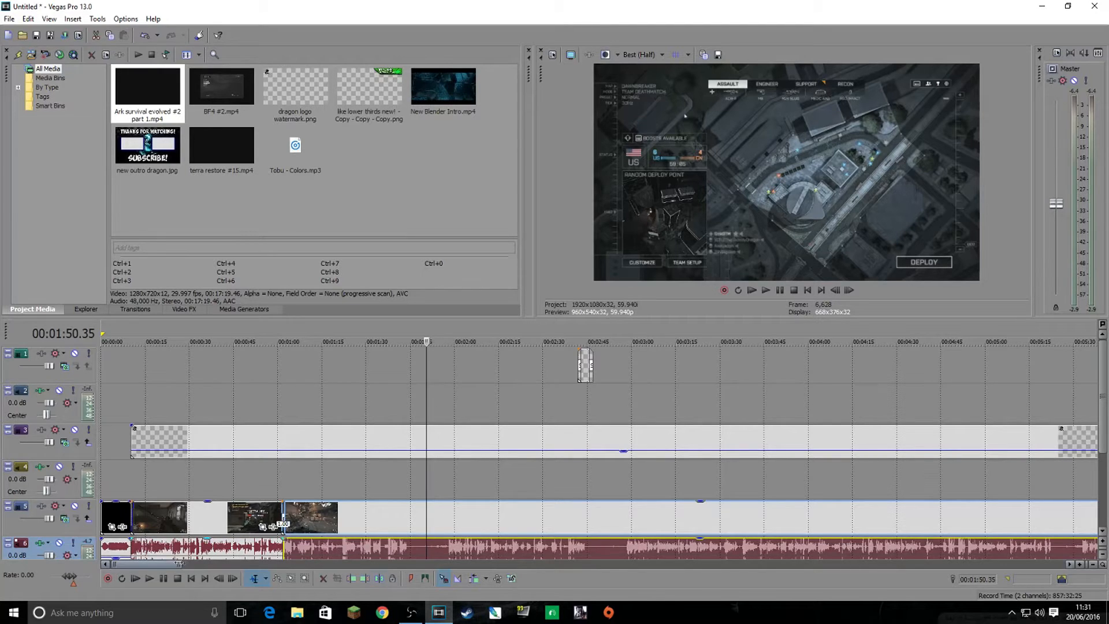
left_click_drag(186, 565, 291, 565)
mouse_move(1103, 398)
left_mouse_down()
mouse_move(1104, 460)
mouse_move(1107, 404)
left_mouse_up()
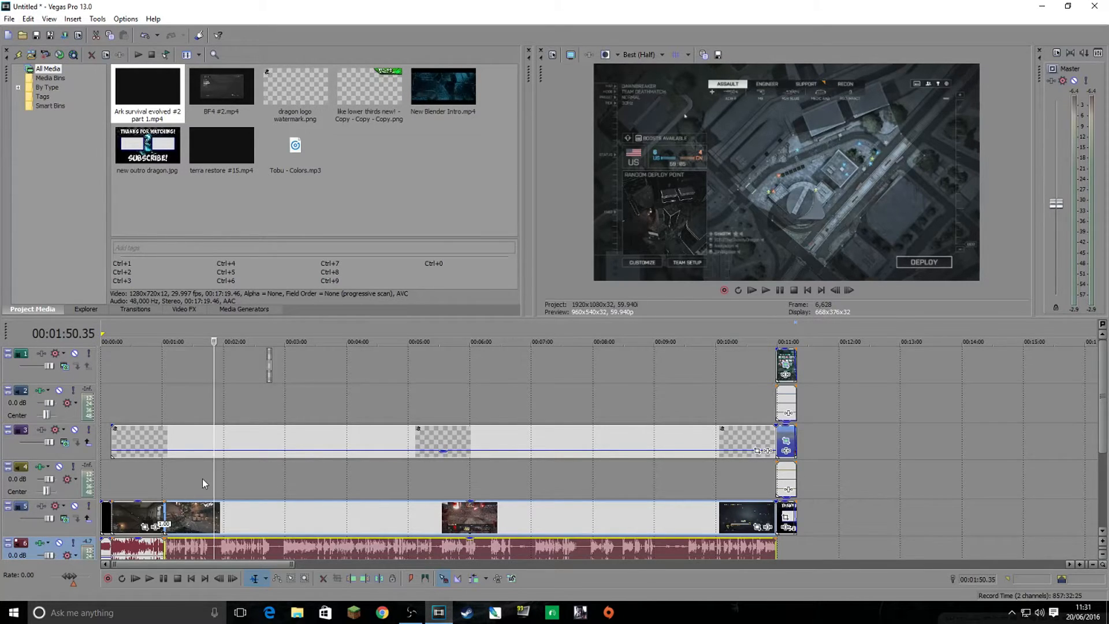
scroll(1106, 428, "down", 1)
scroll(1106, 428, "down", 2)
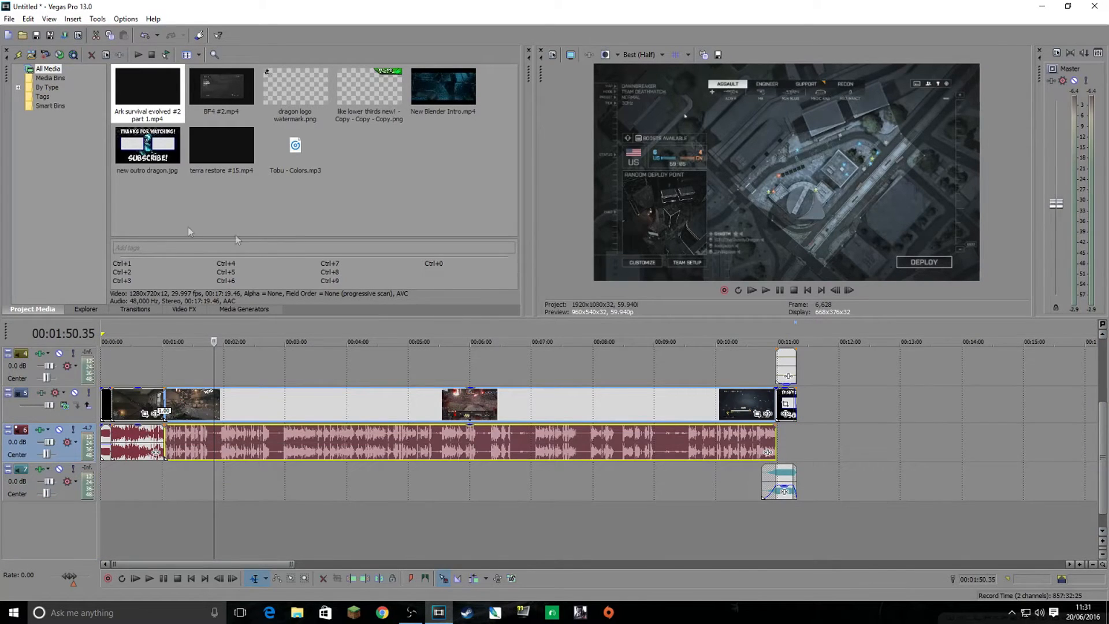
Import Intense Music (Royalty Free Instrumental).mp3 from the Downloads folder into the project media.
left_click(9, 19)
mouse_move(58, 149)
mouse_move(278, 138)
left_click(326, 138)
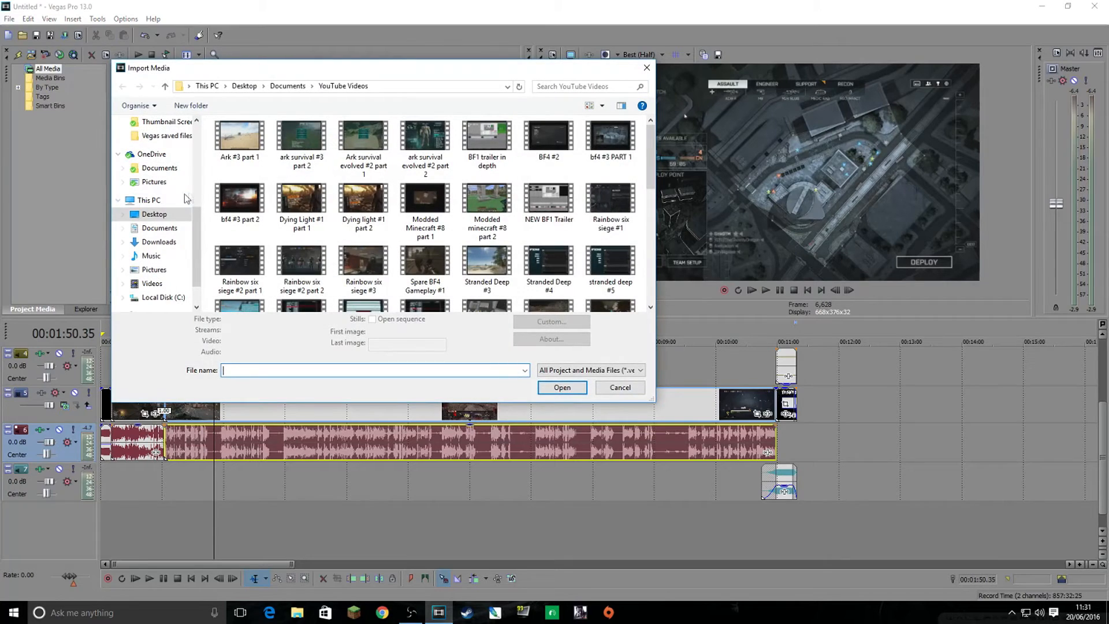
left_click(158, 241)
scroll(348, 211, "down", 2)
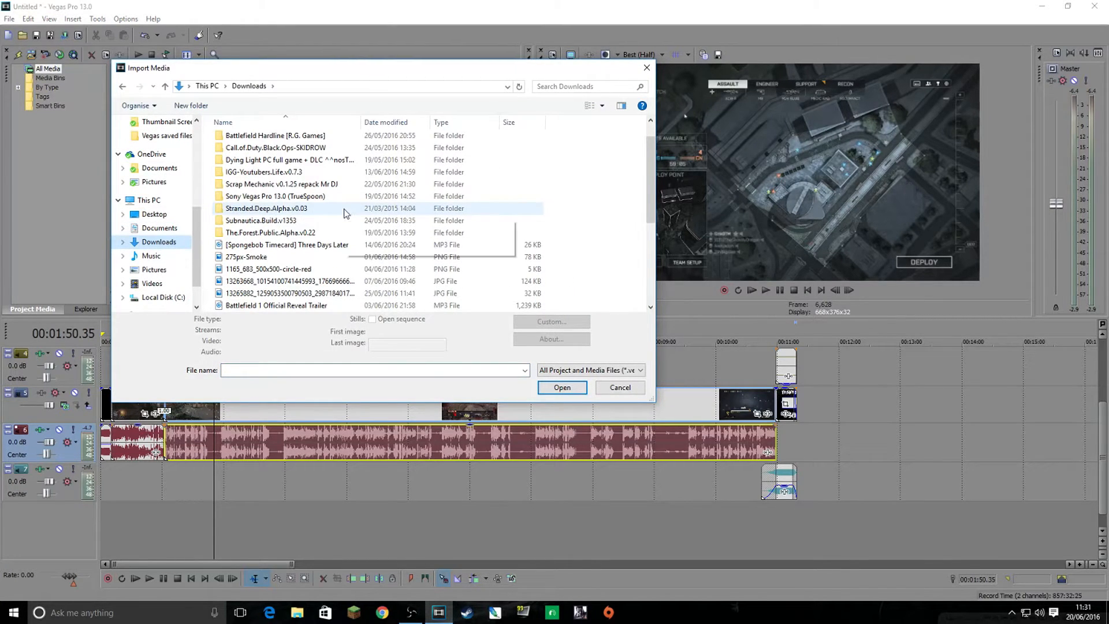
scroll(348, 211, "down", 2)
scroll(343, 222, "down", 1)
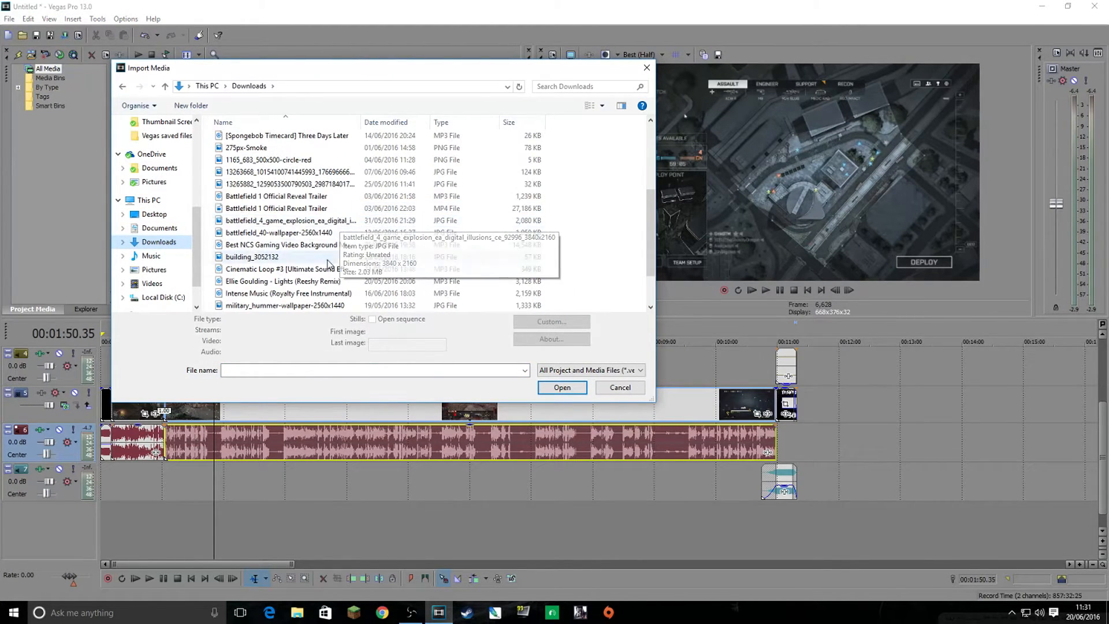
double_click(305, 293)
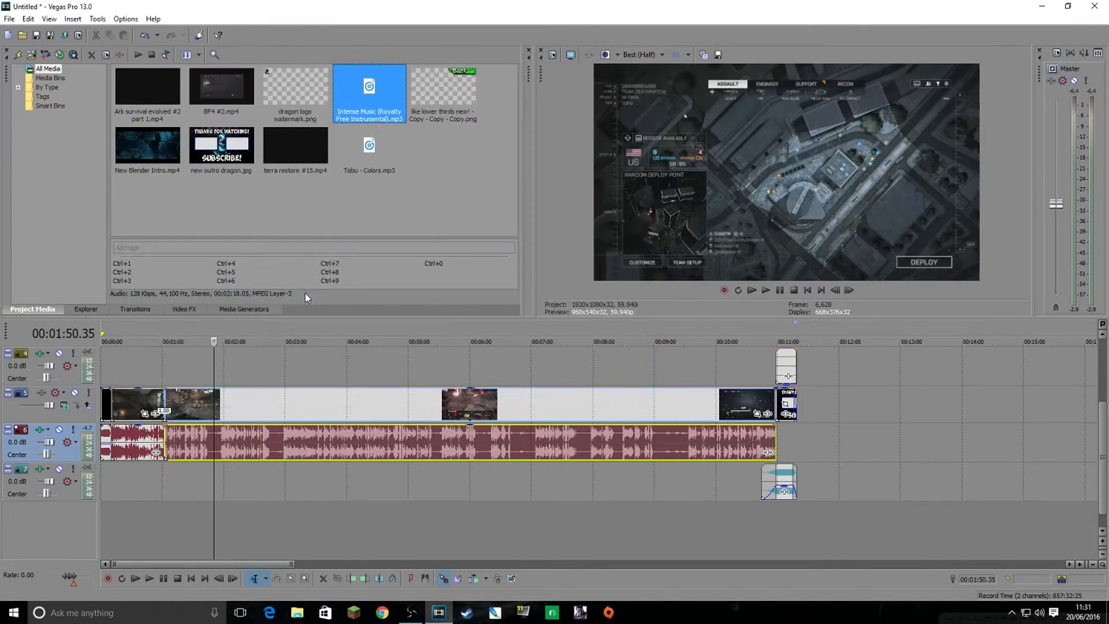
Place the Intense Music track on the outro music's audio track, under the gameplay, starting at about 00:05:32.
left_click_drag(369, 86, 332, 478)
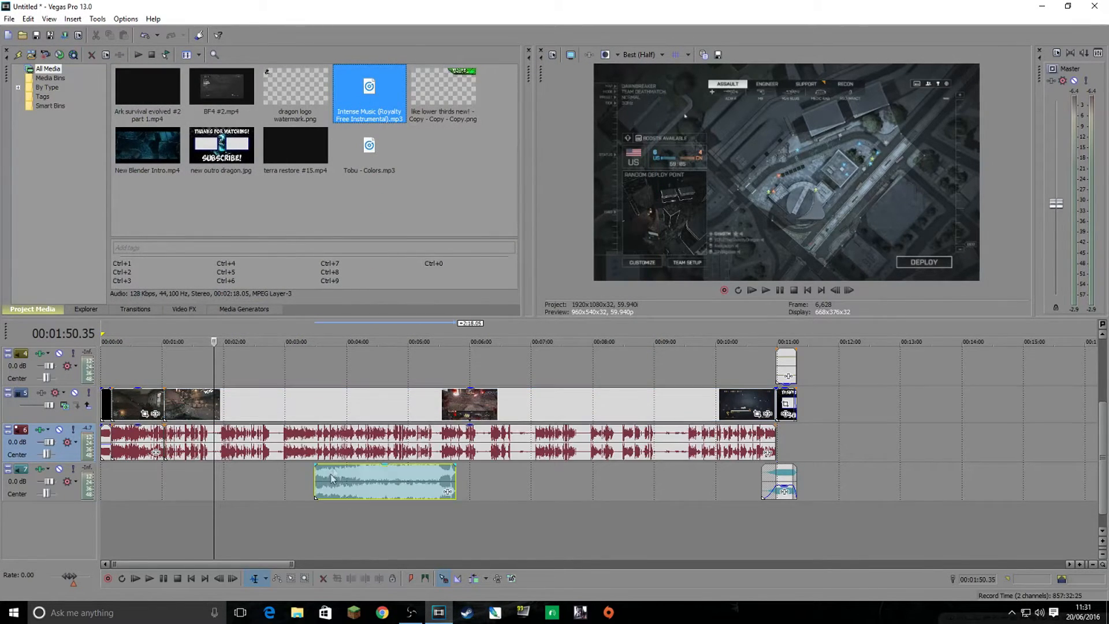
left_click(373, 468)
left_click_drag(373, 466, 493, 473)
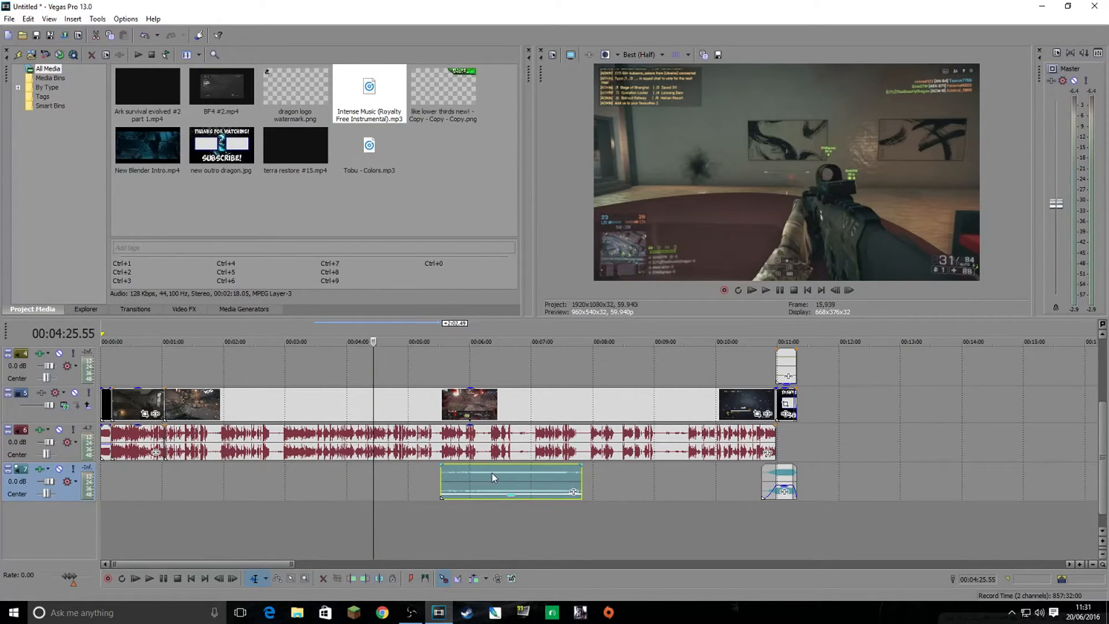
Play back the gameplay with the Intense Music underneath from about 00:05:33 to judge the music's volume.
left_click(422, 339)
left_click(441, 335)
key("space")
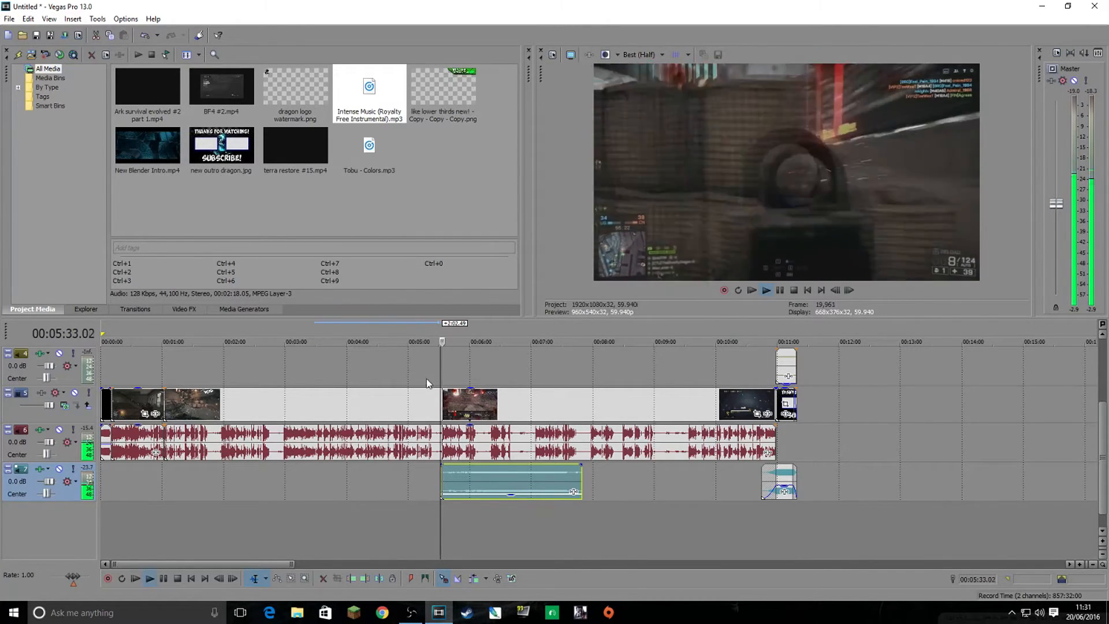
left_click(463, 339)
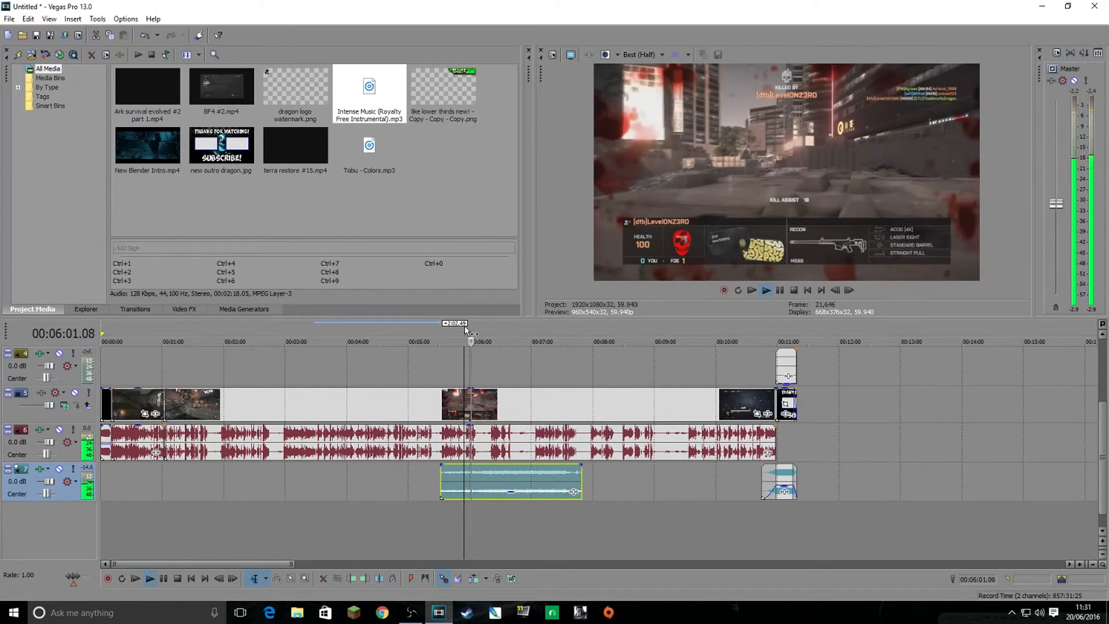
Compare the Intense Music at full volume with the gameplay audio at about 00:06:03 and 00:06:28, and lower the music clip's volume.
left_click(780, 289)
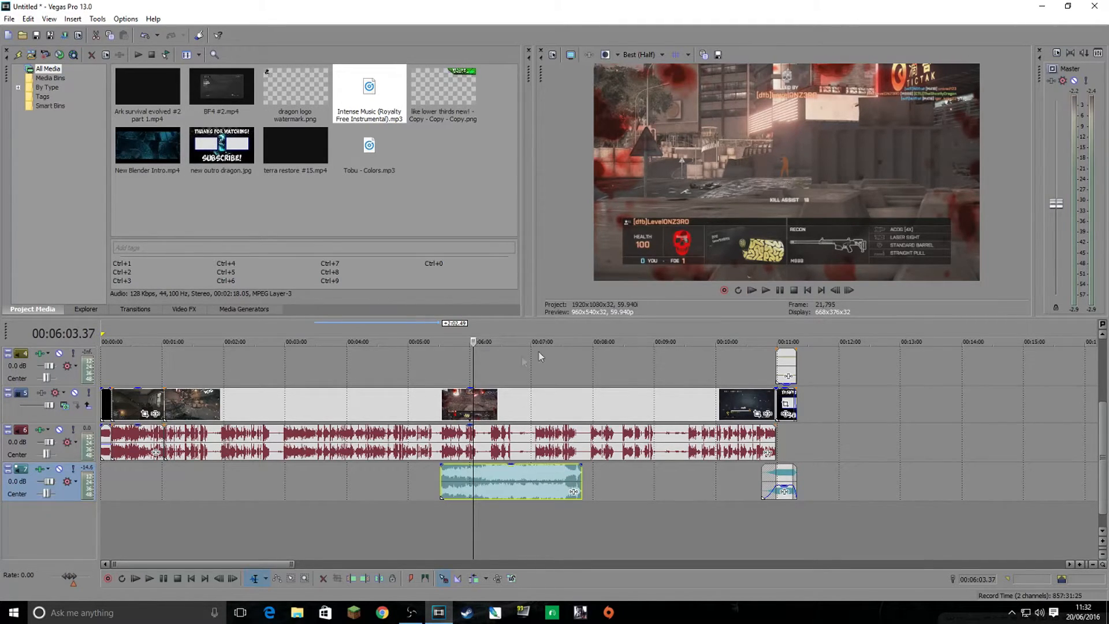
left_click(766, 290)
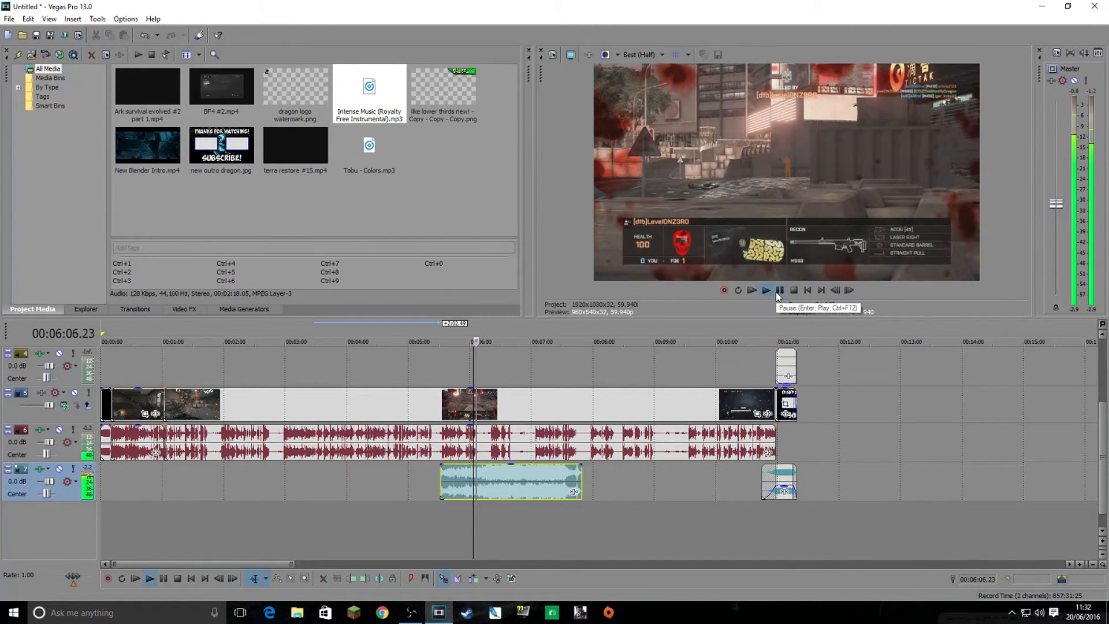
left_click(779, 290)
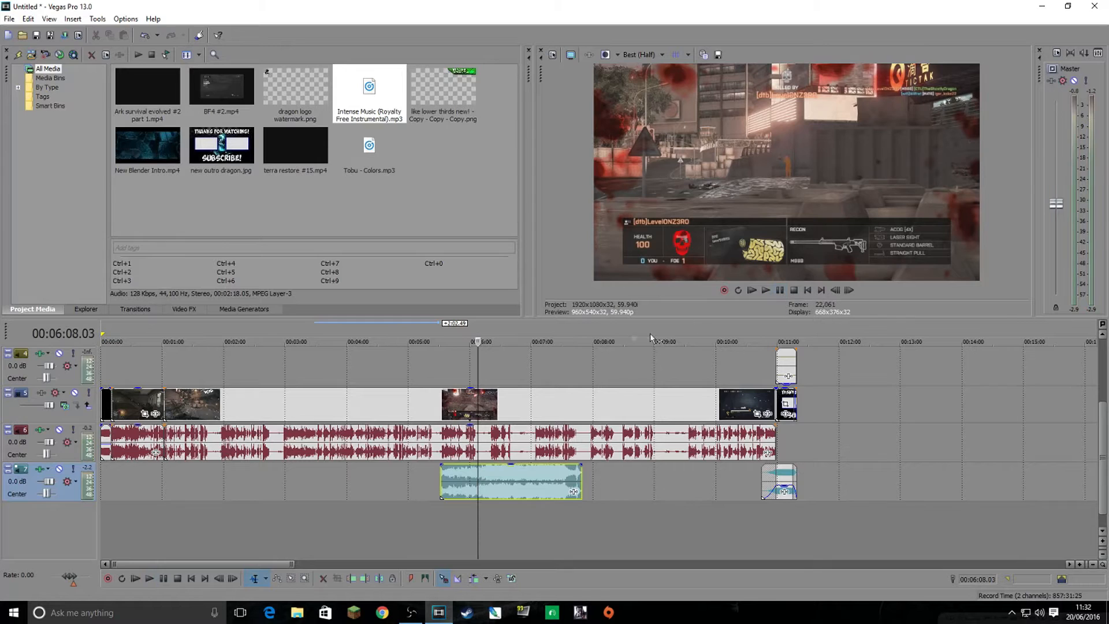
left_click(499, 327)
key("space")
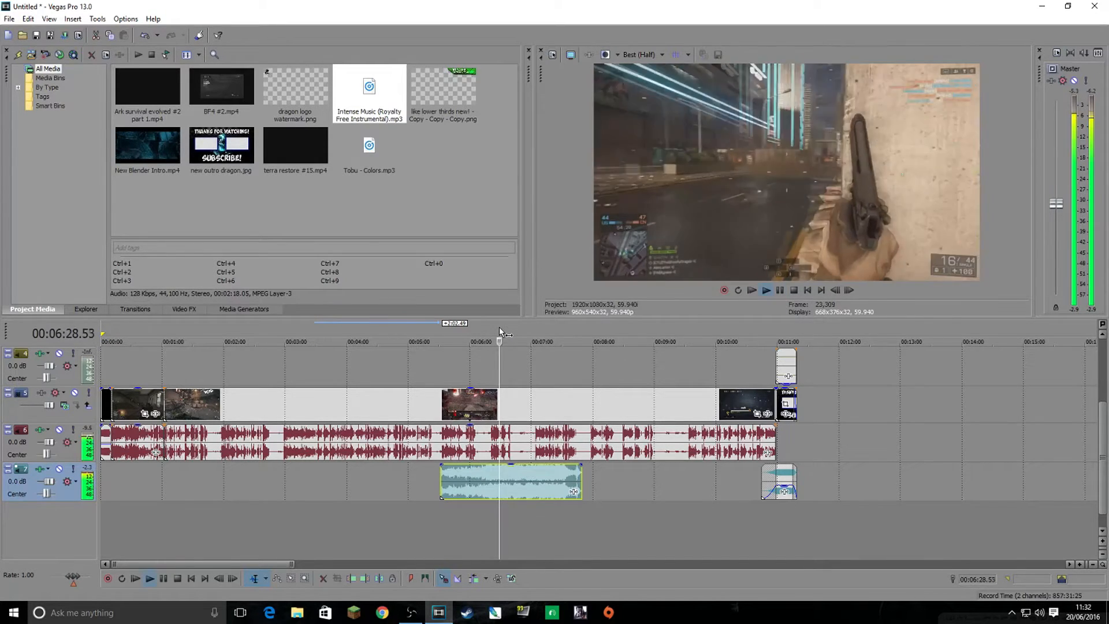
key("space")
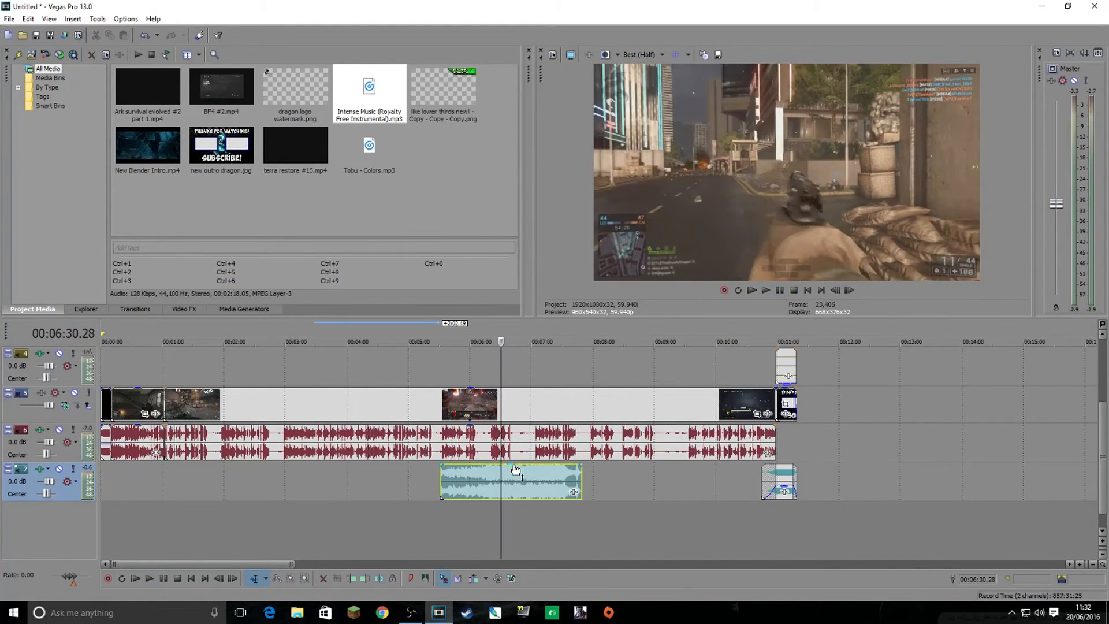
left_click(514, 460)
left_click(514, 469)
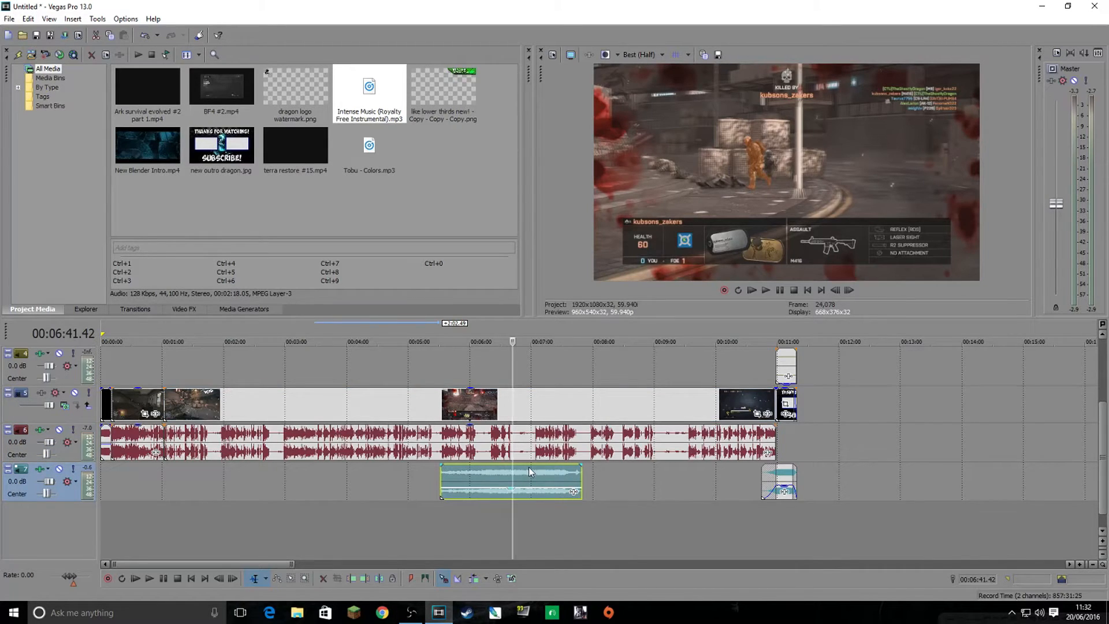
Delete the Intense Music clip from the lowest audio track beneath the gameplay.
right_click(528, 467)
left_click(498, 485)
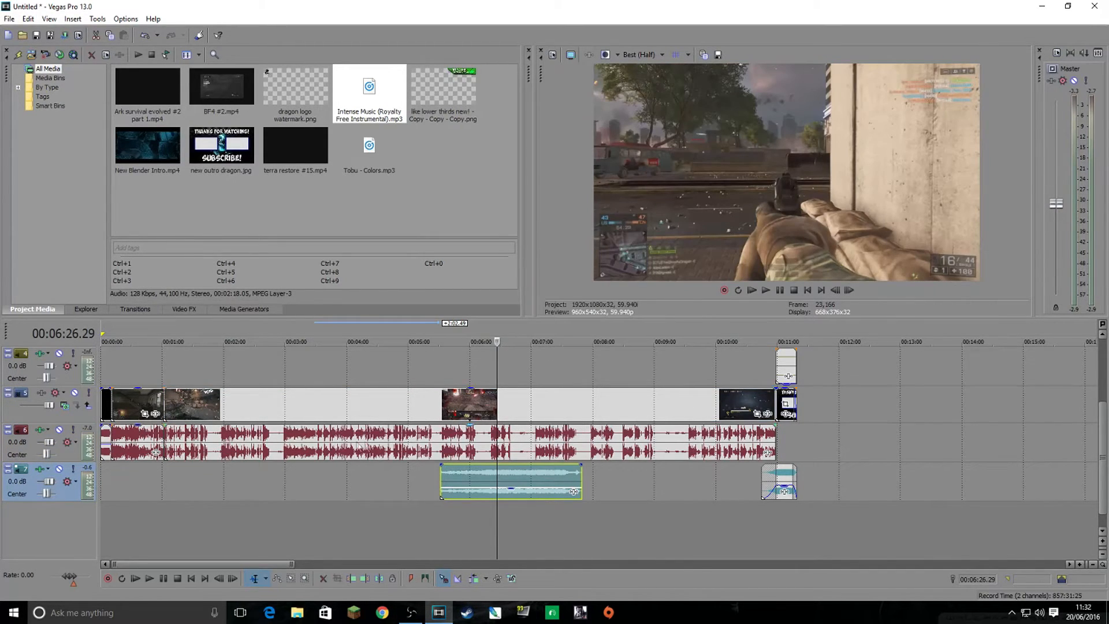
right_click(482, 475)
left_click(515, 241)
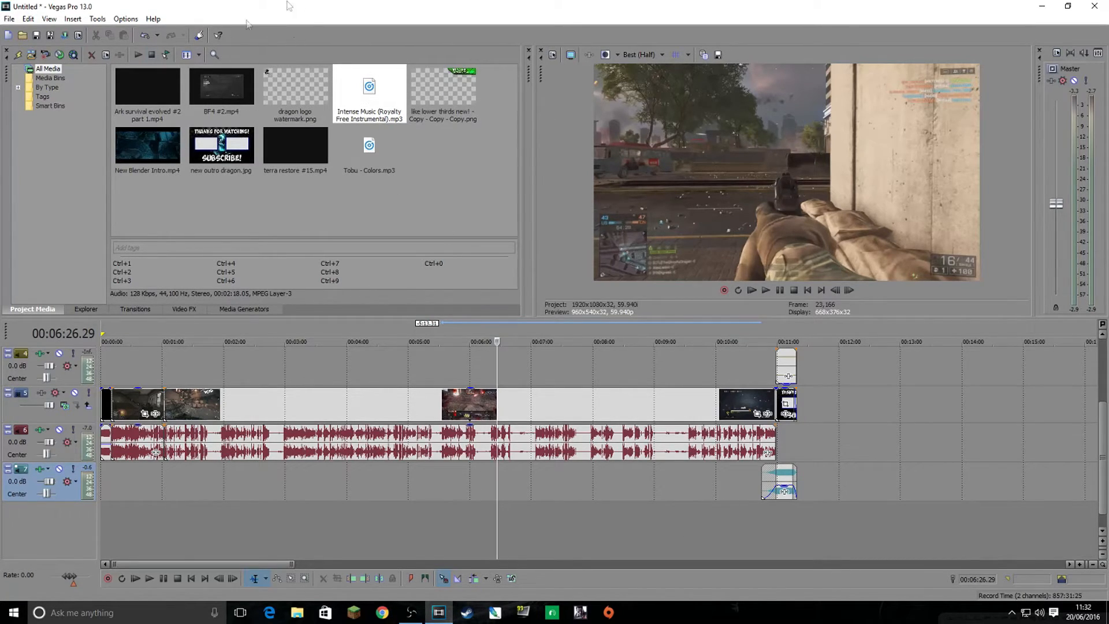
Set the loop region to span the whole project and open the Render As settings.
left_click_drag(292, 564, 250, 552)
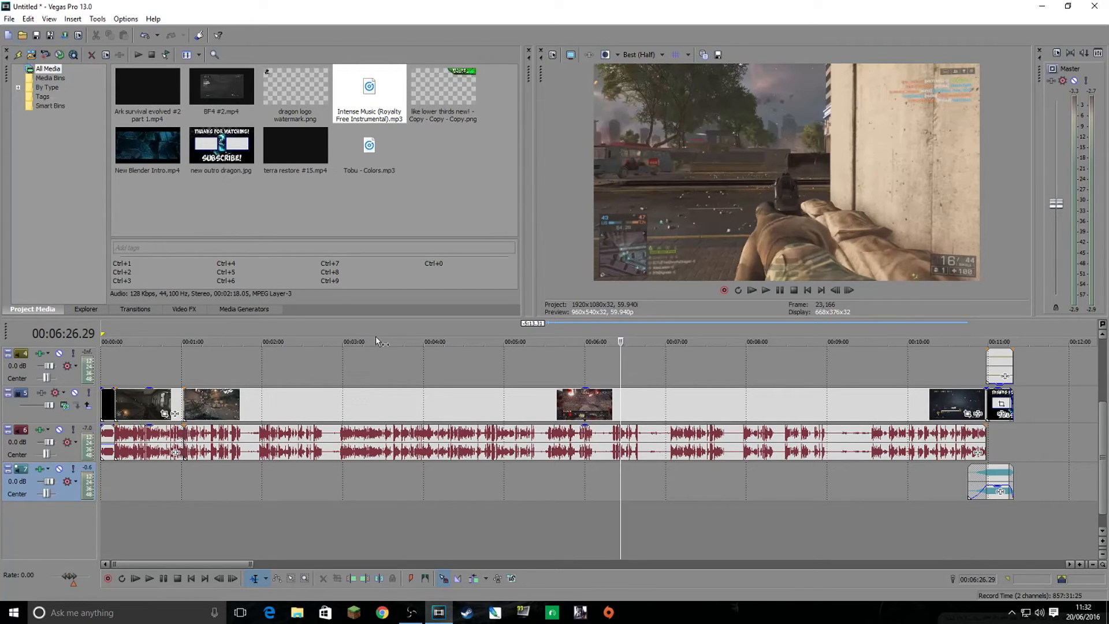
double_click(456, 331)
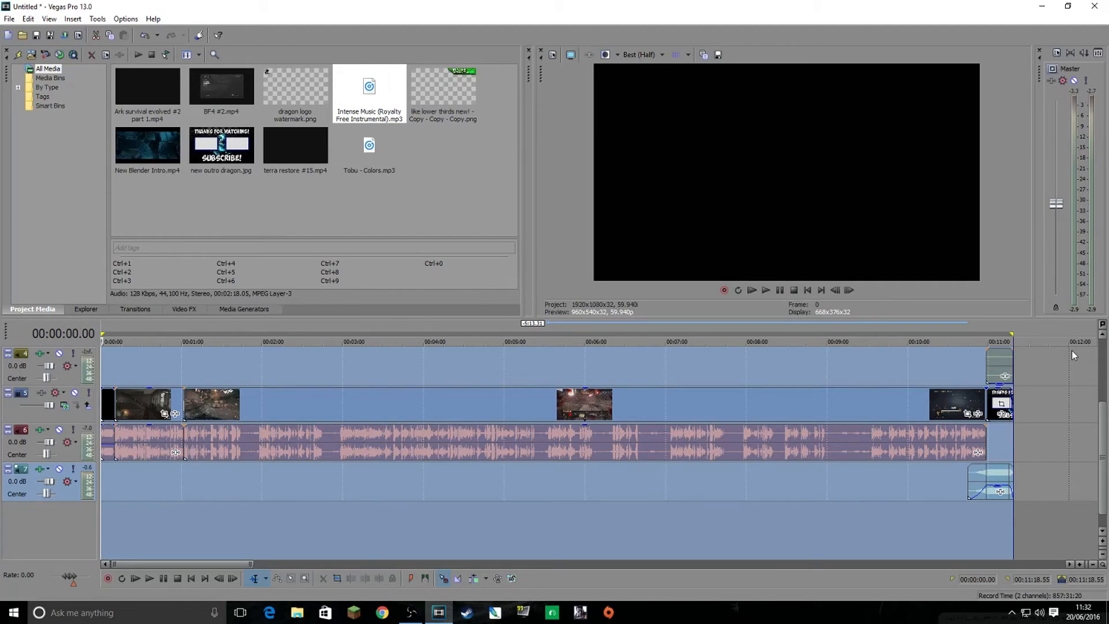
left_click(9, 18)
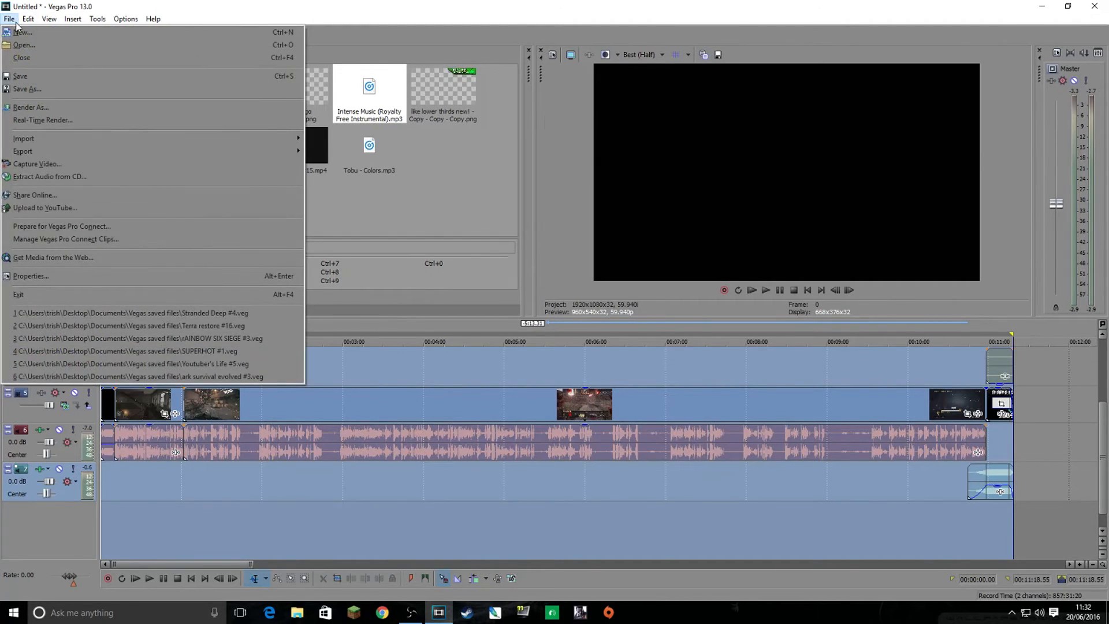
left_click(36, 107)
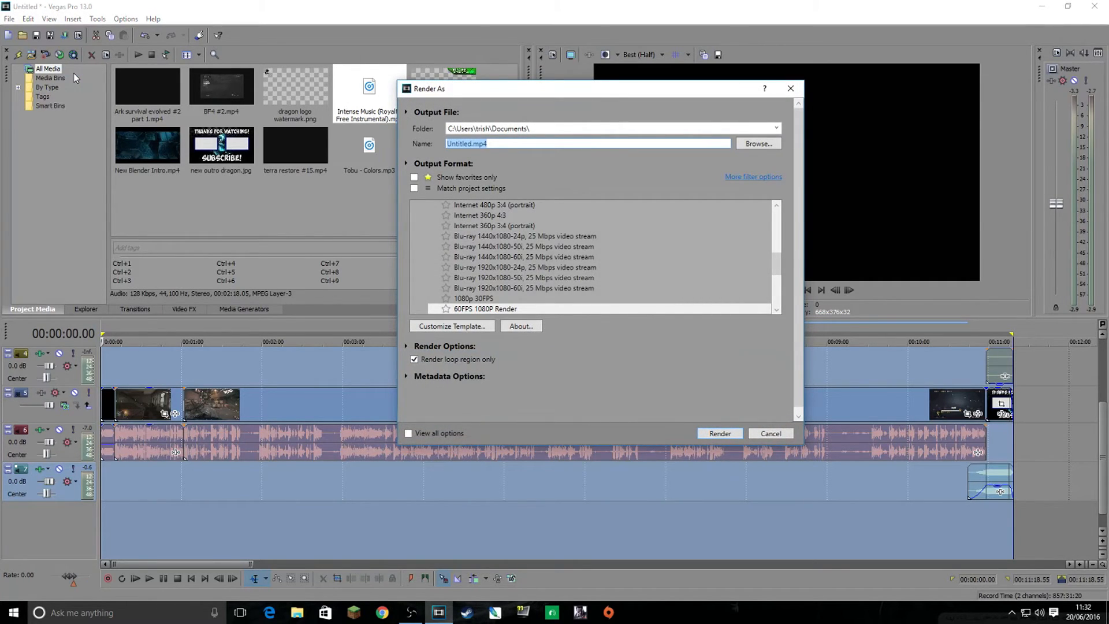
Name the render output BF4 gameplay and choose the 1080p 30FPS template from the MP4 formats.
key("BackSpace")
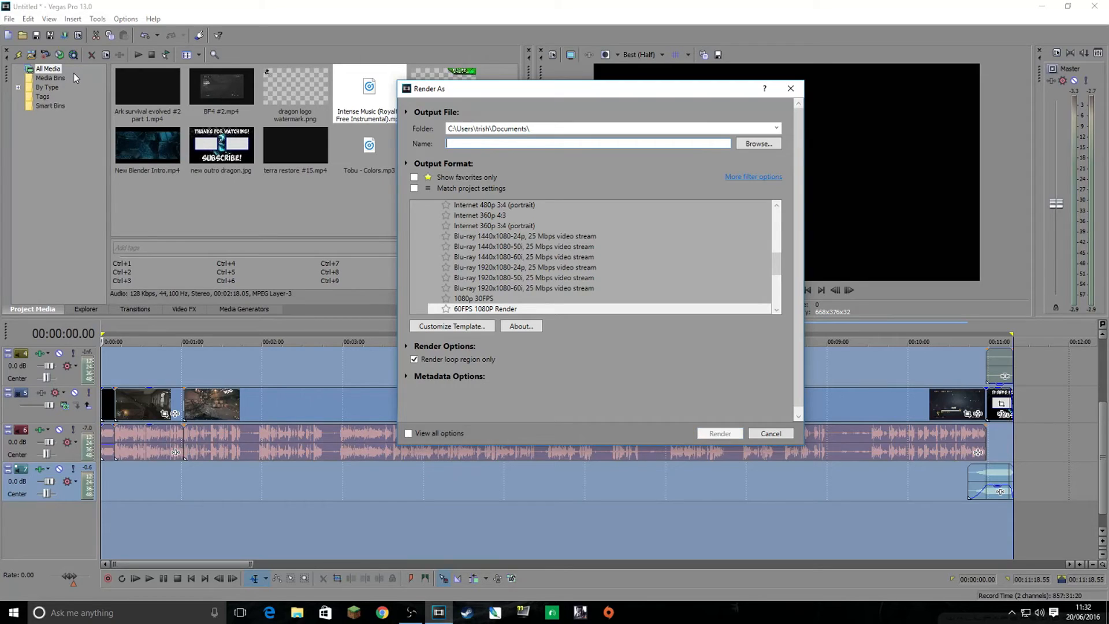
type("BF4 gameplay")
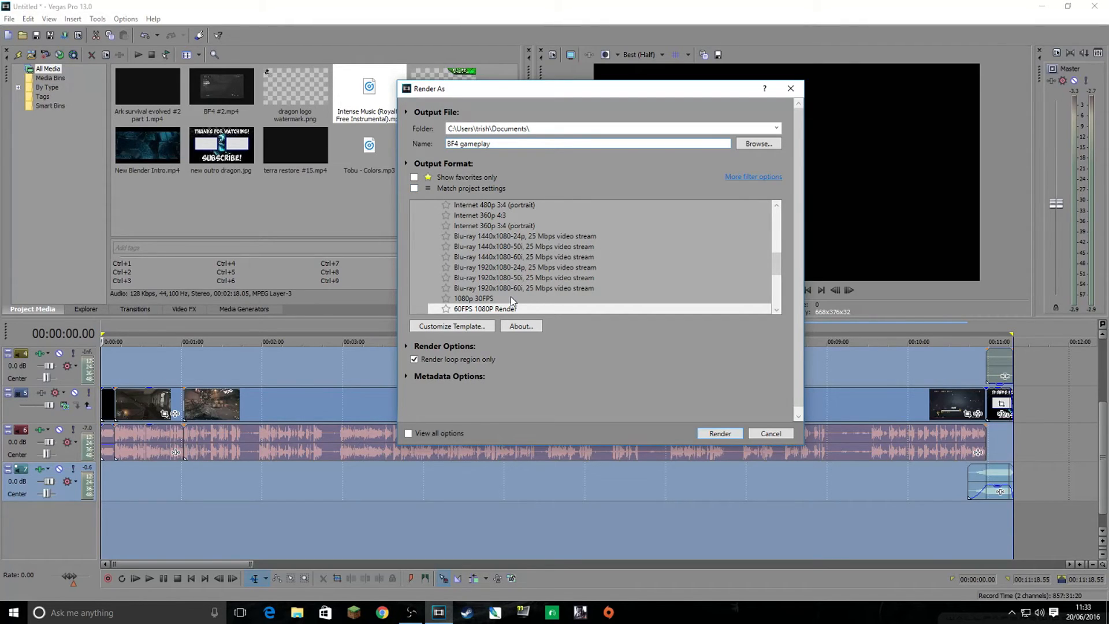
left_click(500, 308)
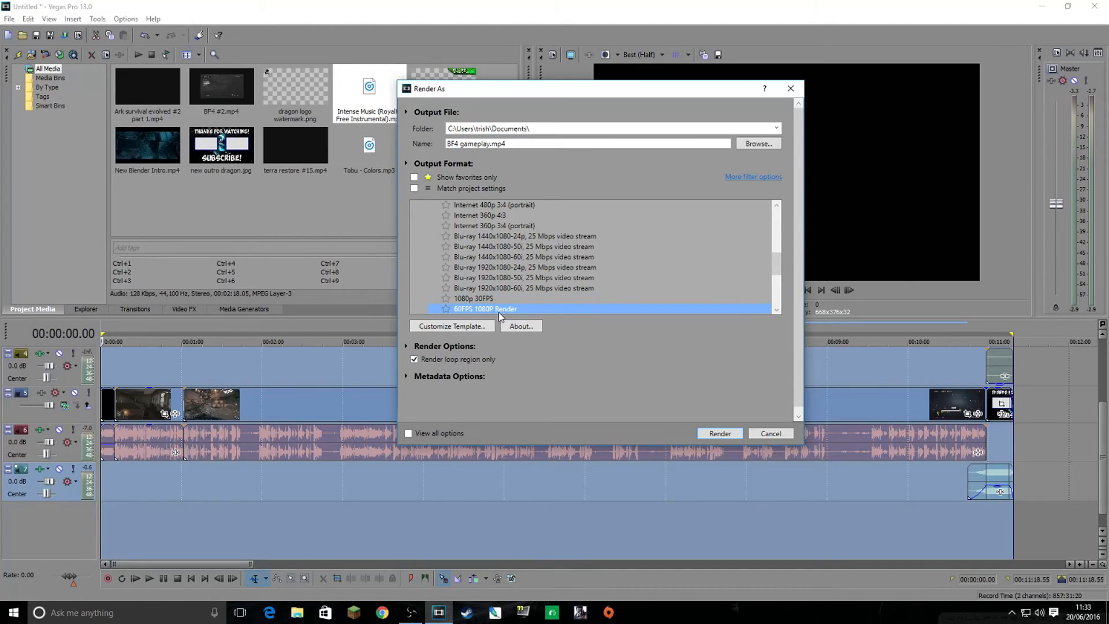
left_click(494, 299)
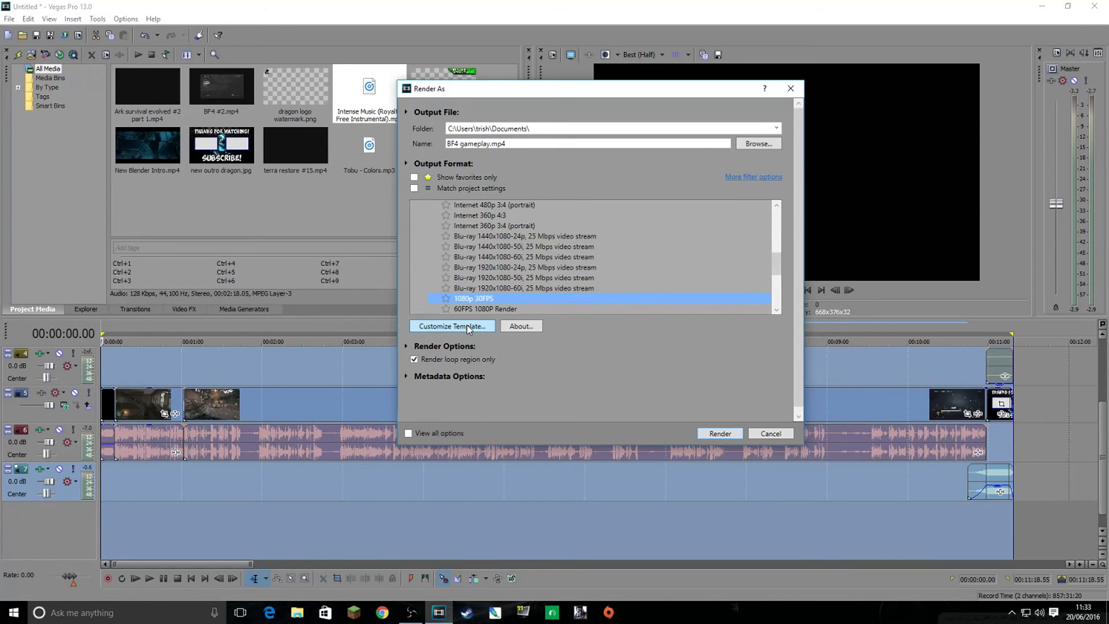
left_click_drag(777, 265, 775, 282)
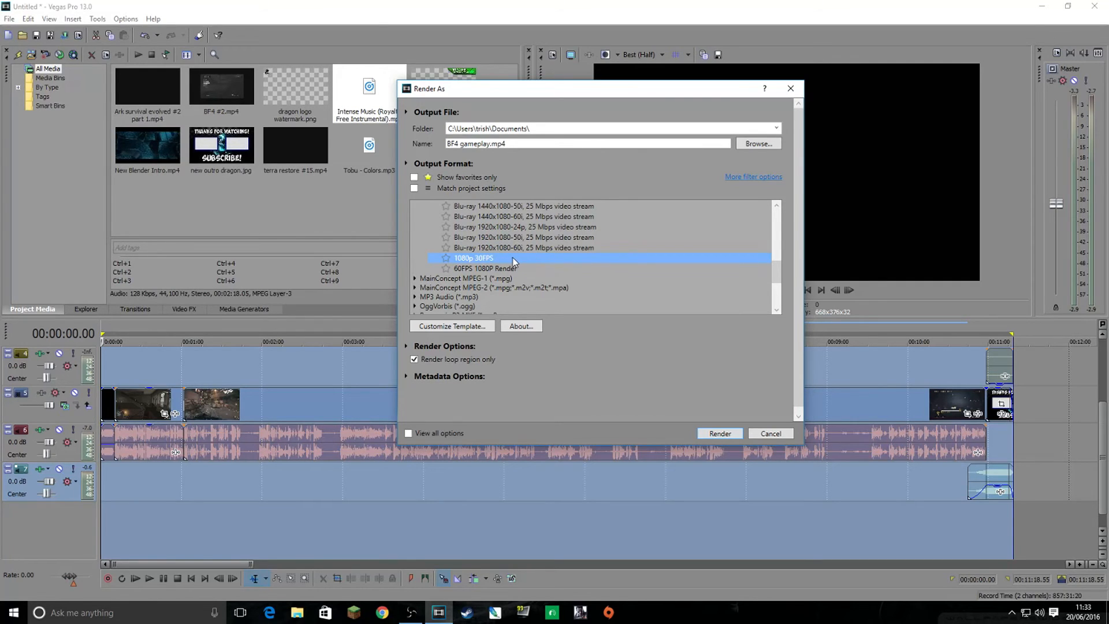
Examine the custom video settings of the 1080p 30FPS and 60FPS 1080P Render templates, and close the render dialog without rendering.
left_click(460, 324)
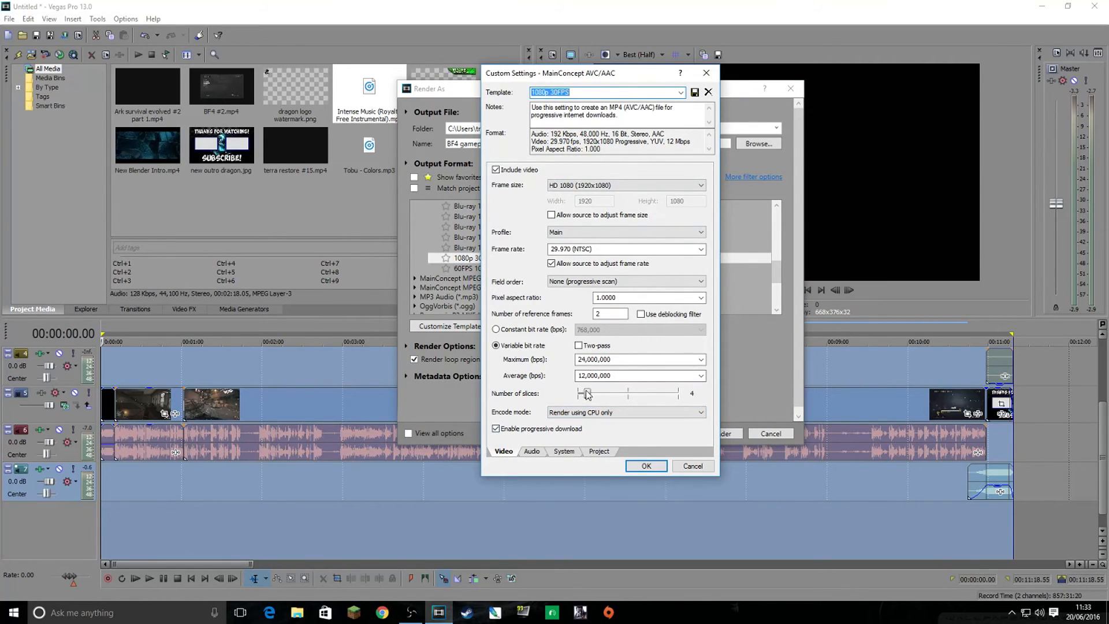
left_click(706, 73)
left_click(490, 270)
left_click(456, 322)
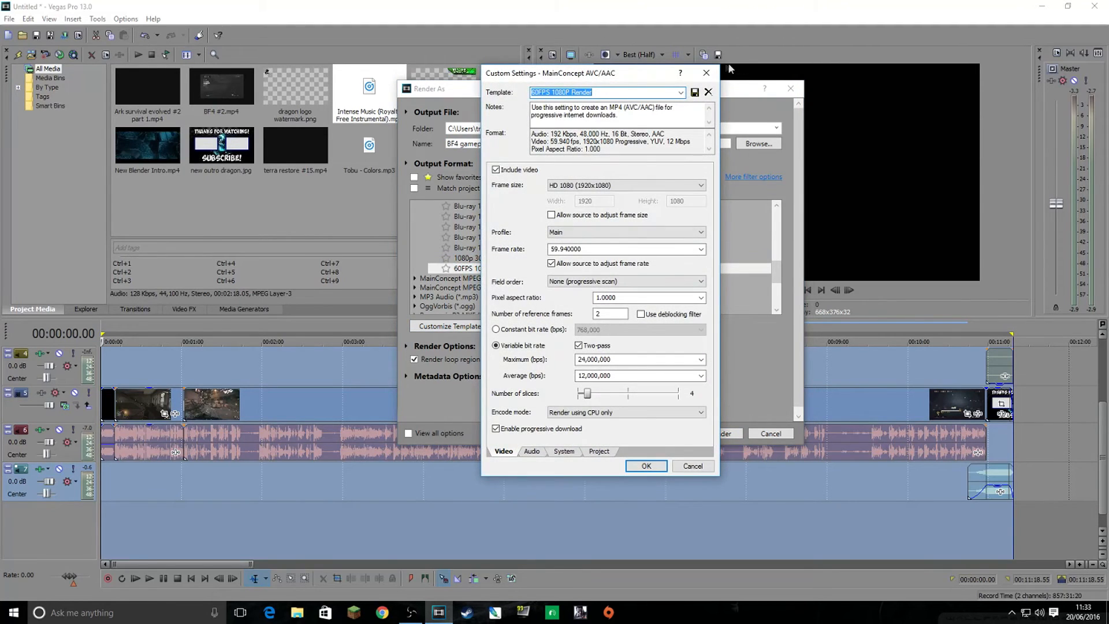
left_click(706, 72)
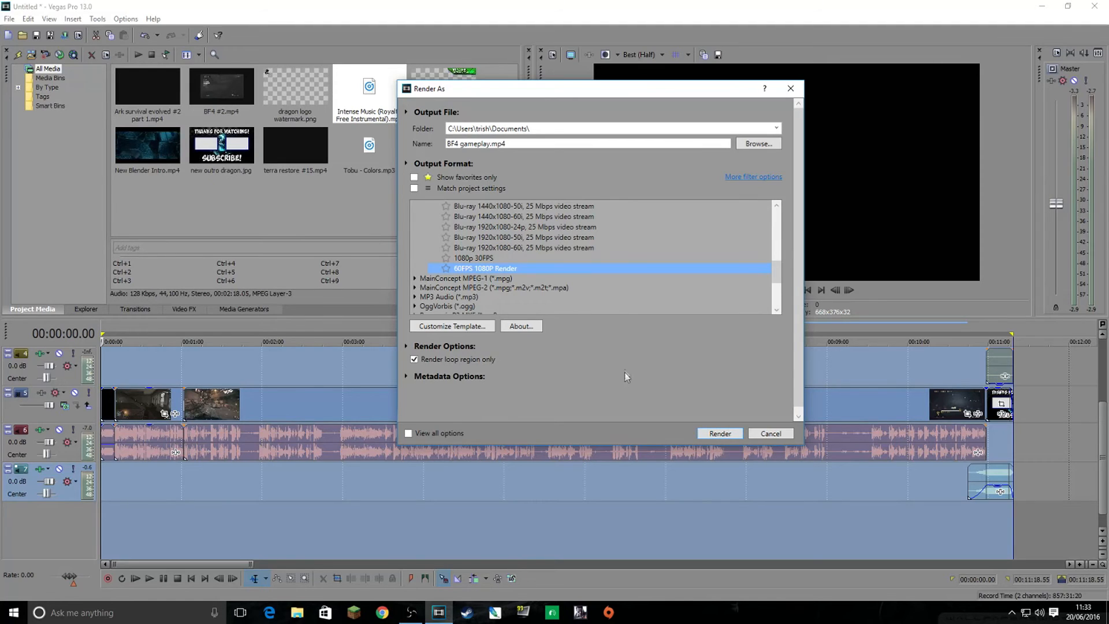
left_click(790, 89)
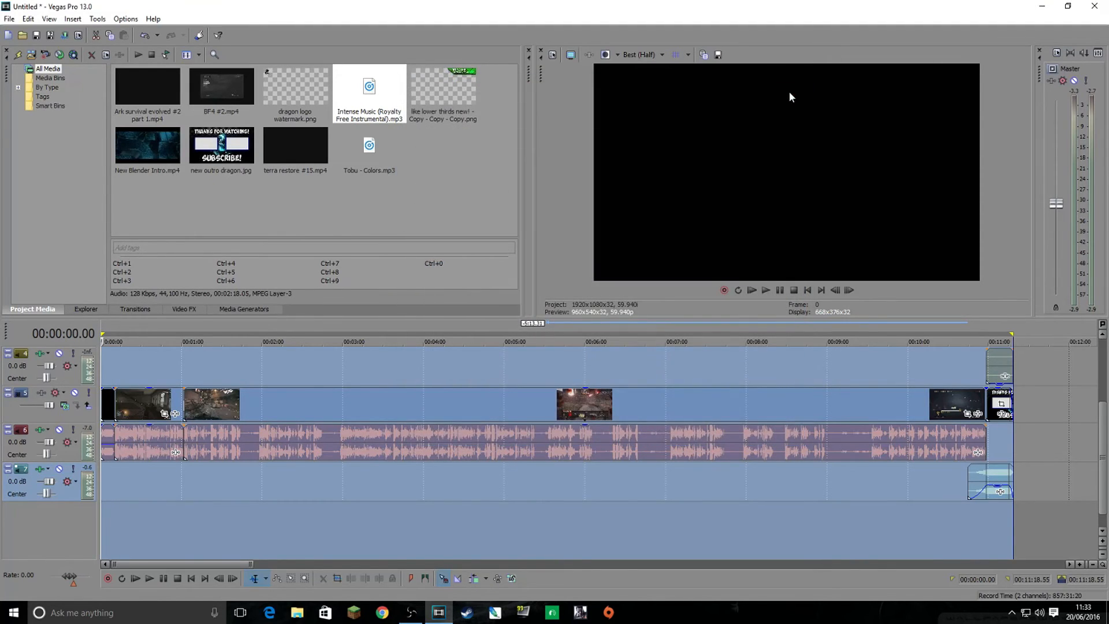
Reopen the Render As settings, choose the 60FPS 1080P Render template, and close the dialog without rendering.
left_click(9, 18)
left_click(59, 106)
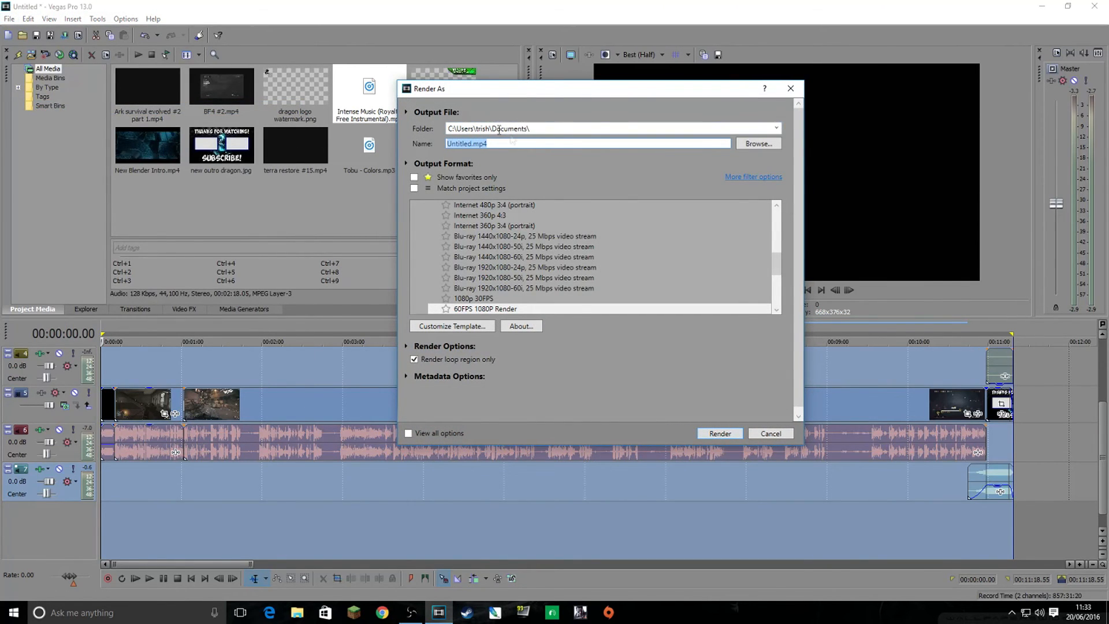
left_click(473, 309)
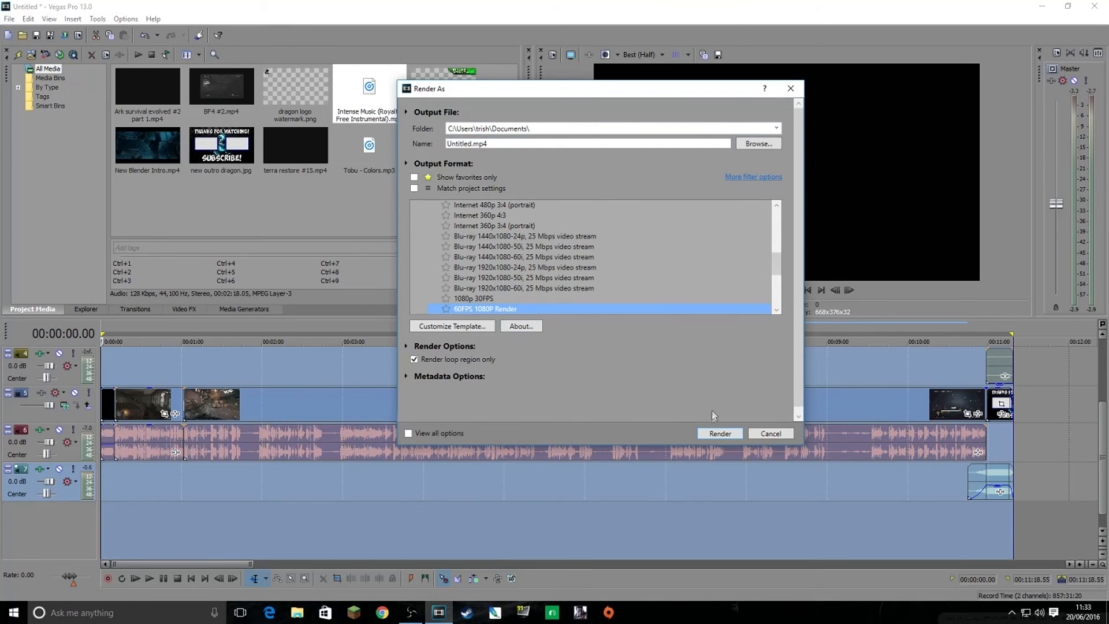
left_click(790, 89)
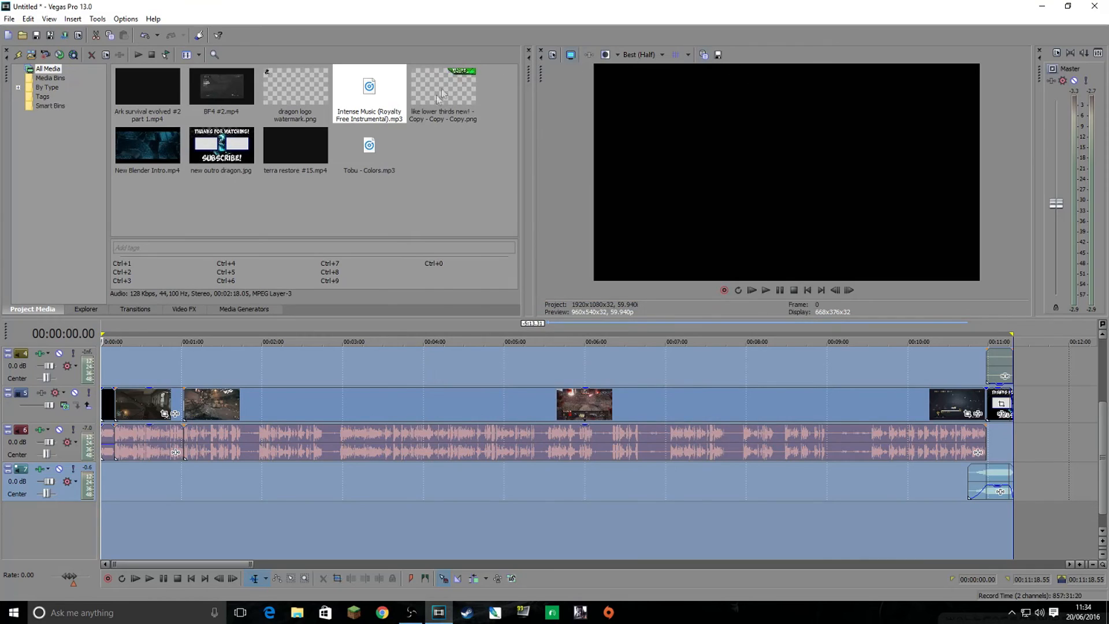